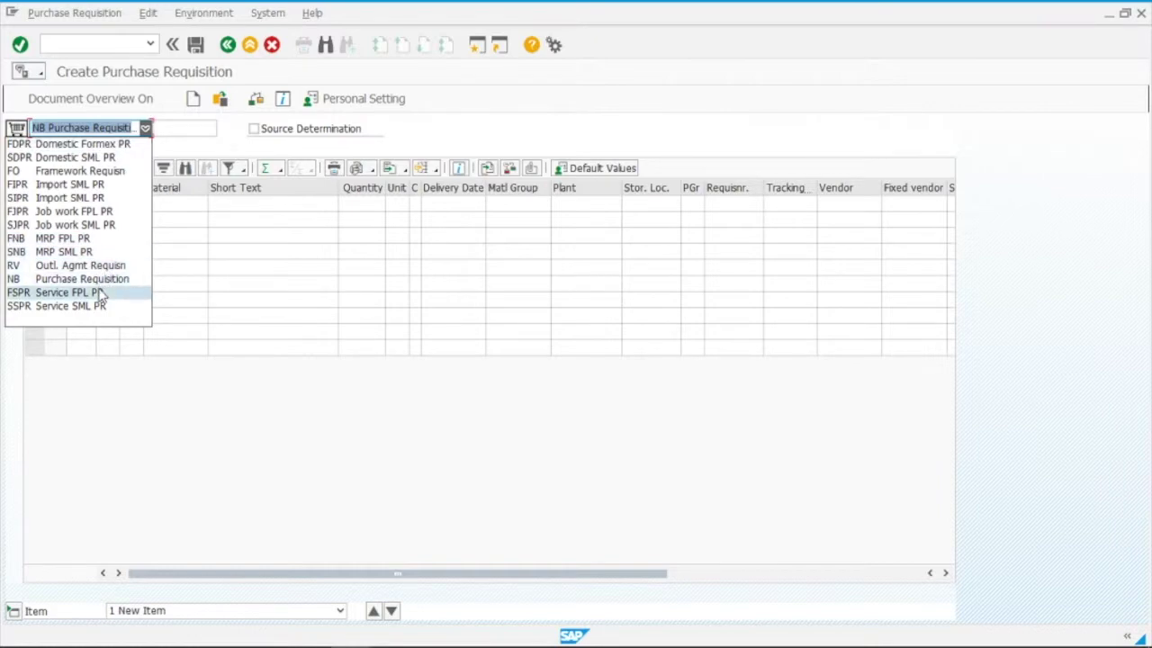
# Step: Set the requisition type to SSPR Service SML PR and the first item's account assignment category to K, Cost center
pyautogui.click(34, 306)
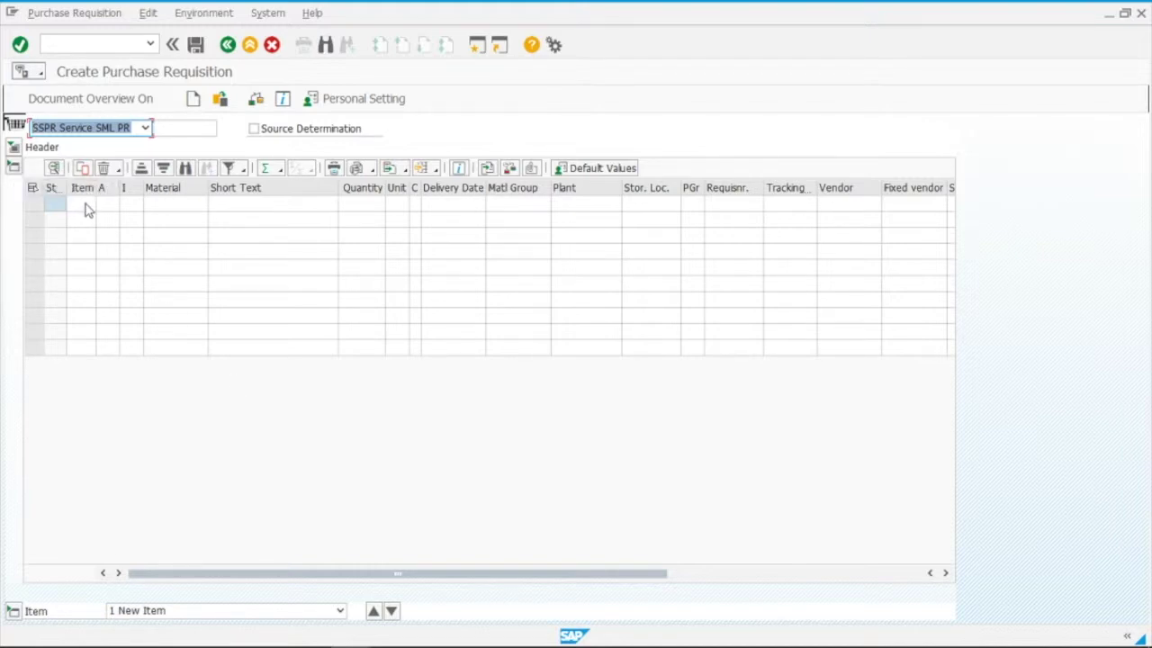
pyautogui.click(115, 204)
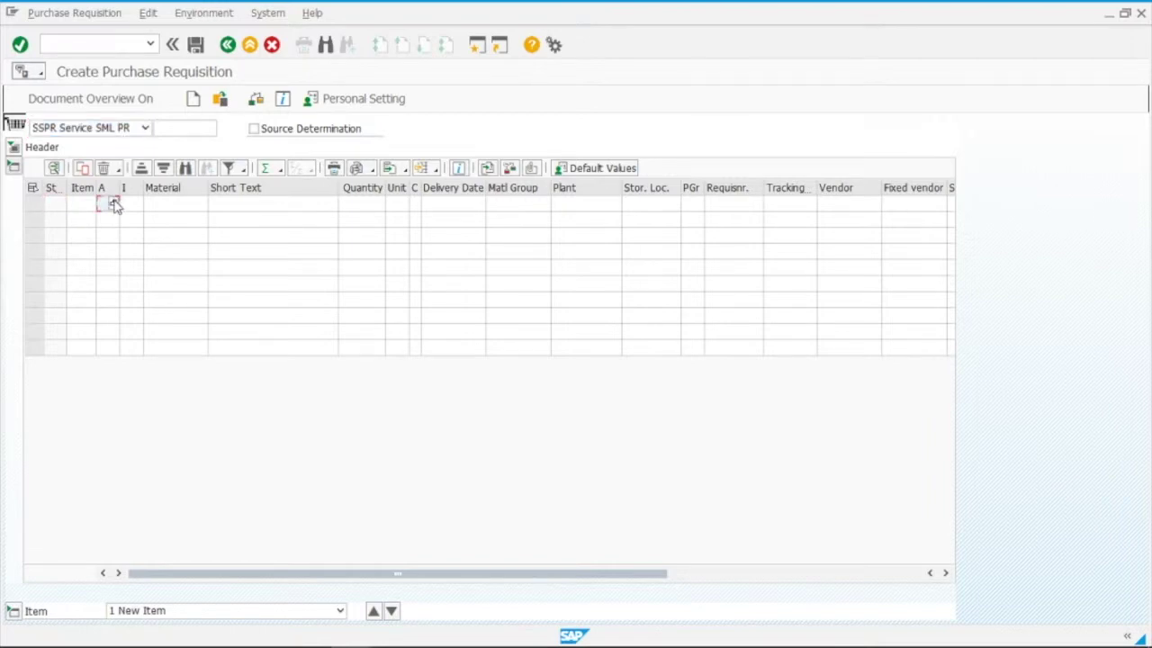
pyautogui.click(112, 203)
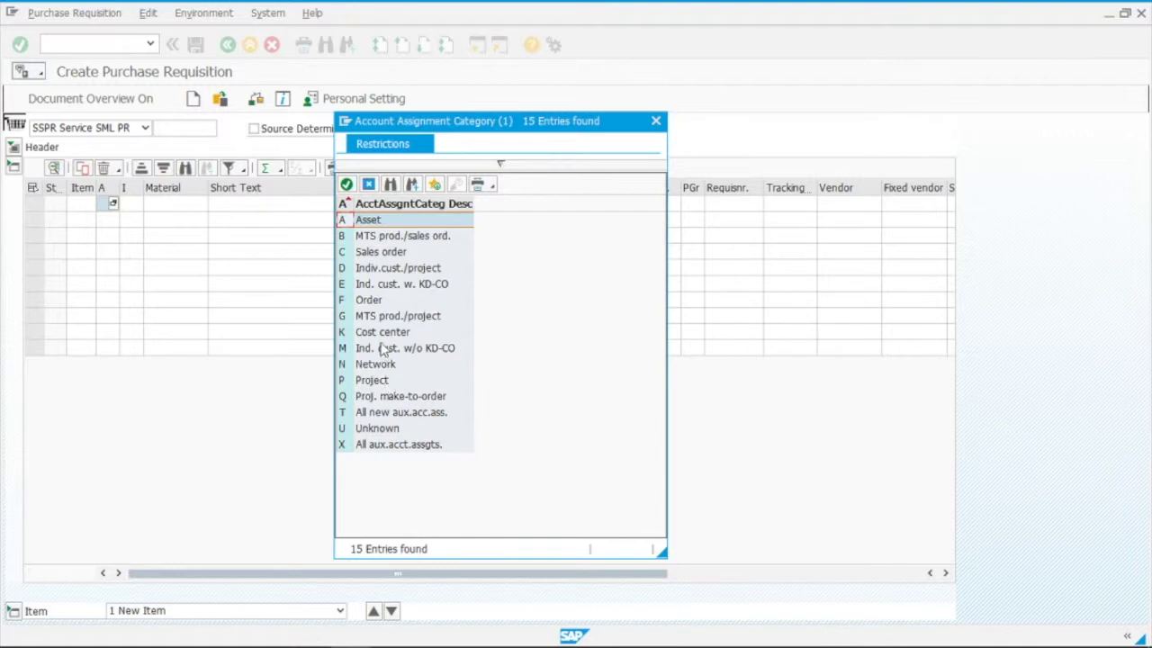
pyautogui.doubleClick(382, 332)
# Step: Set the first item's item category to D, Service, and validate the entry
pyautogui.click(133, 205)
pyautogui.click(136, 203)
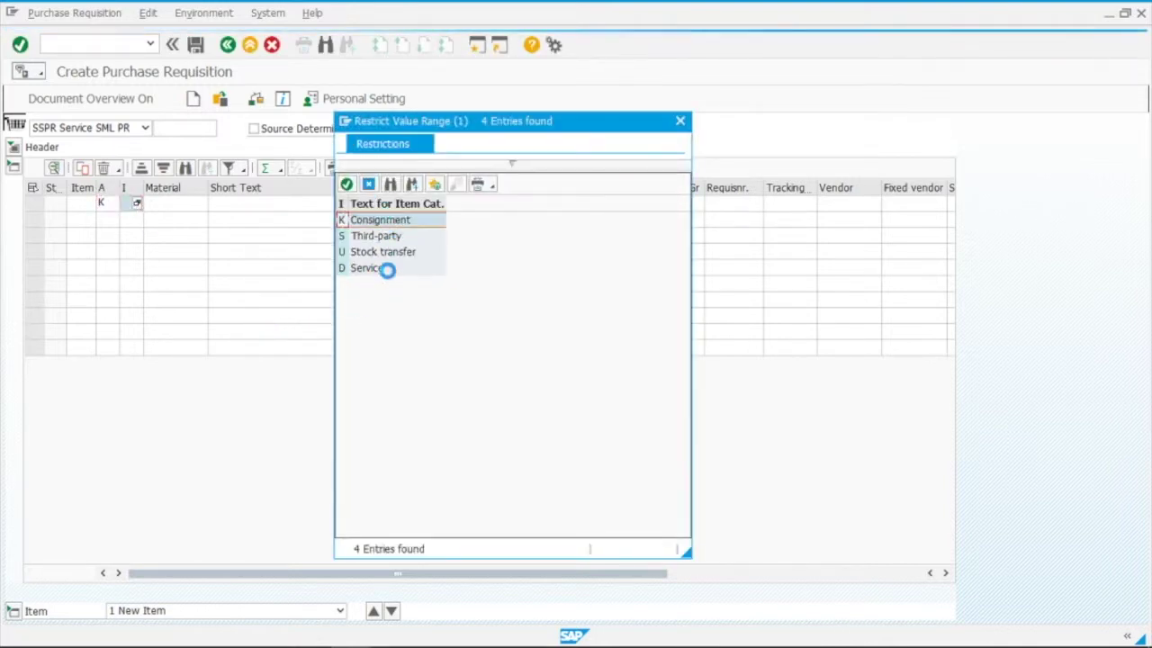
pyautogui.doubleClick(371, 269)
pyautogui.press('Return')
# Step: Enter the short text "service" and plant 1100 for item 10
pyautogui.click(225, 207)
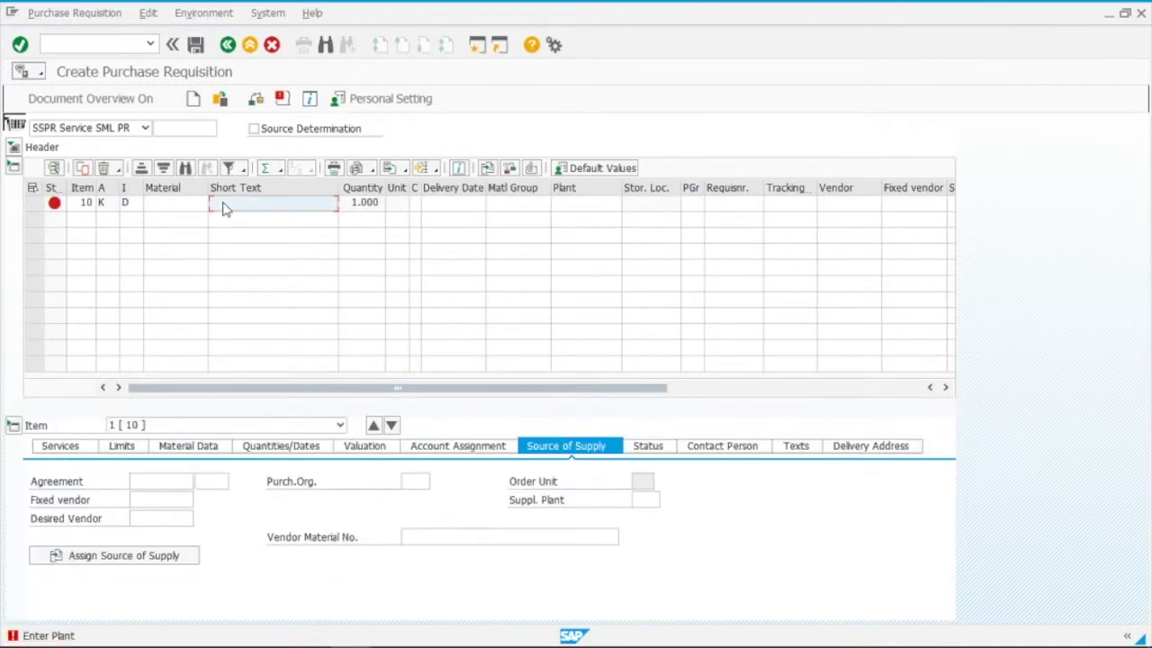
pyautogui.write('service')
pyautogui.press('Tab')
pyautogui.press('Tab')
pyautogui.press('Tab')
pyautogui.press('Tab')
pyautogui.press('Tab')
pyautogui.press('Tab')
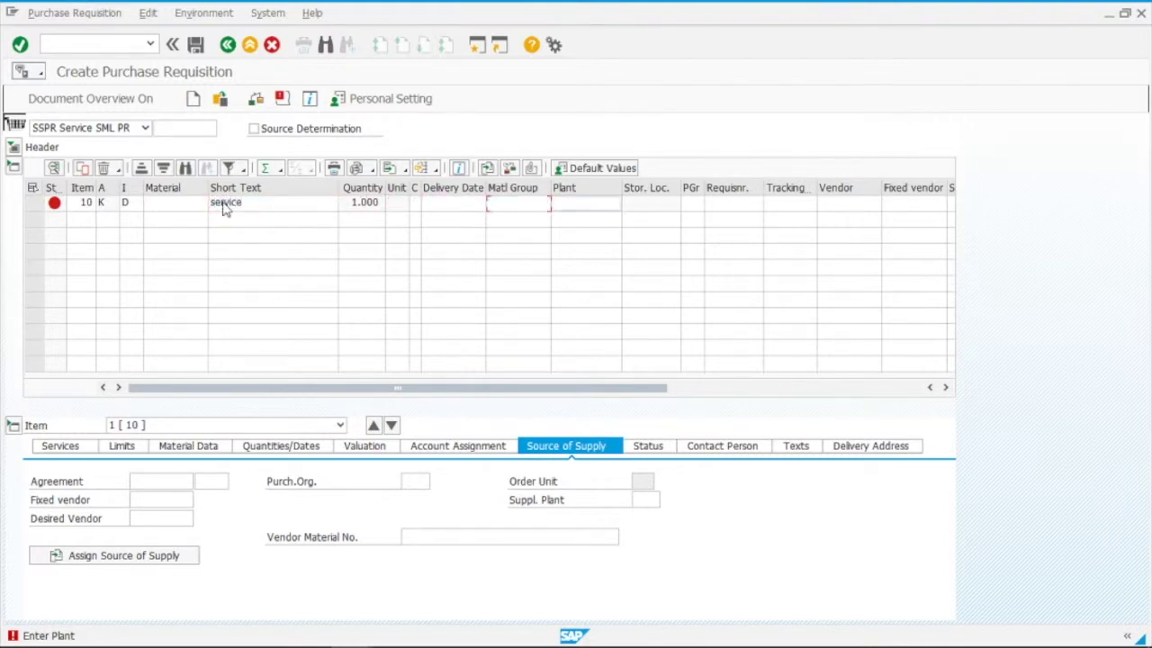
pyautogui.write('1100')
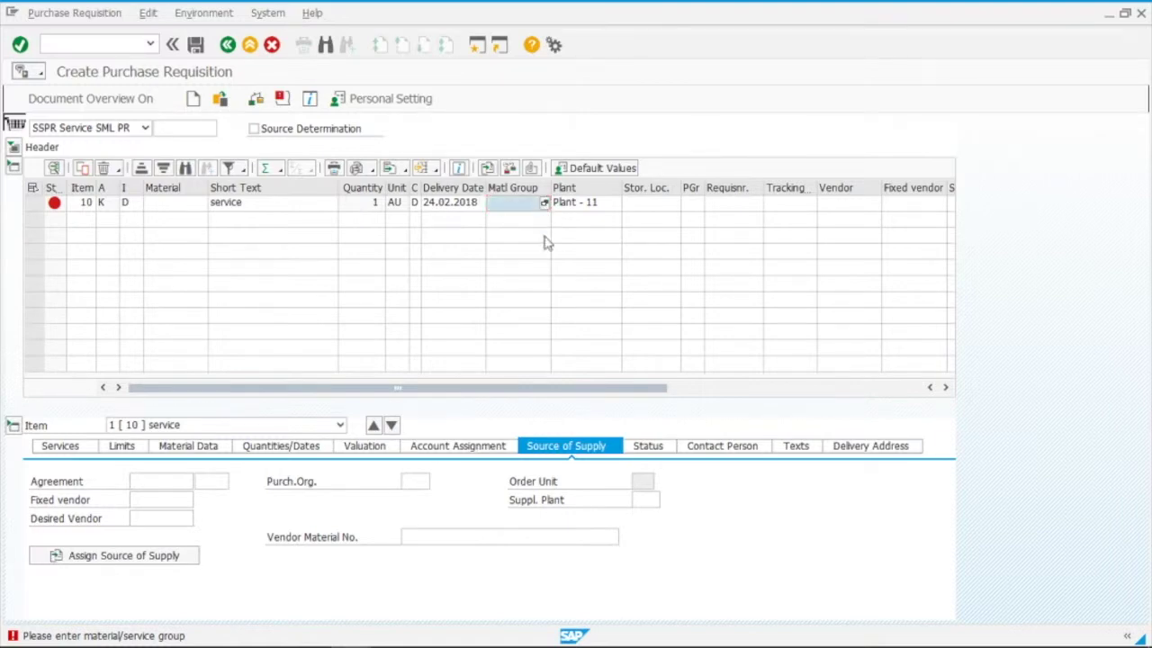
# Step: Assign material group 01 to item 10 from the list of possible values
pyautogui.click(544, 202)
pyautogui.doubleClick(360, 220)
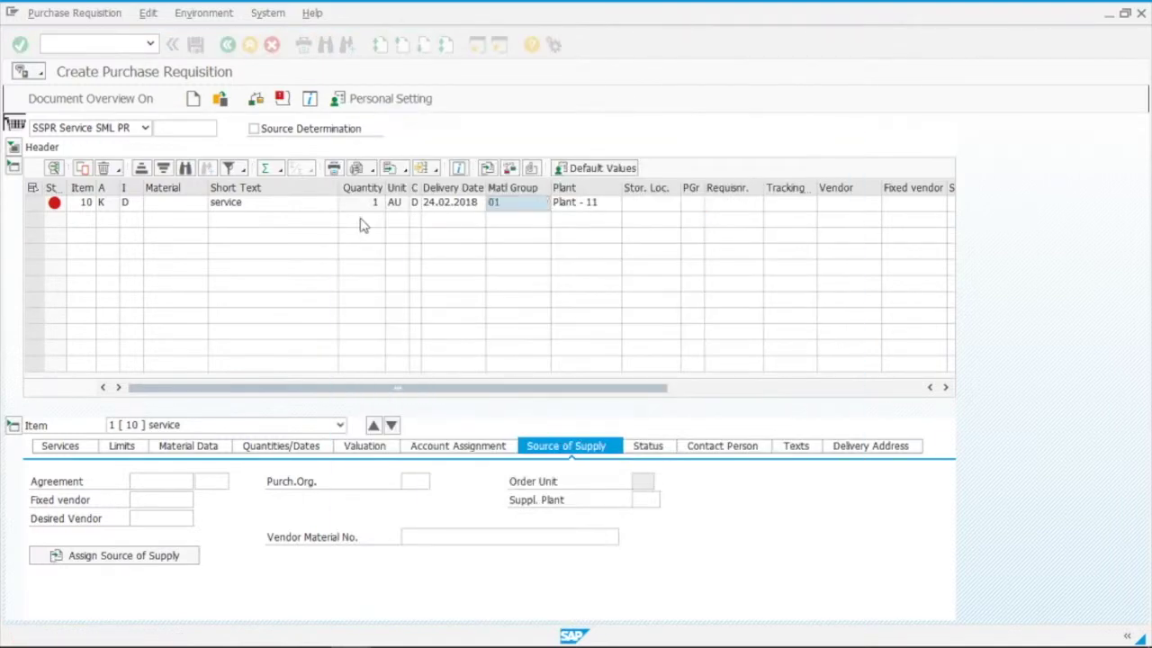
pyautogui.press('Return')
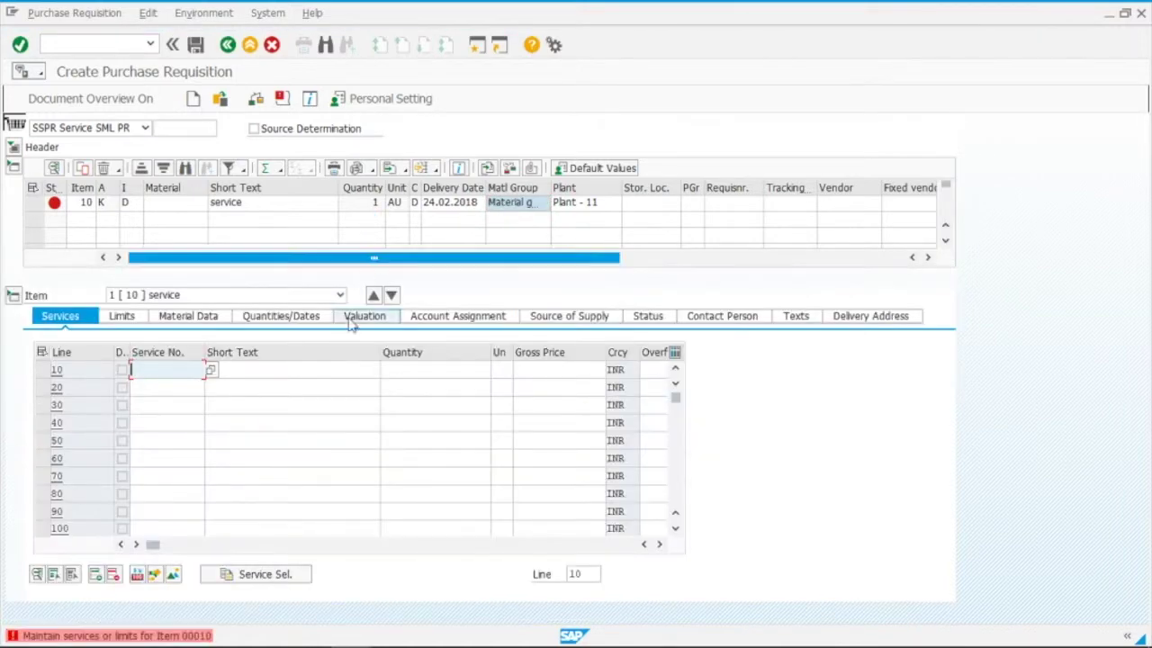
# Step: Find service 3000112 (AC Charges) by short text and enter it on service line 10 with quantity 12
pyautogui.click(210, 370)
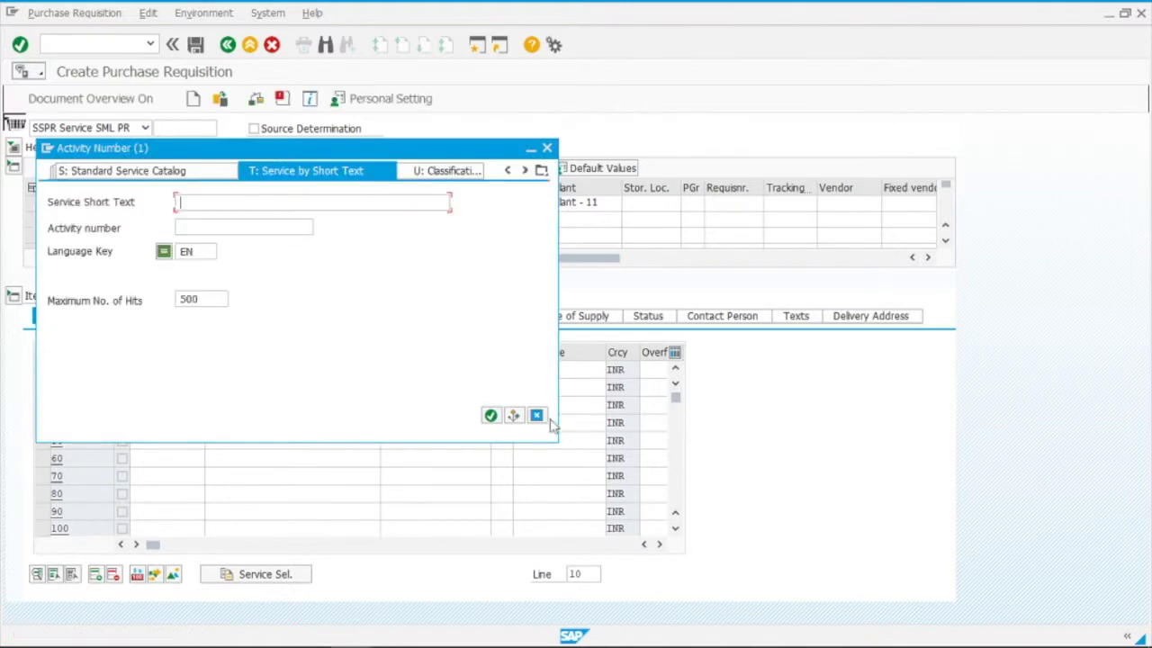
pyautogui.click(488, 413)
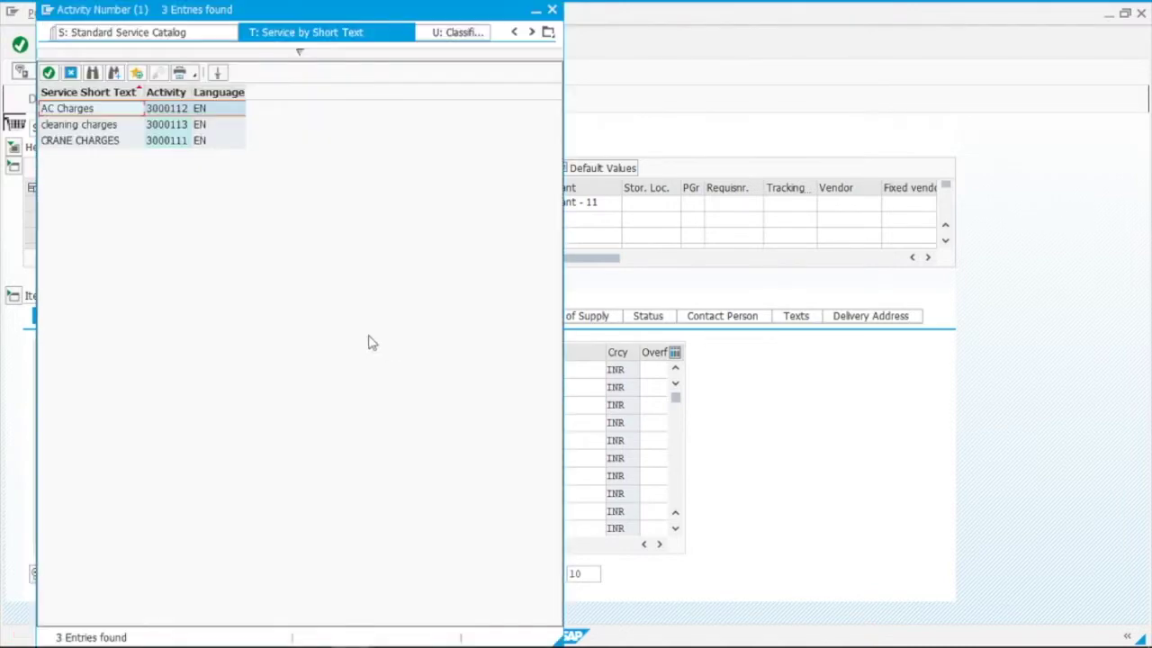
pyautogui.doubleClick(98, 110)
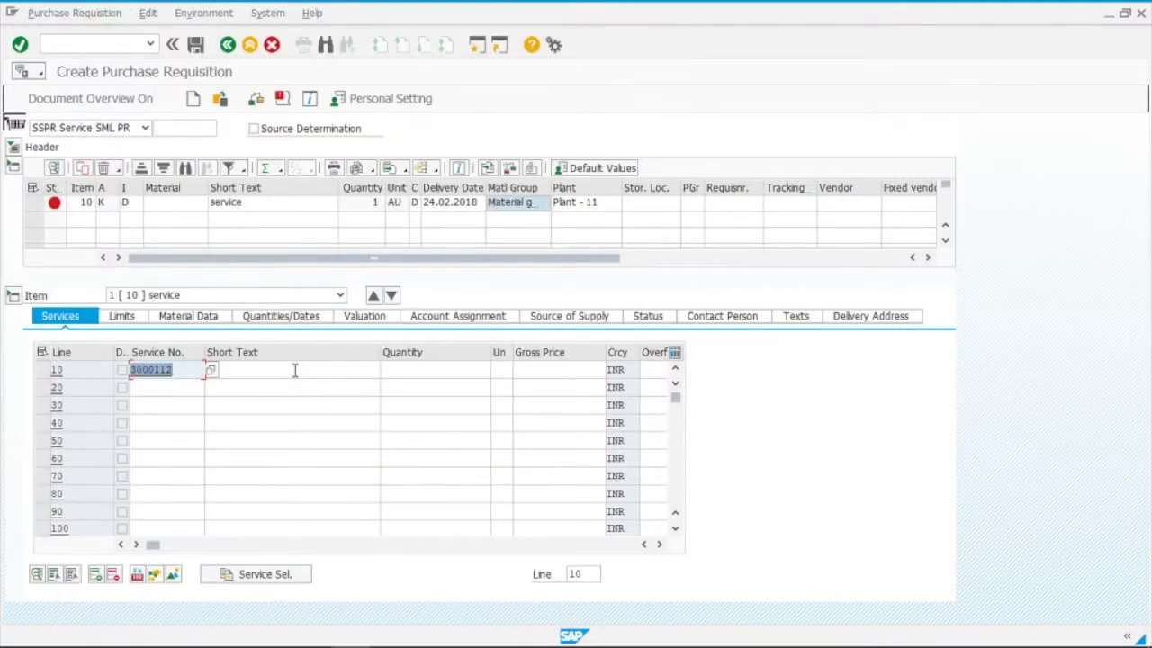
pyautogui.click(429, 371)
pyautogui.press('Return')
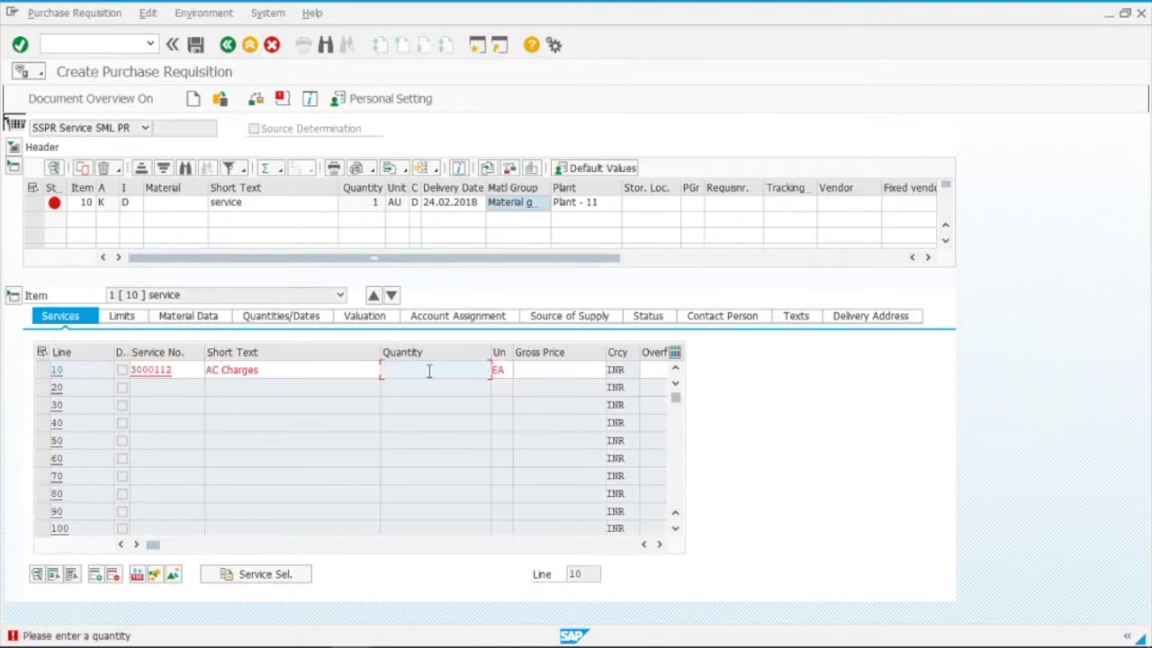
pyautogui.write('12')
pyautogui.press('Return')
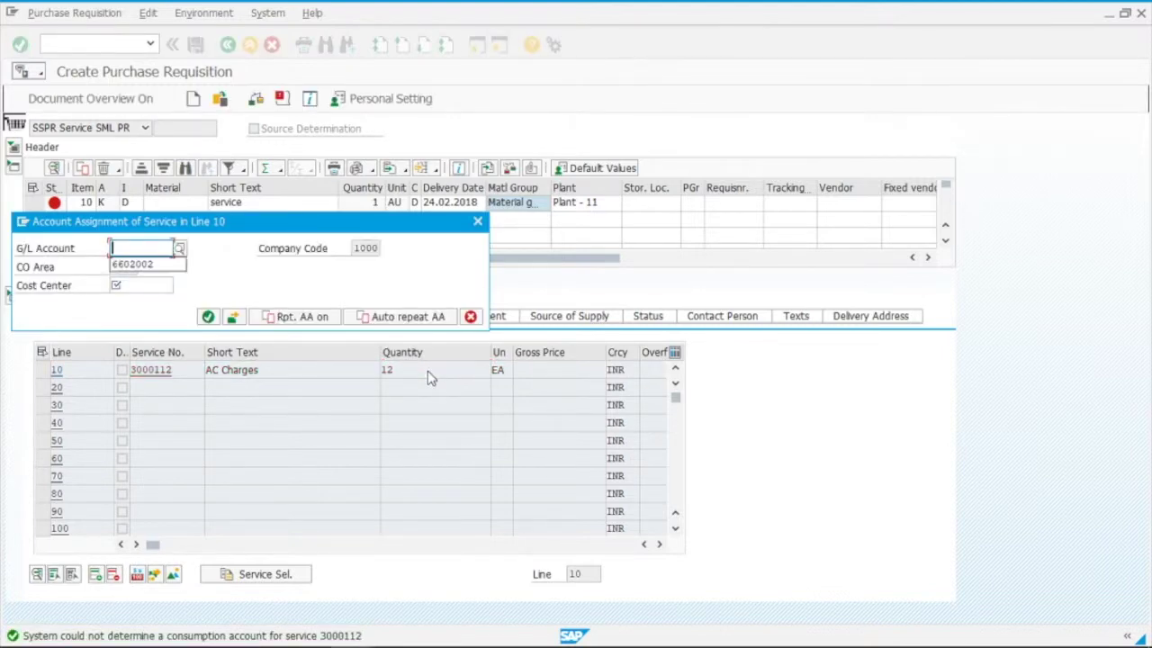
# Step: Assign service line 10 to G/L account 6602002 and cost center 111002
pyautogui.press('Down')
pyautogui.press('Return')
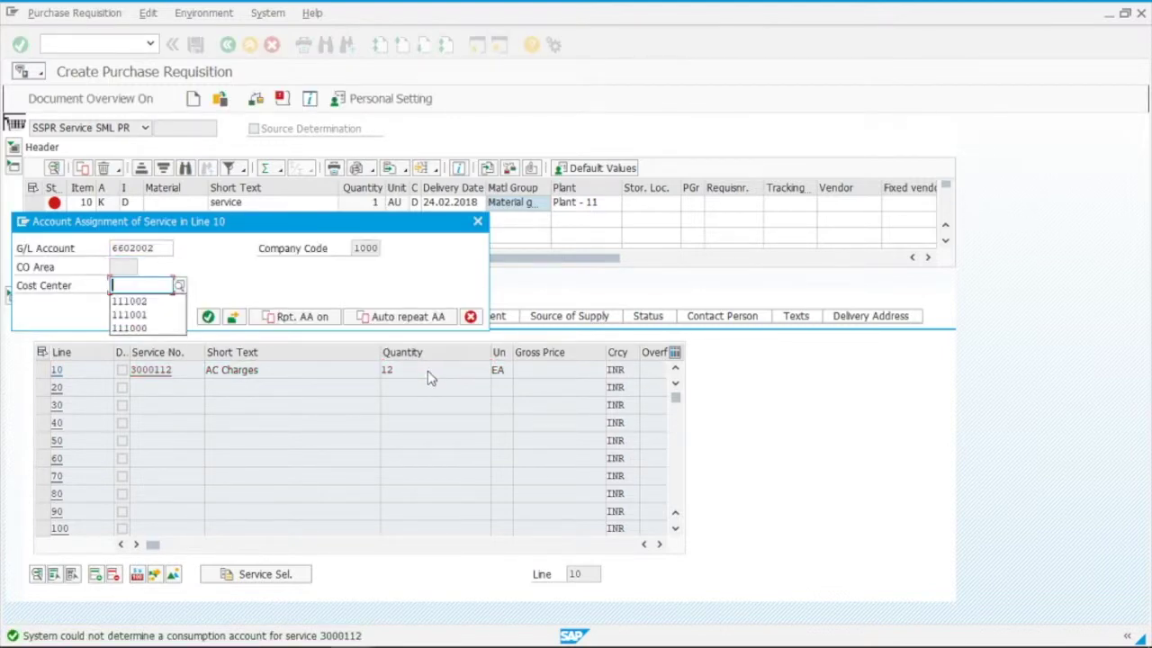
pyautogui.press('Return')
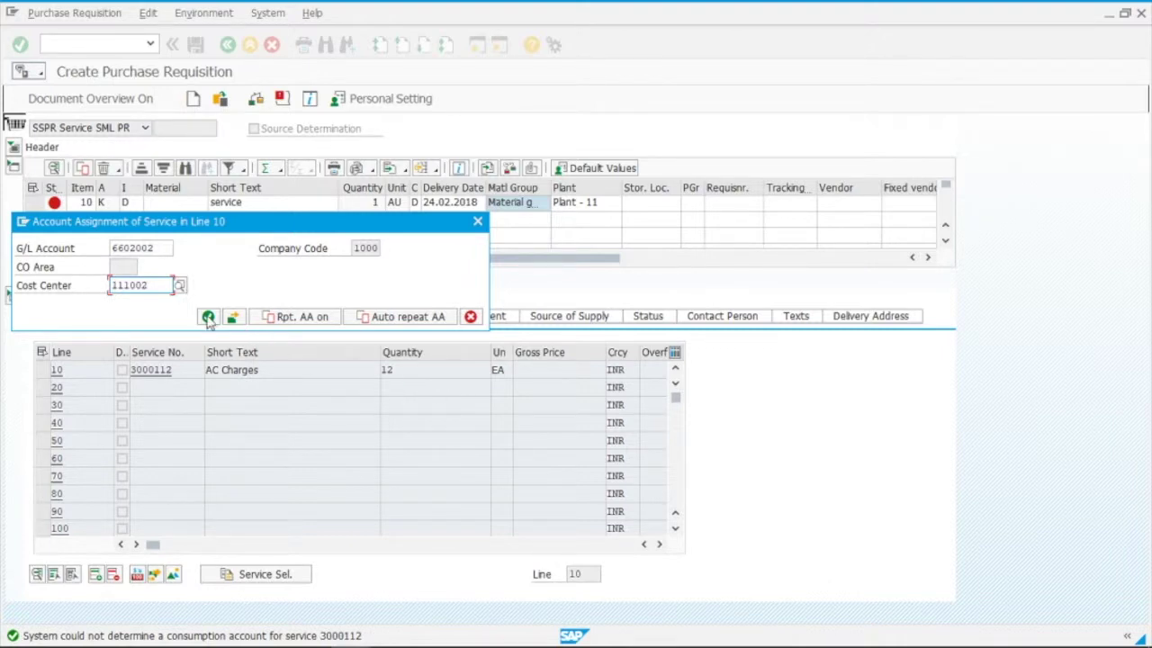
pyautogui.click(208, 316)
pyautogui.press('Return')
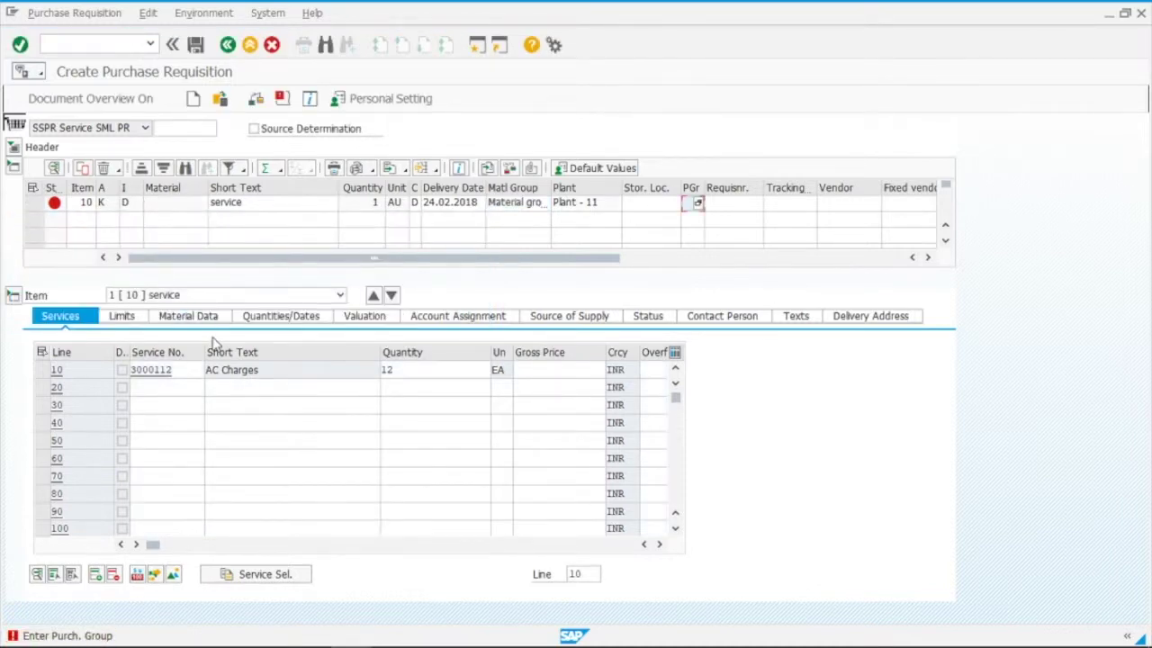
# Step: Set the gross price of the AC Charges service line to 5000 INR
pyautogui.click(556, 370)
pyautogui.write('5000')
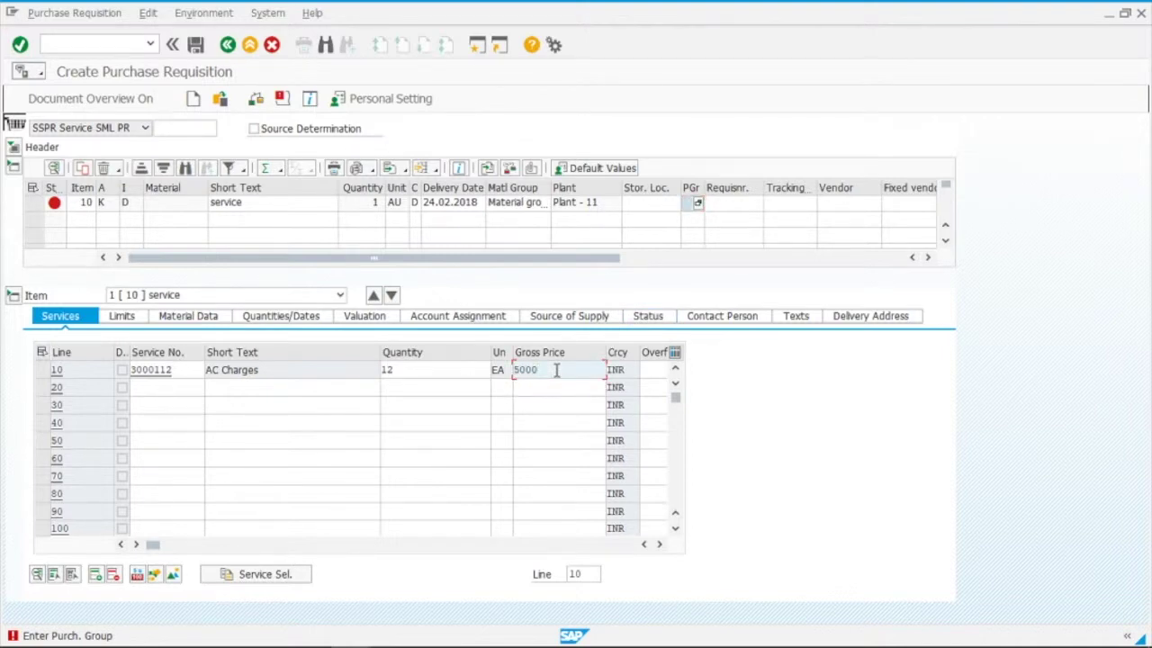
pyautogui.press('Return')
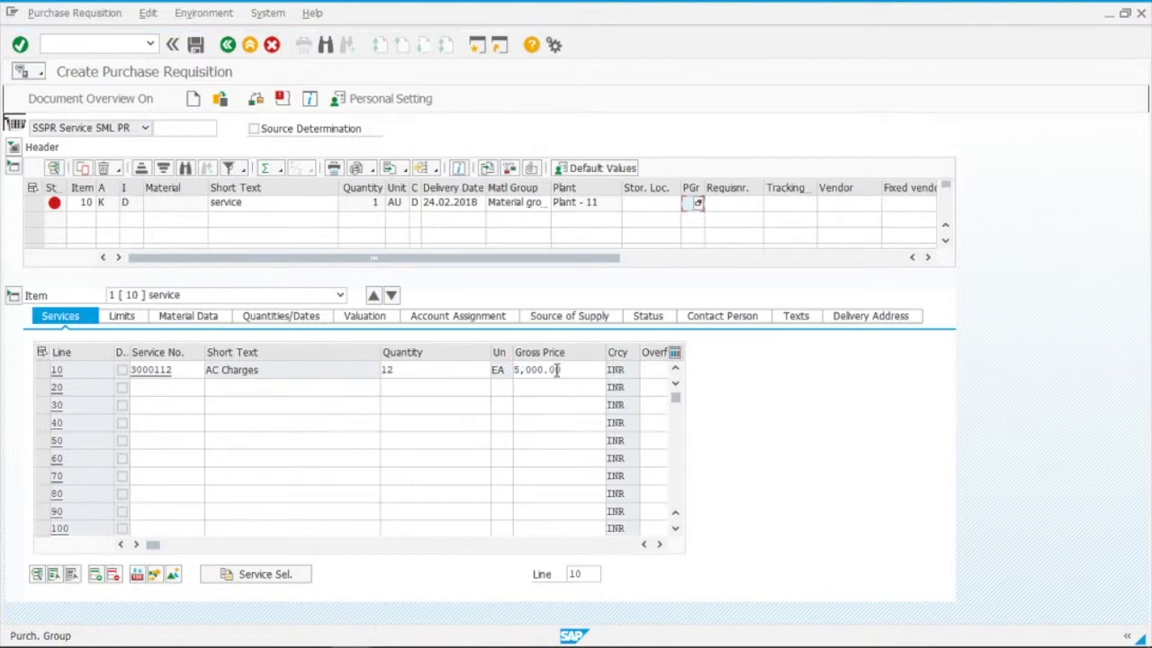
# Step: Review the remaining columns of the AC Charges service line, including its cost center and net value
pyautogui.click(660, 544)
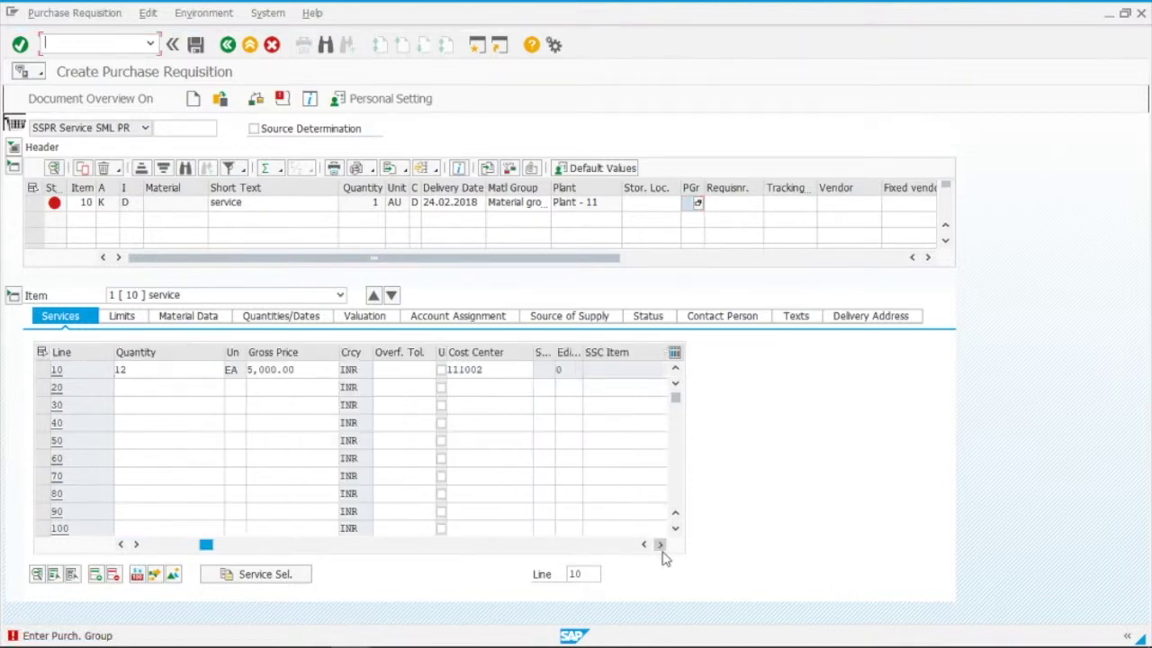
pyautogui.click(659, 544)
pyautogui.click(660, 545)
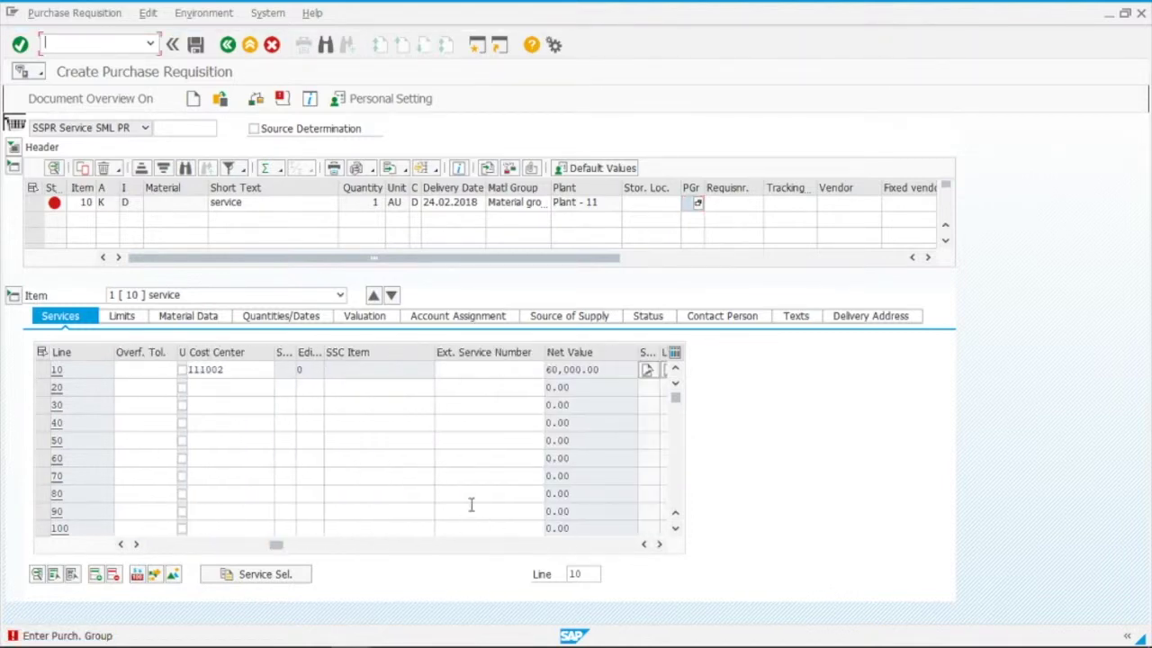
pyautogui.click(607, 374)
pyautogui.moveTo(277, 545); pyautogui.dragTo(106, 558)
pyautogui.click(506, 366)
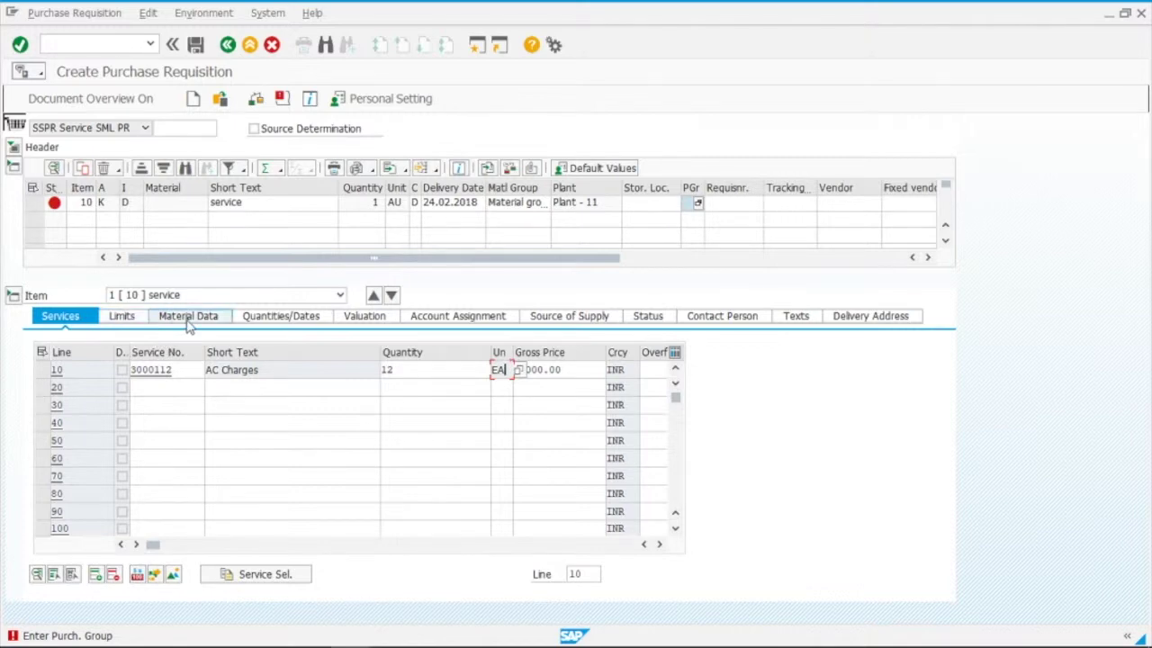
# Step: Check the requisition for errors and set item 10's purchasing group to 001
pyautogui.click(257, 99)
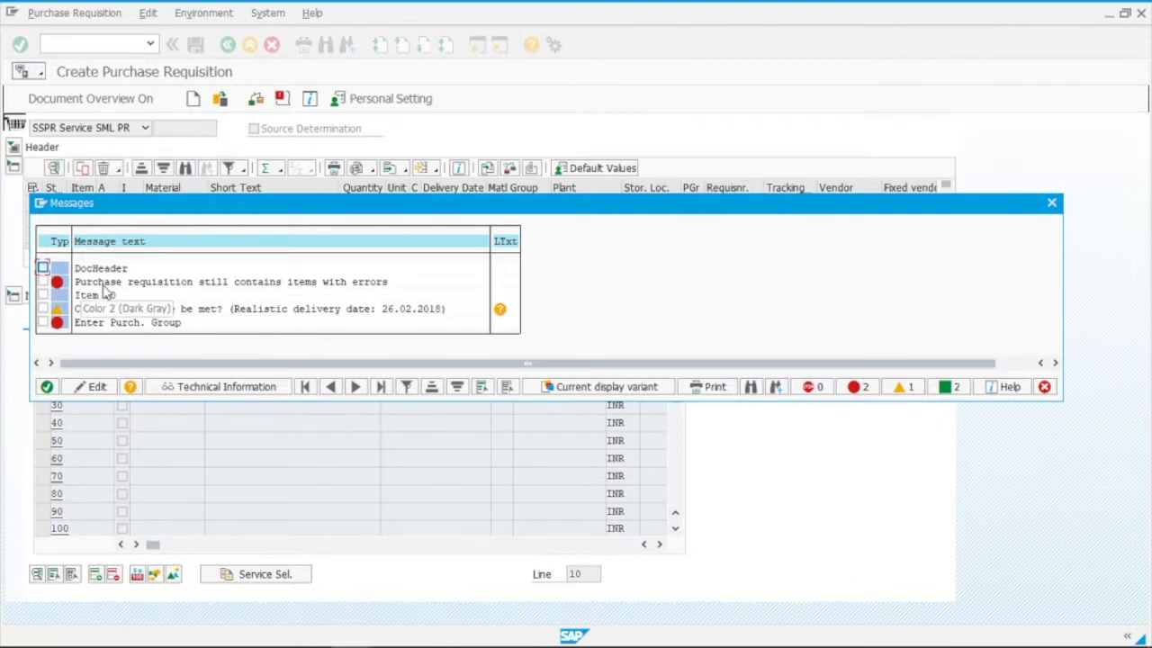
pyautogui.click(79, 324)
pyautogui.click(166, 327)
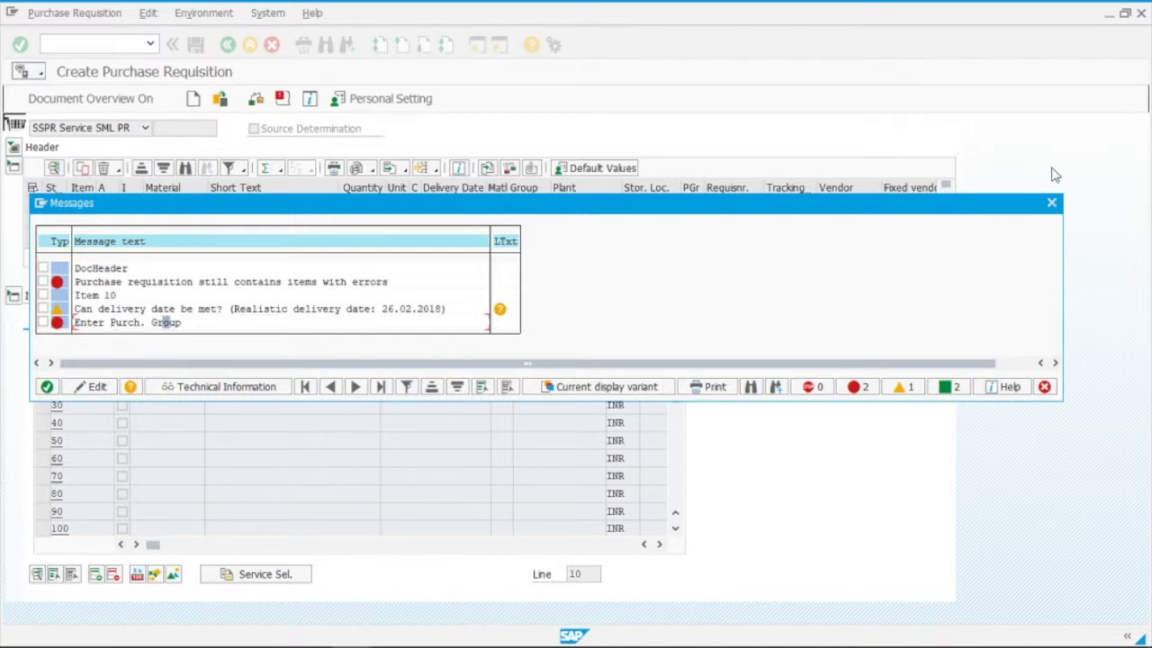
pyautogui.click(1051, 202)
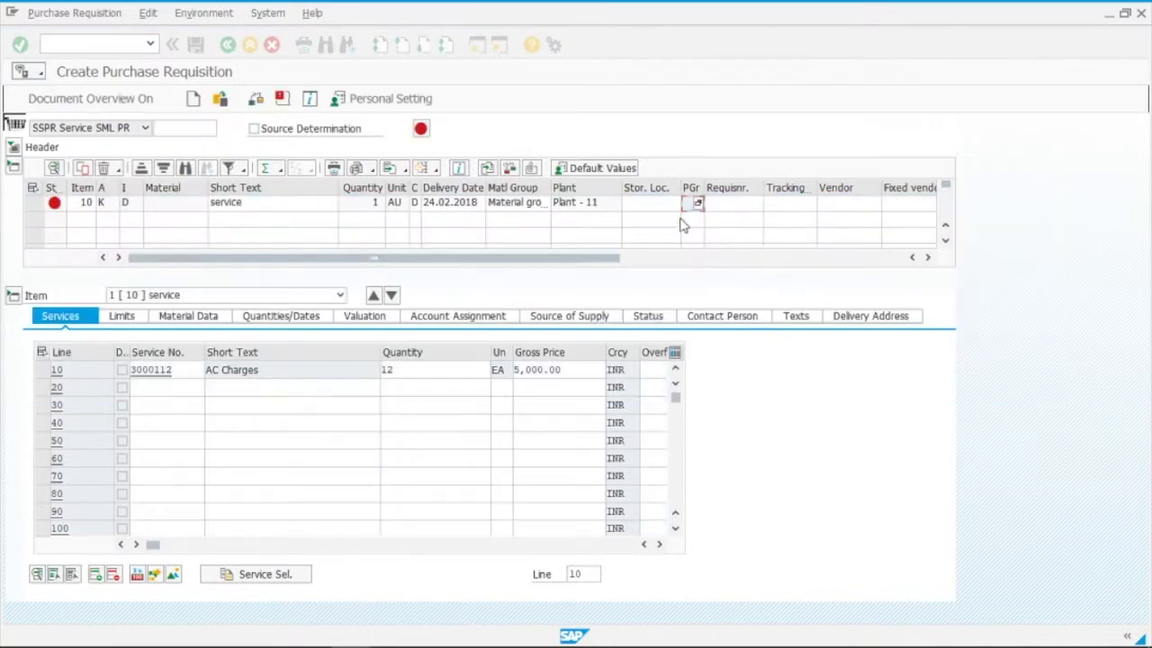
pyautogui.click(693, 203)
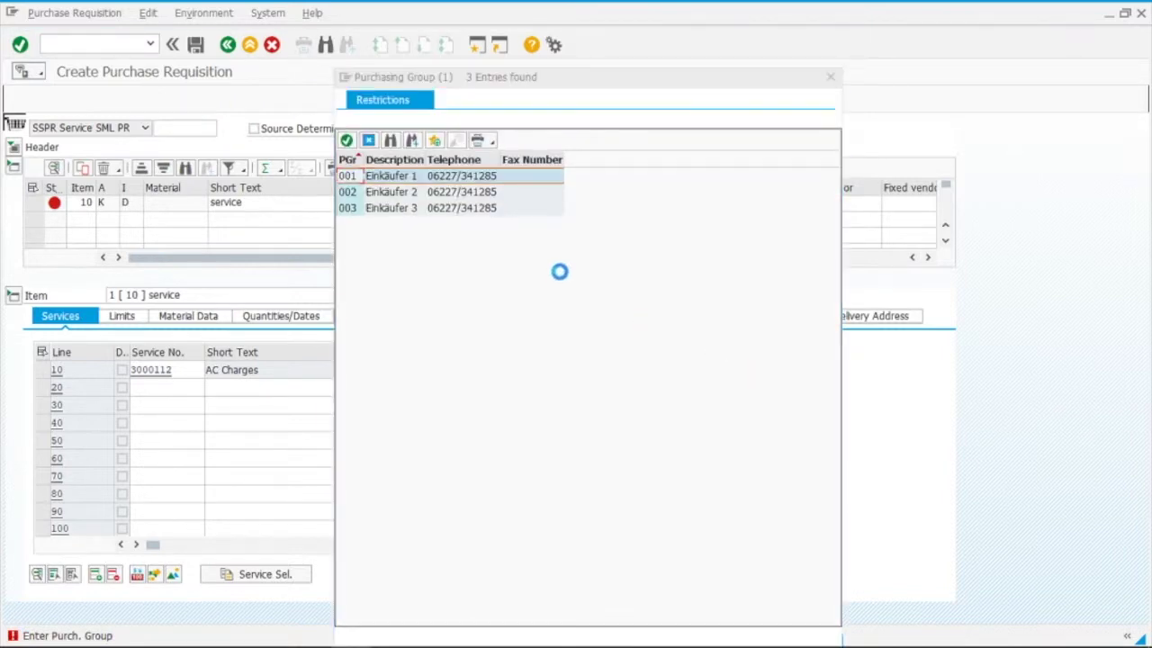
pyautogui.doubleClick(353, 176)
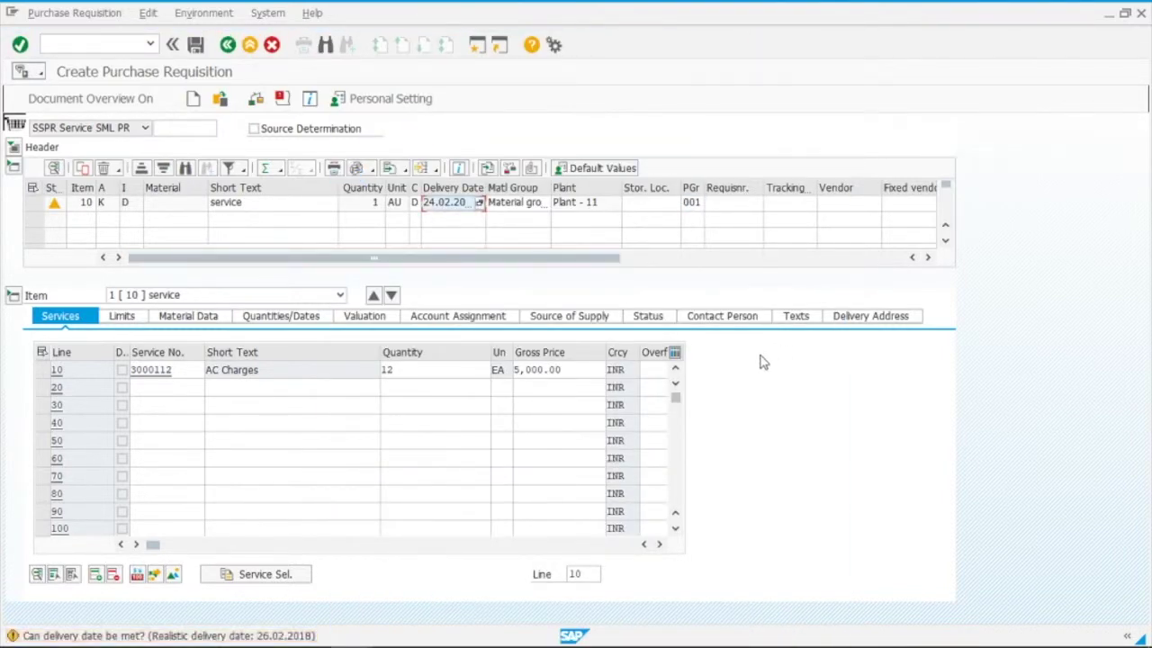
# Step: Review item 10's cost center and G/L account assignment, its item category and its service lines
pyautogui.click(104, 203)
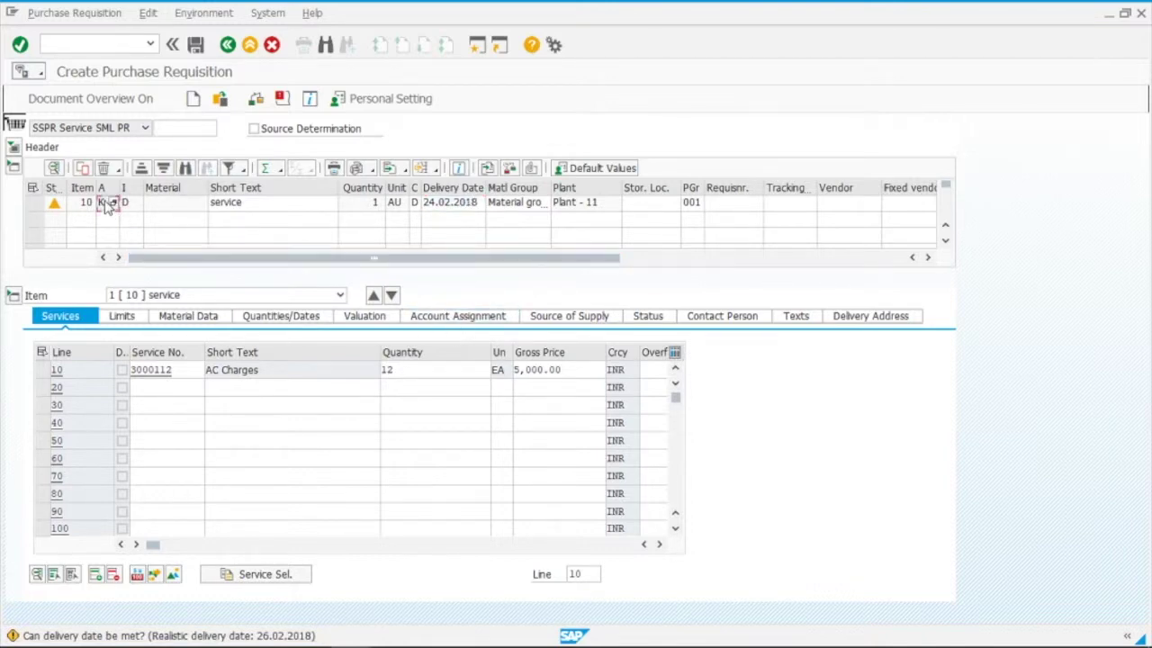
pyautogui.click(450, 320)
pyautogui.click(296, 407)
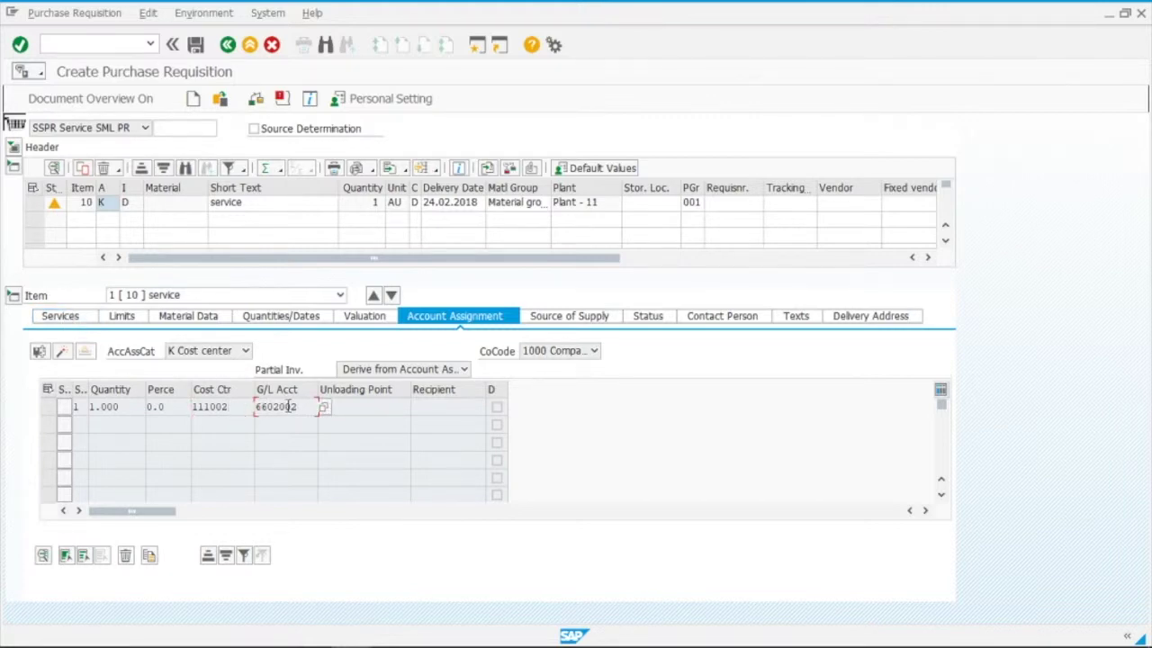
pyautogui.click(132, 203)
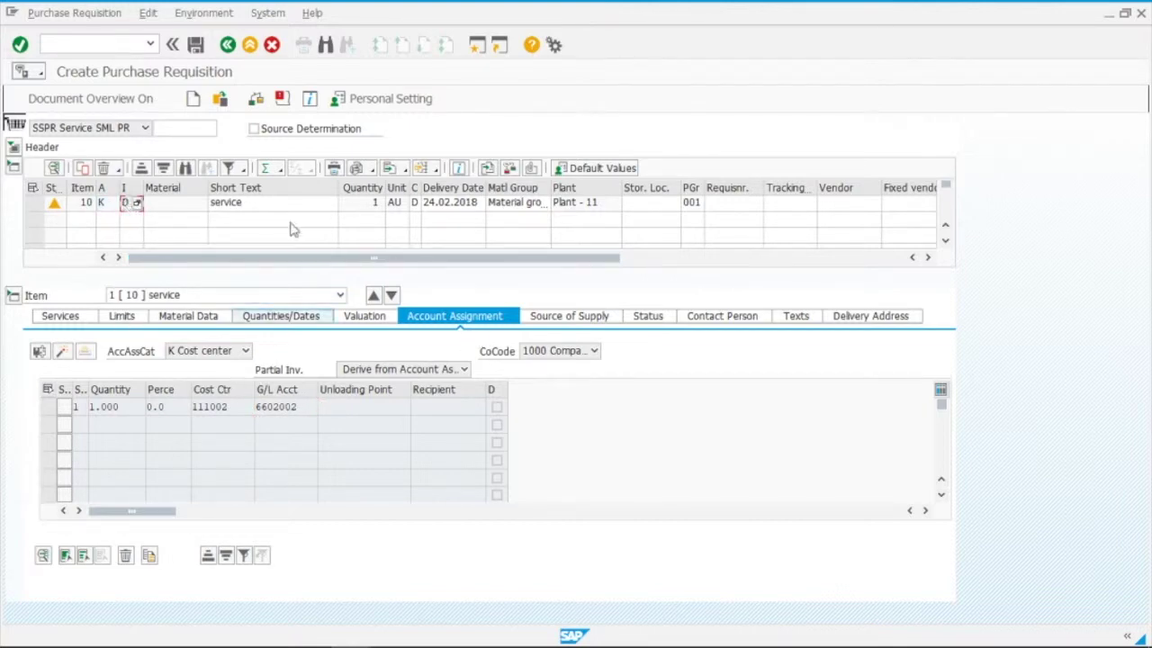
pyautogui.click(60, 318)
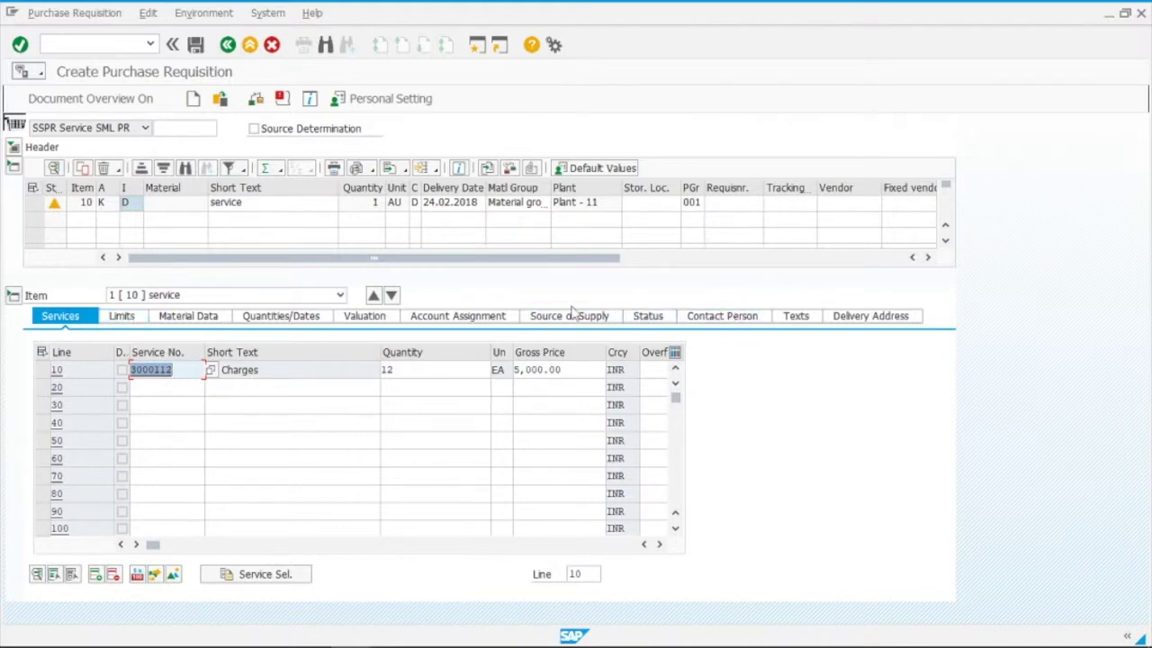
# Step: Validate the completed service purchase requisition and save it
pyautogui.press('Return')
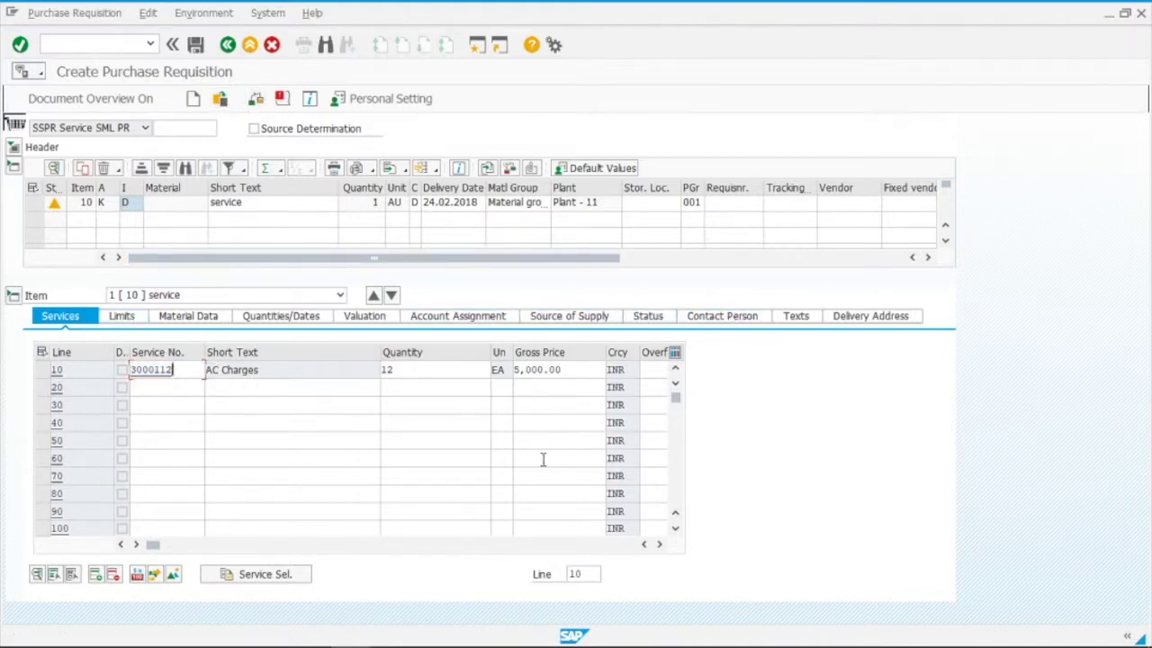
pyautogui.press('Return')
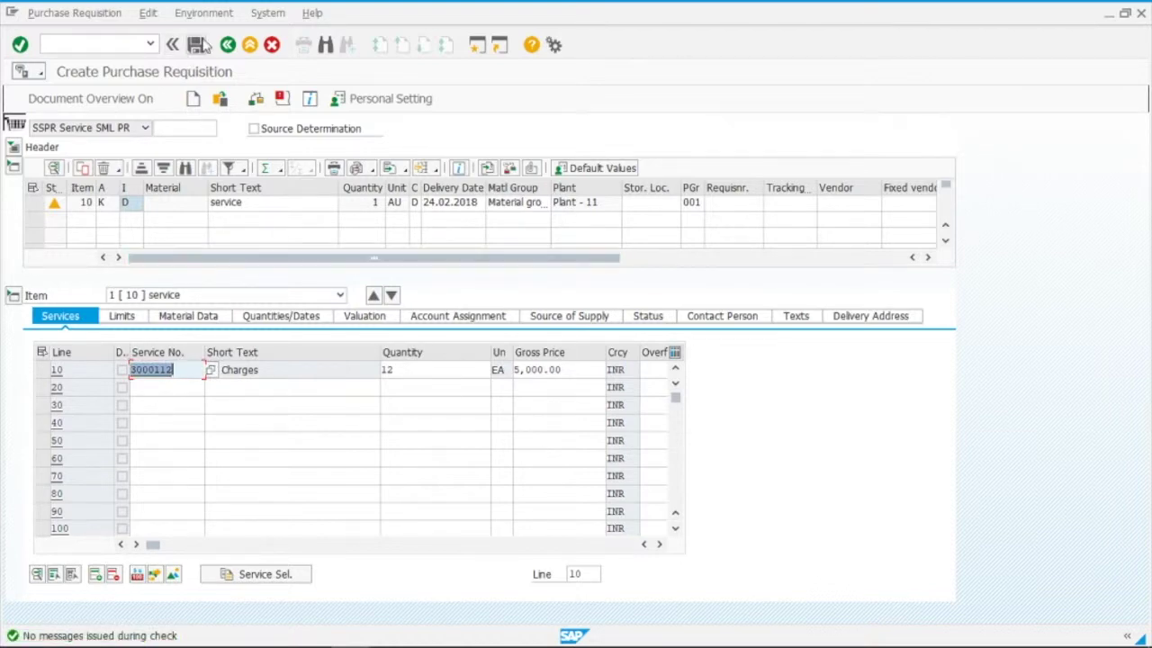
pyautogui.click(197, 47)
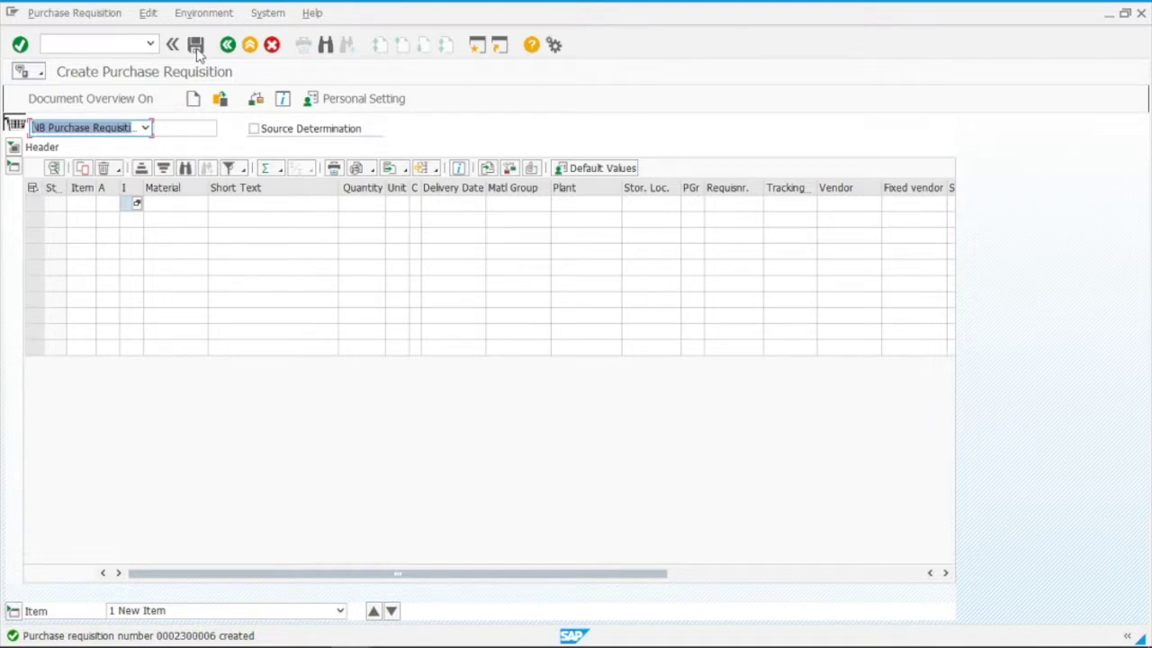
# Step: Start transaction ME21N to create a purchase order and set its document type to SSPO Service SML PO
pyautogui.click(119, 38)
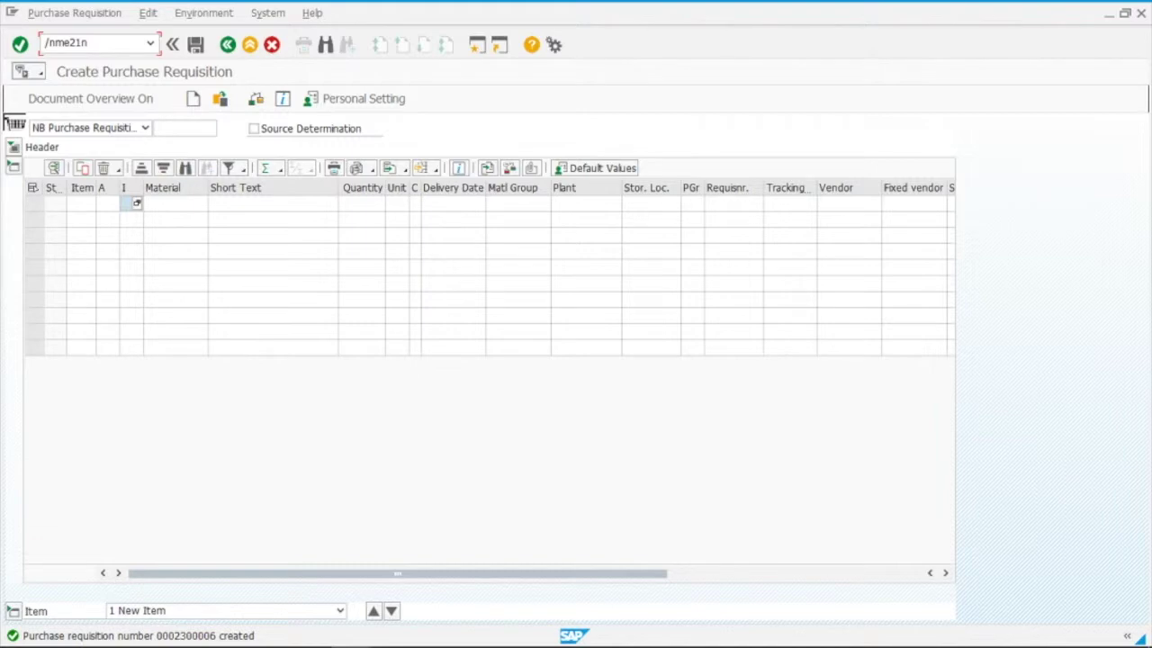
pyautogui.press('Return')
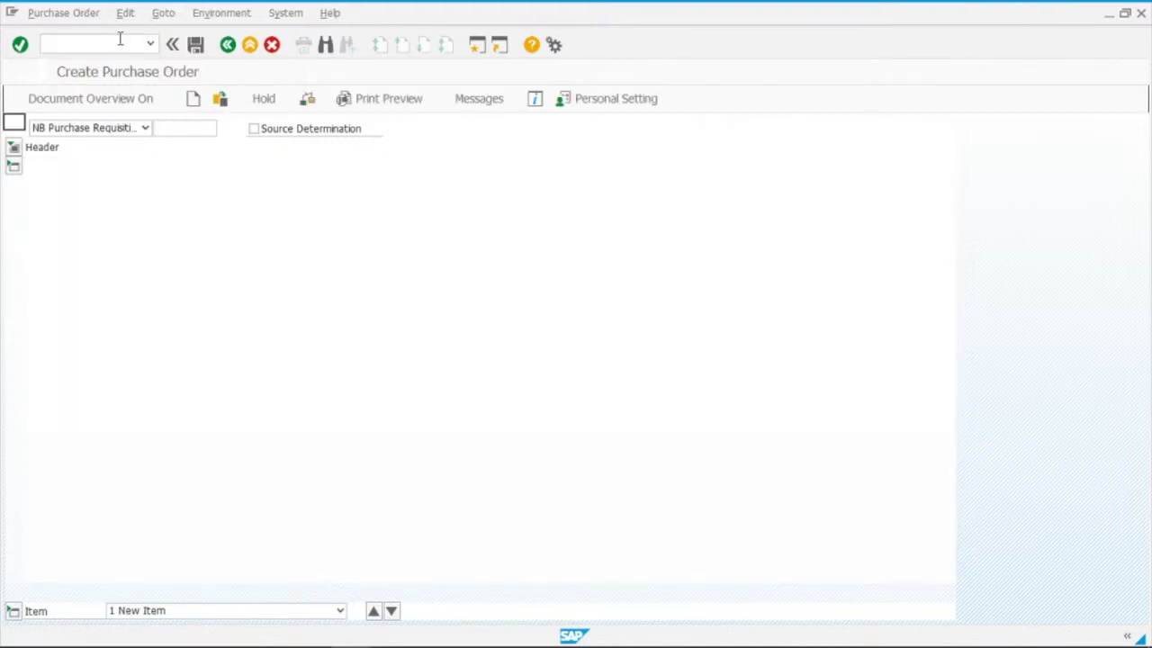
pyautogui.click(145, 128)
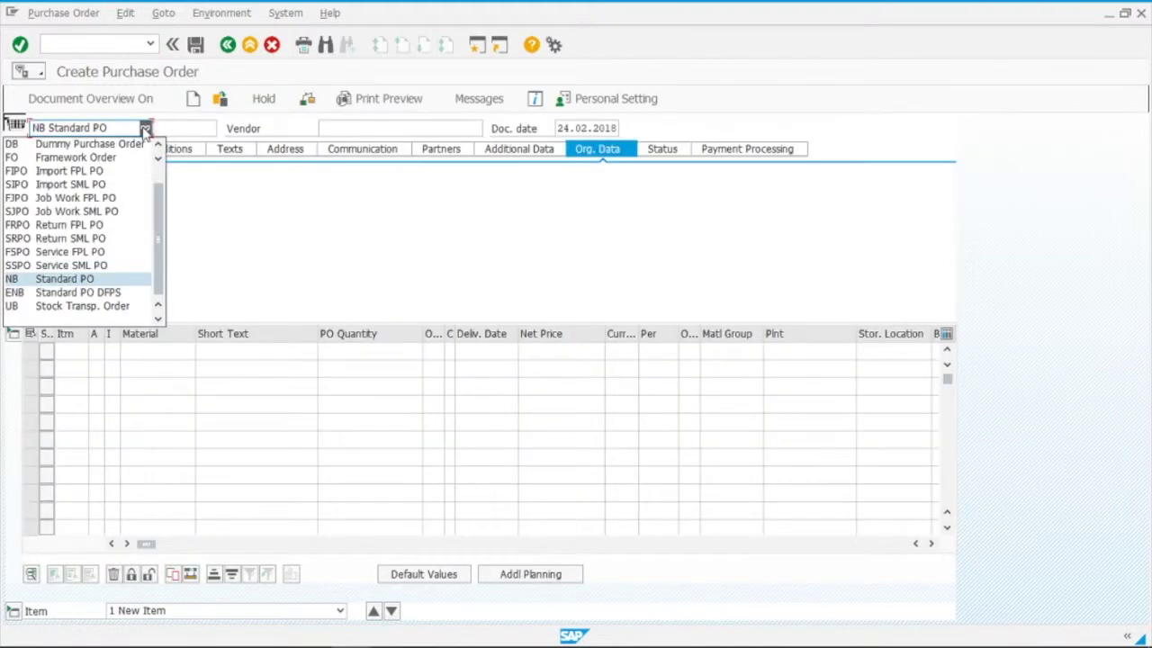
pyautogui.click(107, 266)
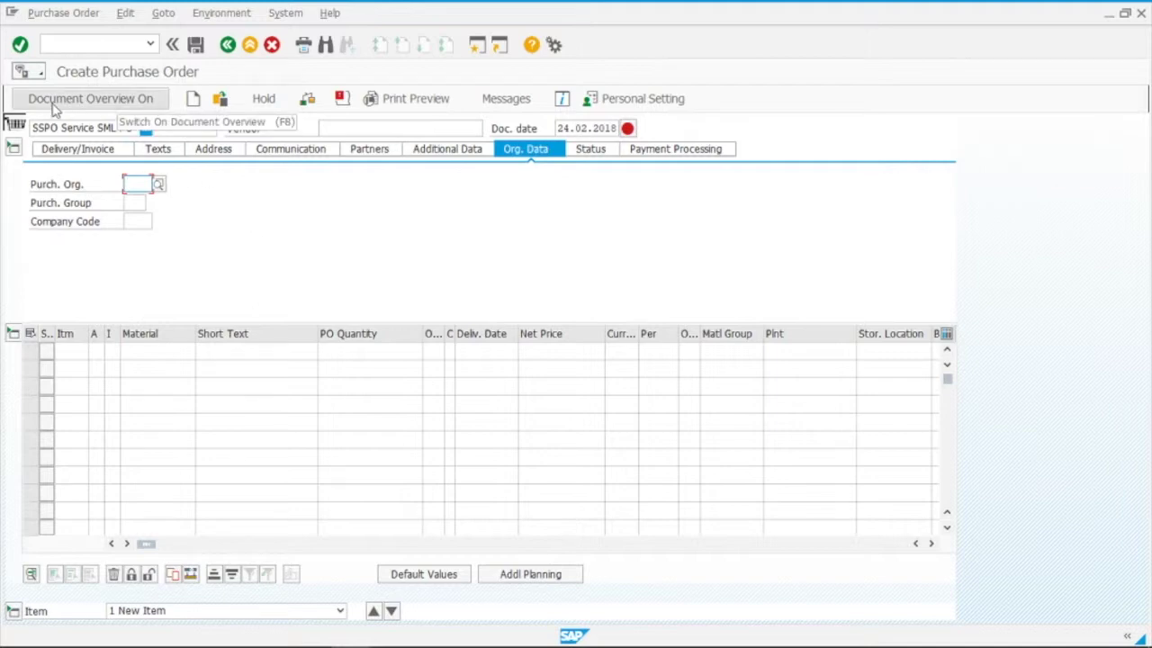
# Step: Turn on the document overview and list my purchase requisitions in it
pyautogui.click(123, 104)
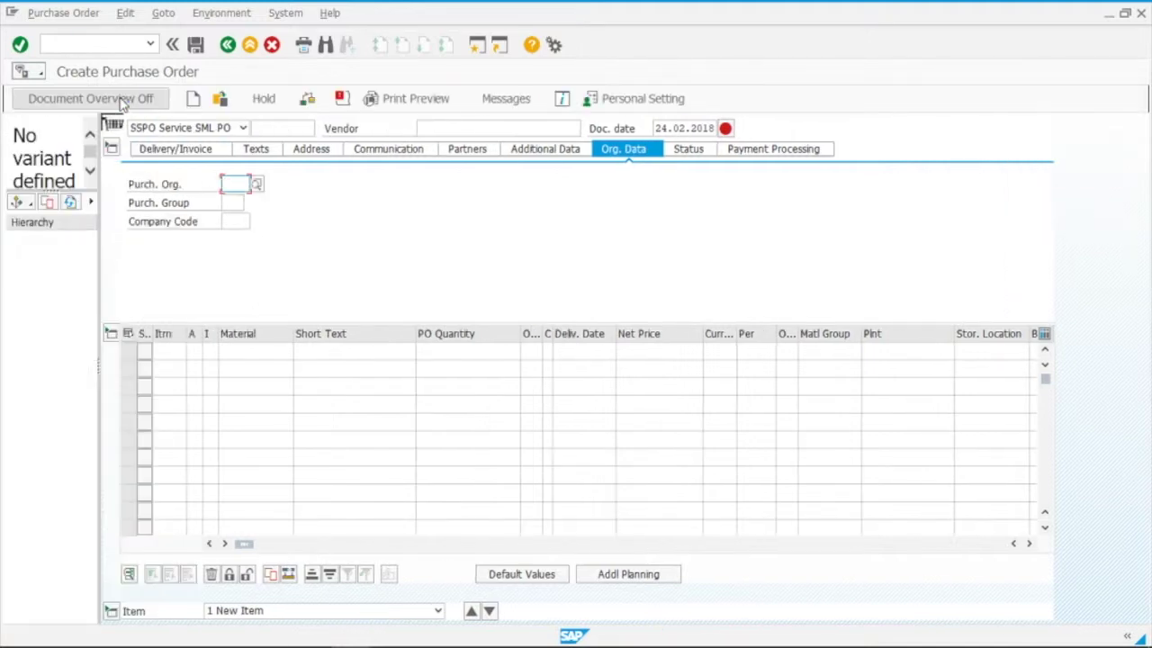
pyautogui.click(30, 205)
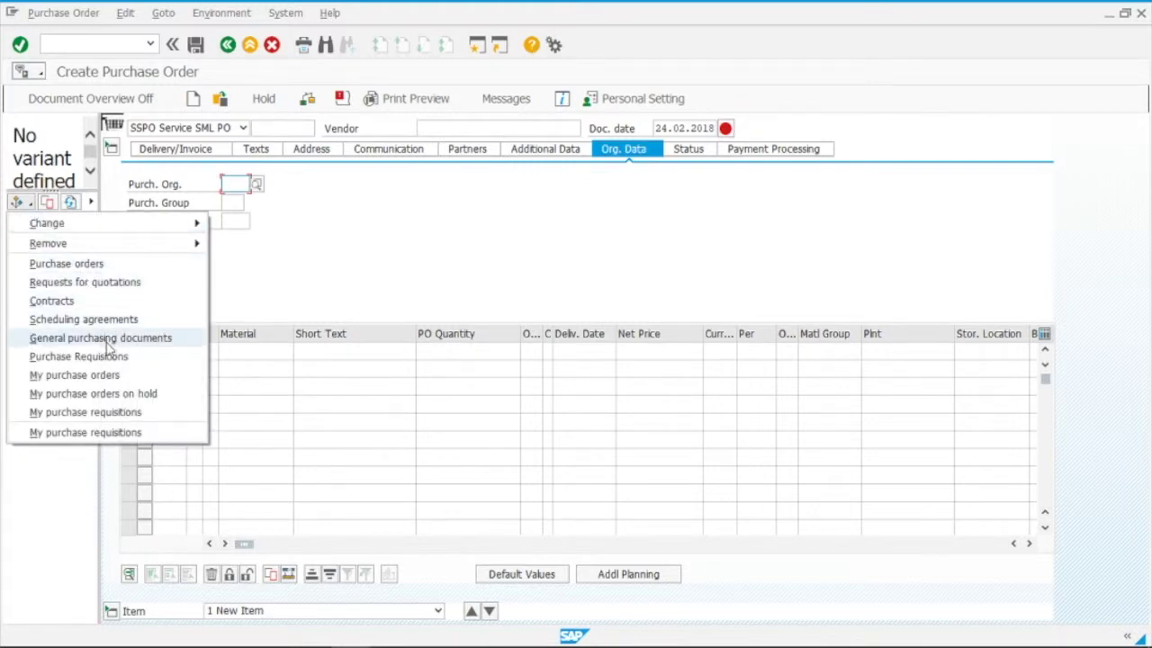
pyautogui.click(119, 415)
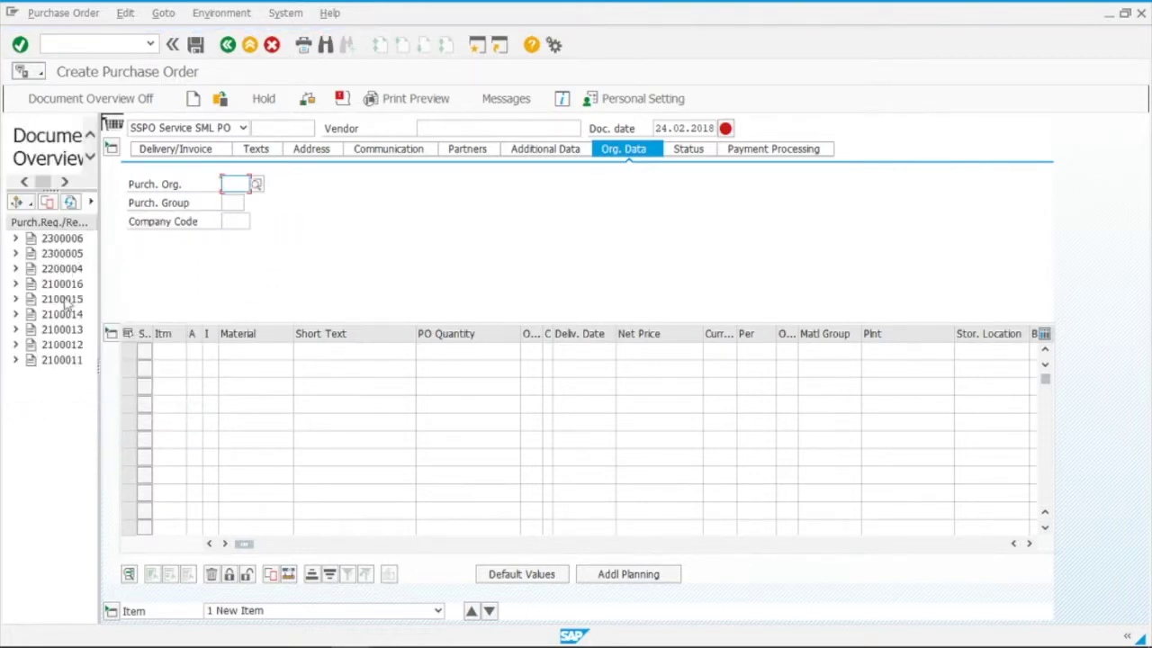
# Step: Try to list the new requisition through the Purchase Requisitions selection, restricted to open ones only
pyautogui.click(31, 204)
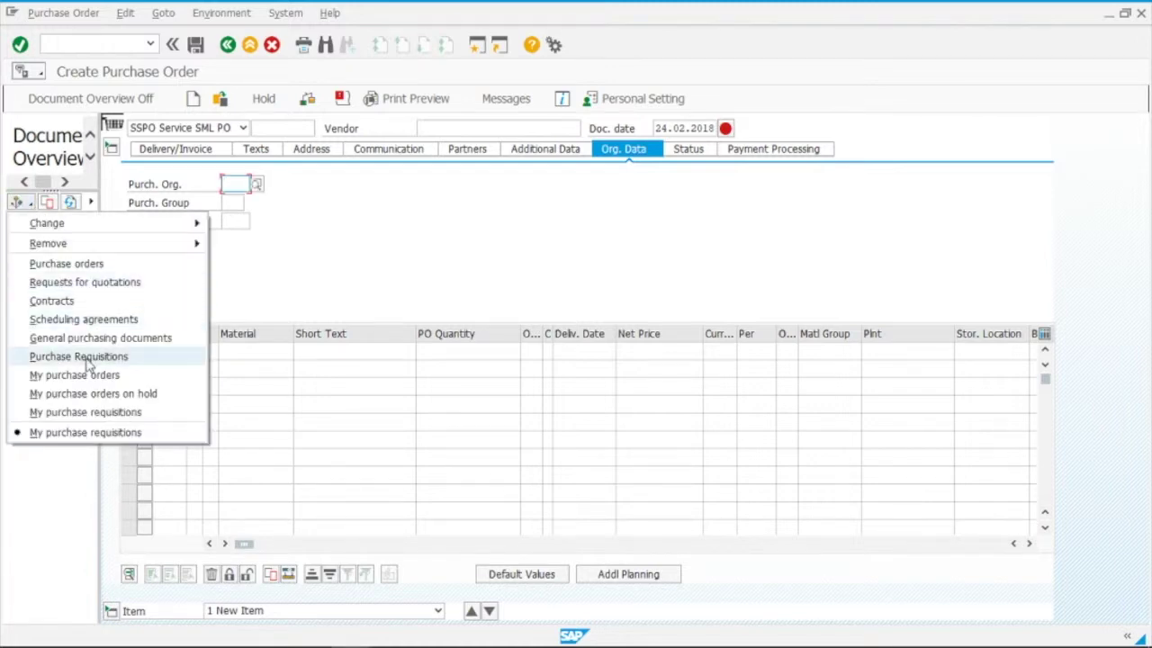
pyautogui.click(79, 356)
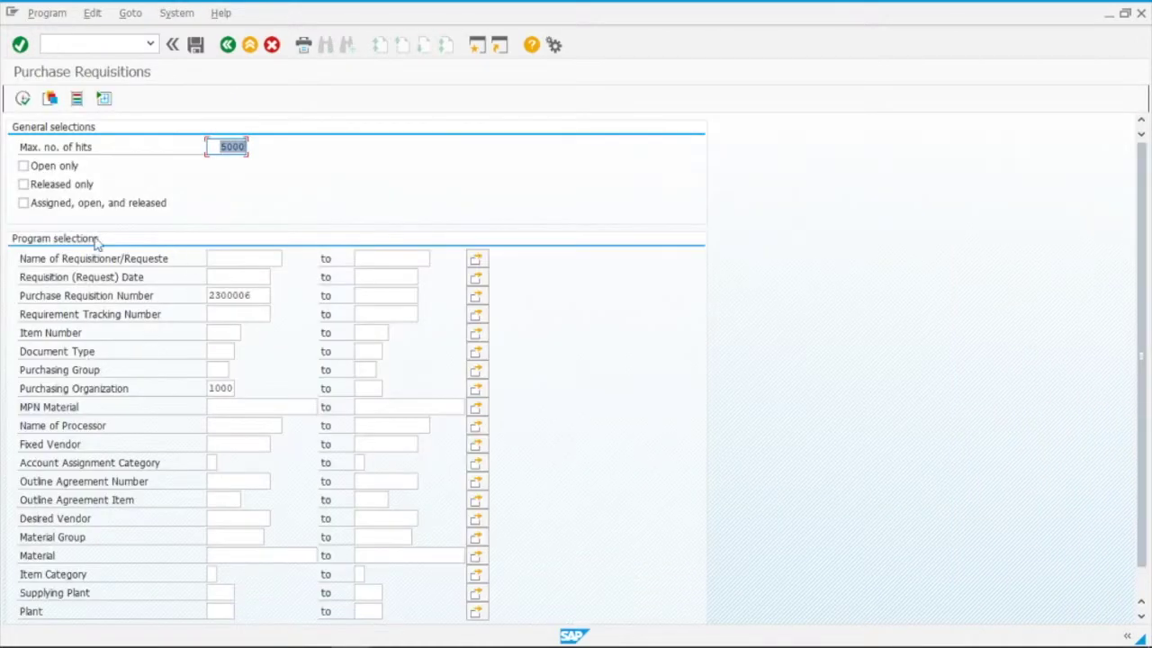
pyautogui.click(72, 184)
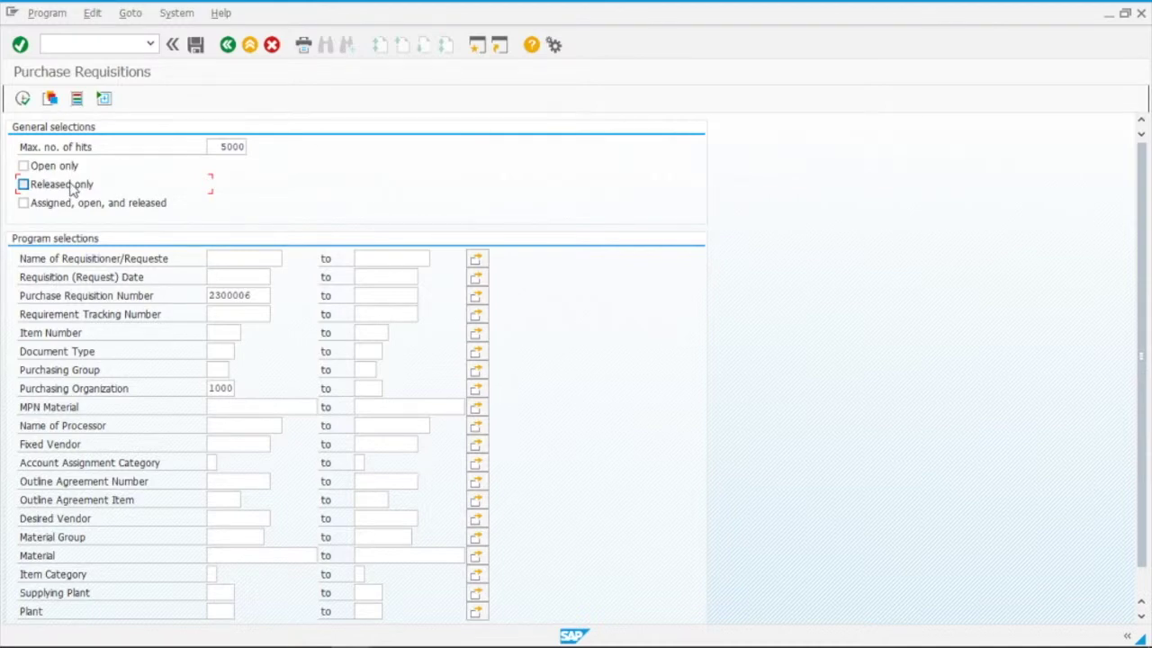
pyautogui.click(24, 166)
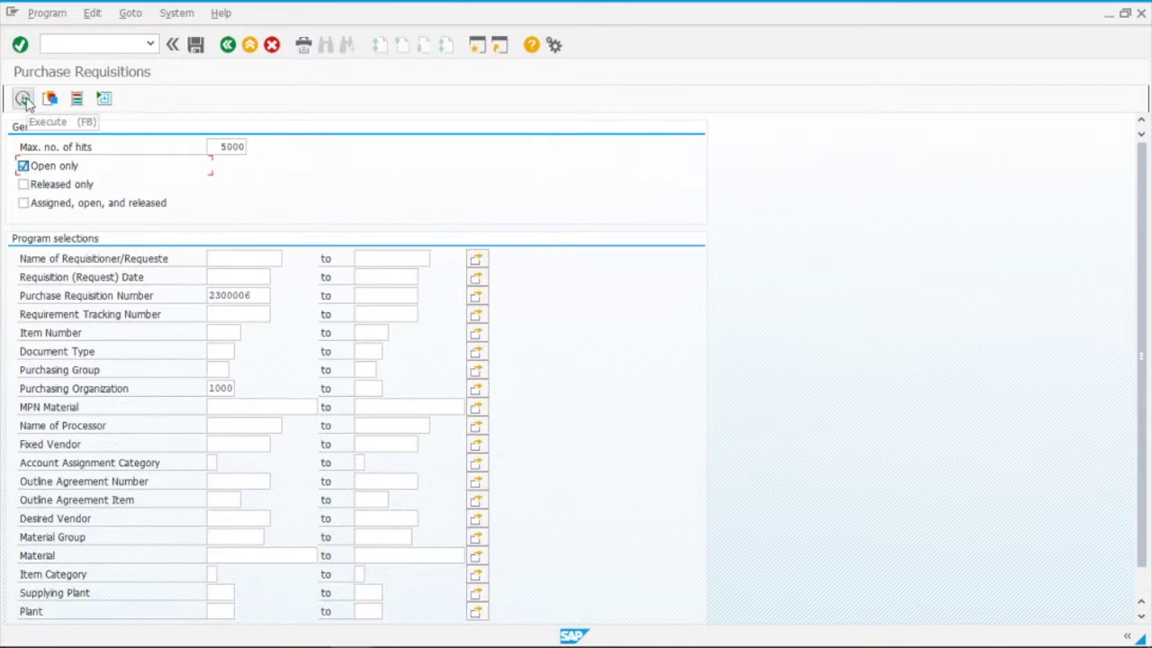
pyautogui.scroll(-1, 183, 301)
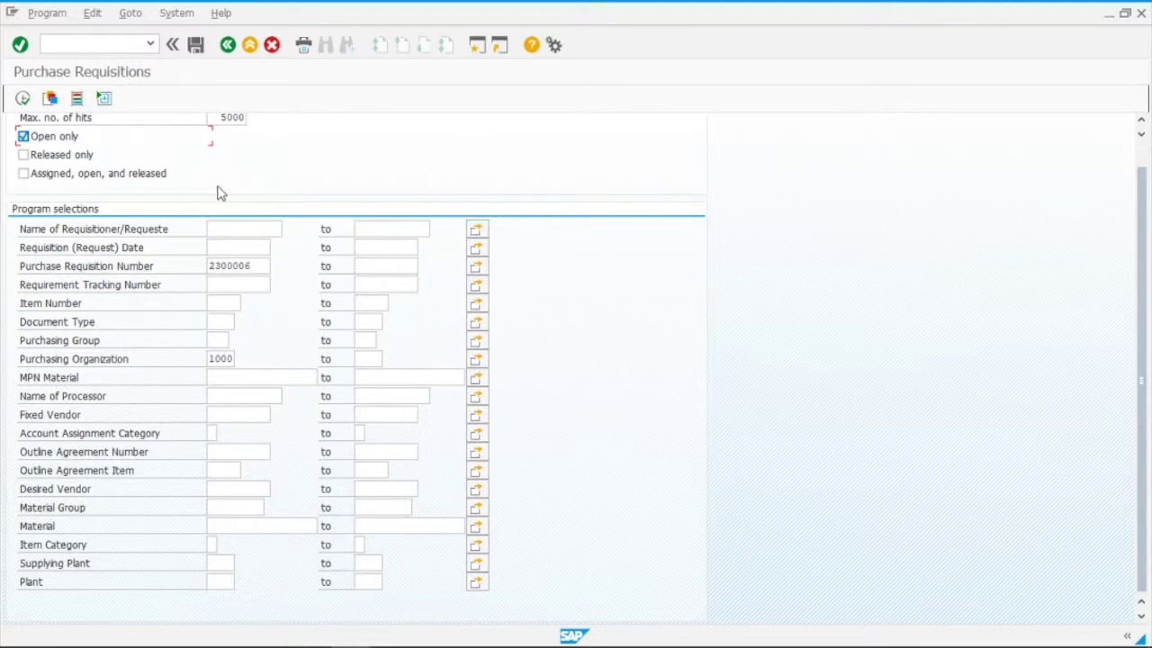
pyautogui.scroll(1, 166, 399)
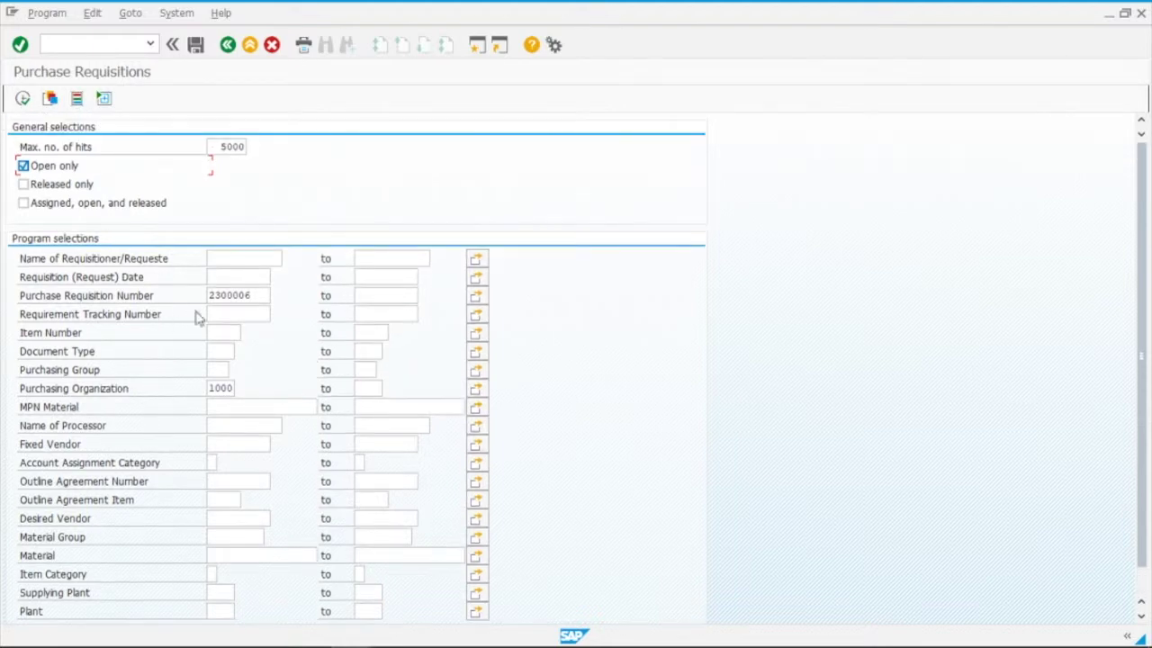
pyautogui.click(23, 98)
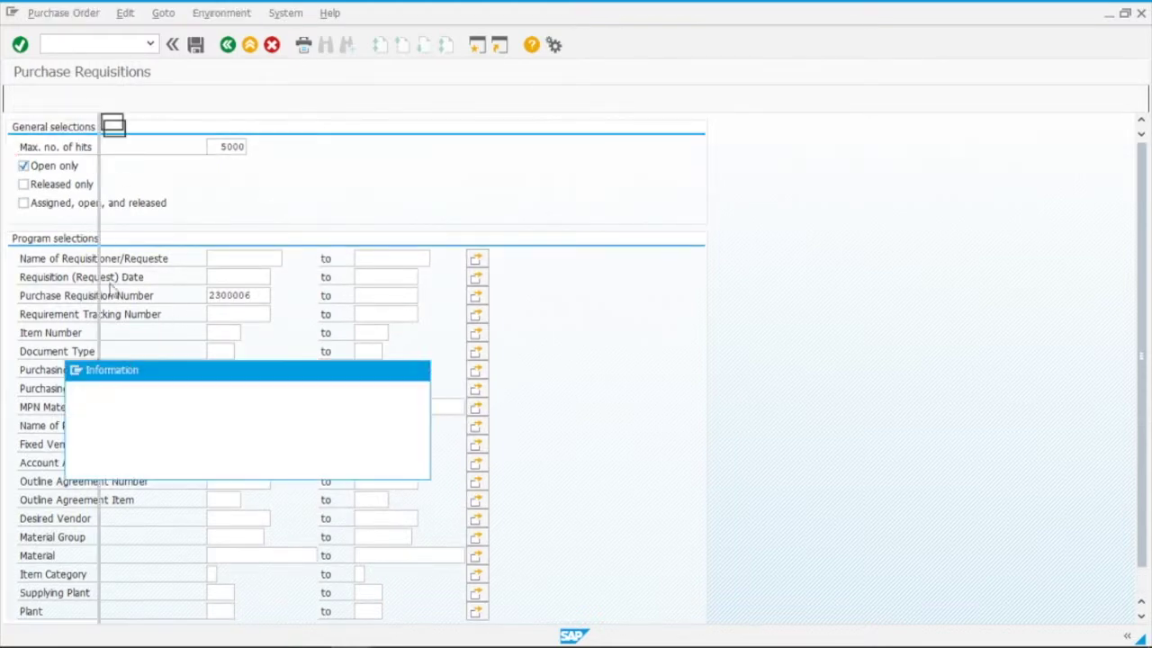
pyautogui.press('Return')
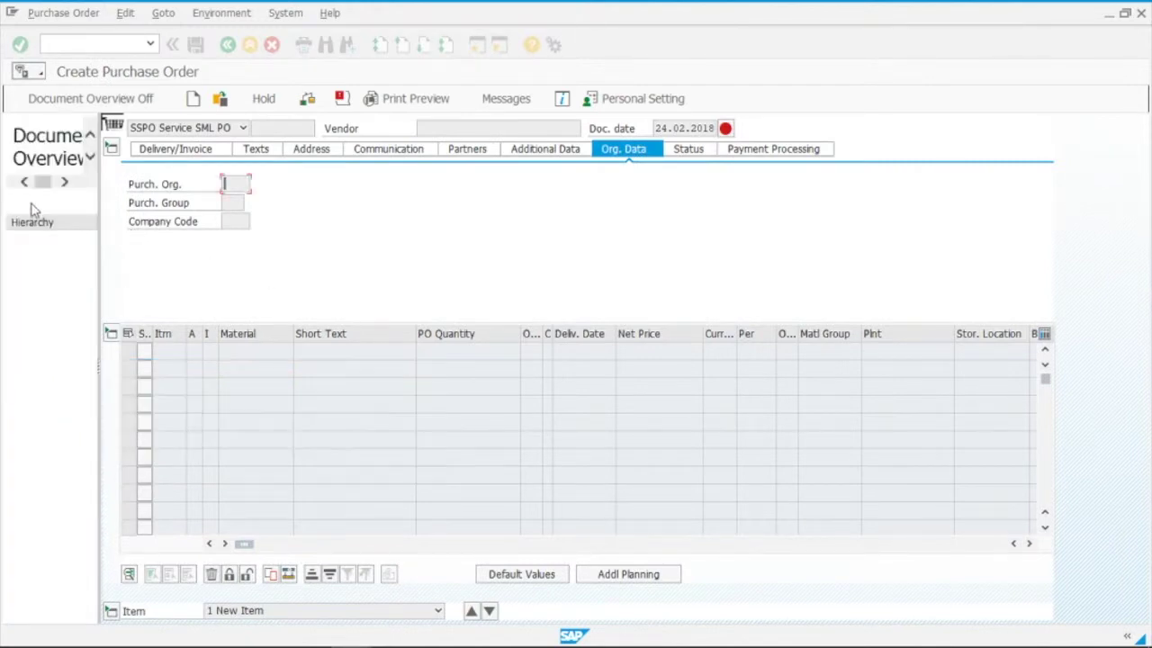
# Step: Try the Purchase Requisitions selection again without the open-only restriction
pyautogui.click(18, 201)
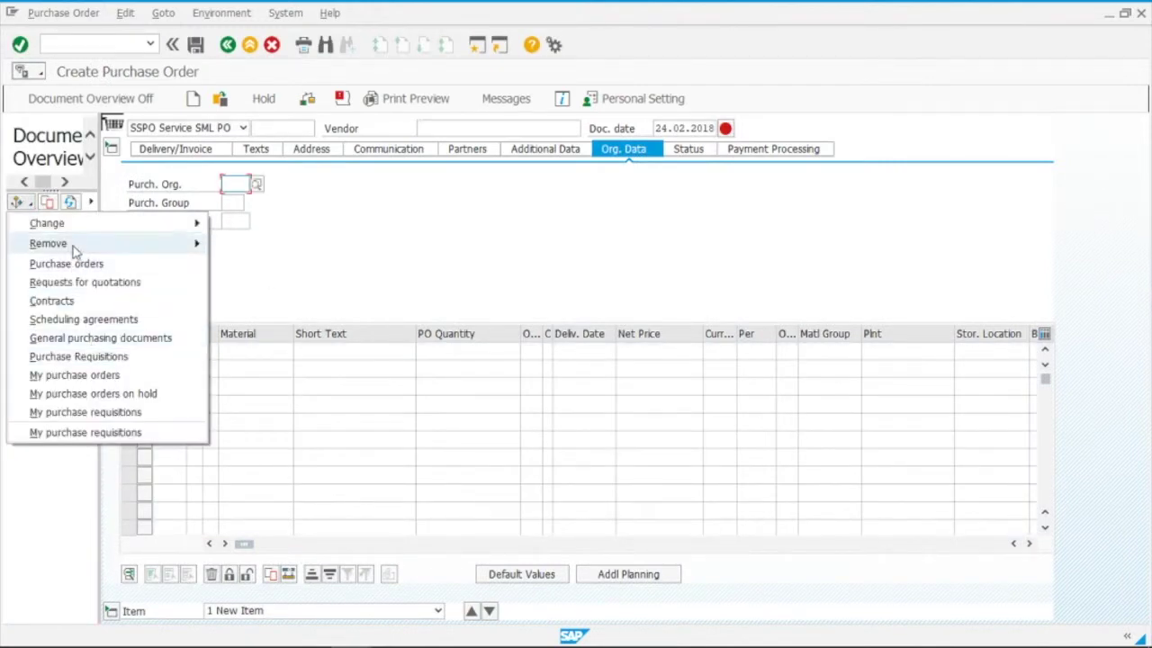
pyautogui.click(106, 358)
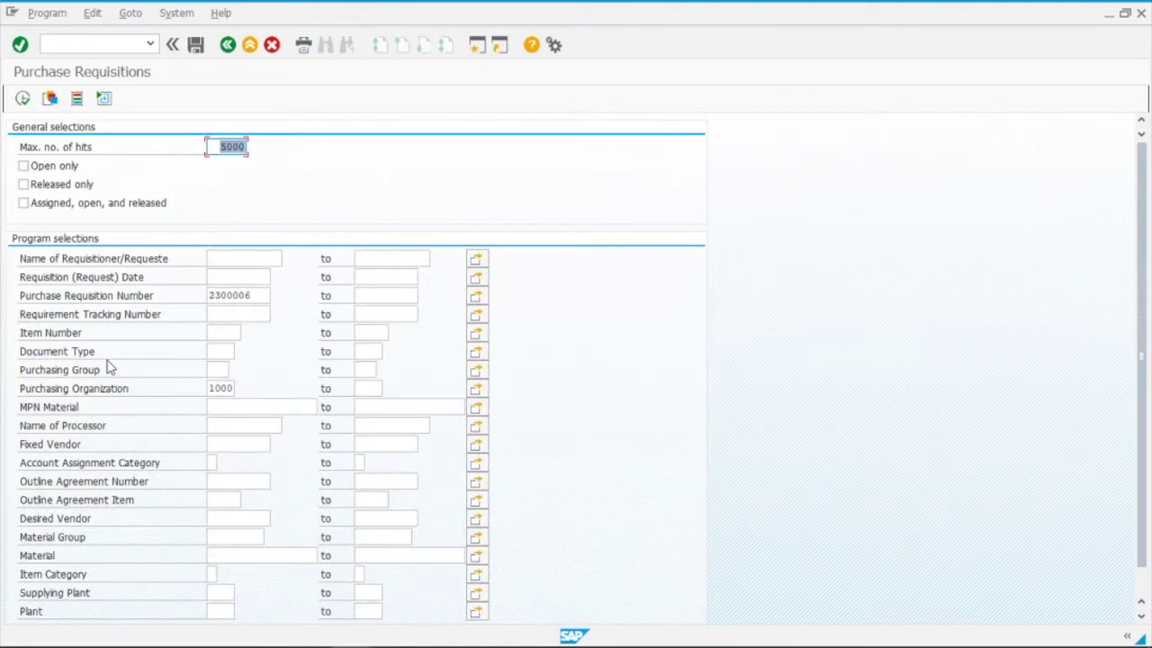
pyautogui.click(23, 98)
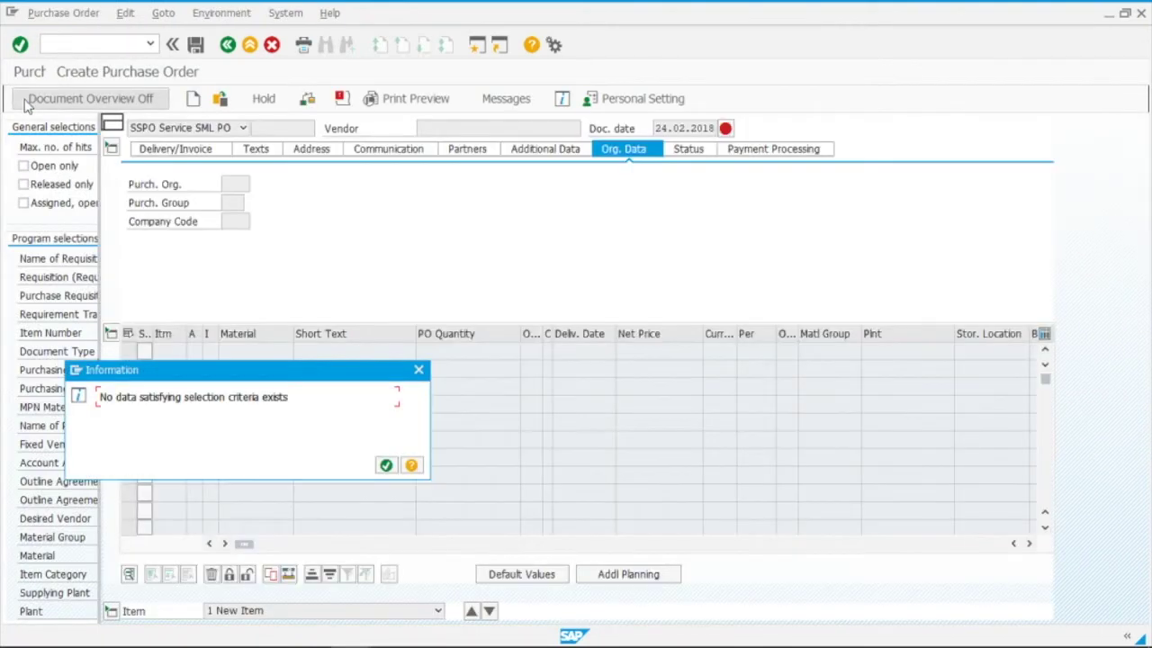
pyautogui.press('Return')
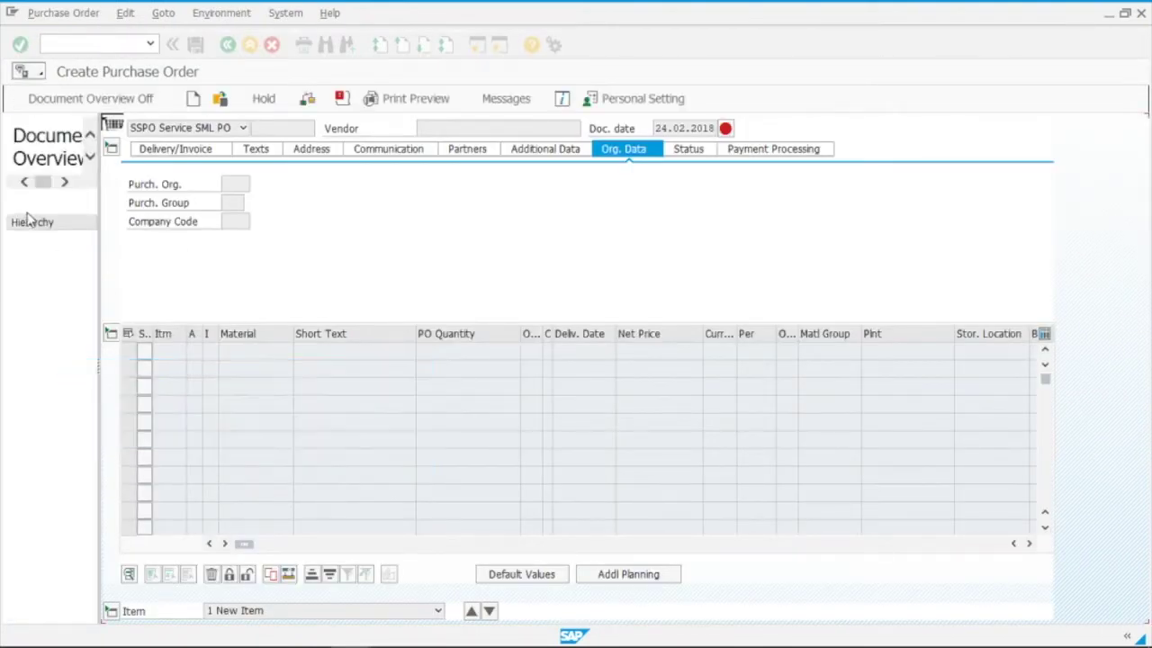
# Step: List my purchase requisitions in the document overview and adopt the newly created service requisition into the purchase order
pyautogui.click(18, 201)
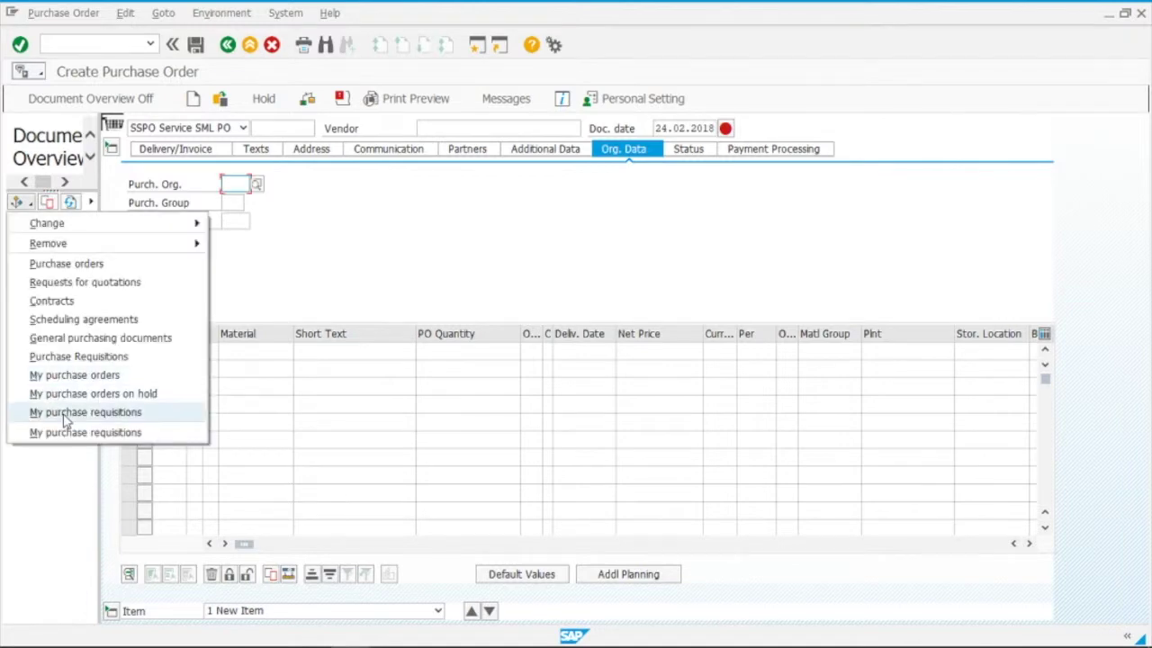
pyautogui.click(67, 414)
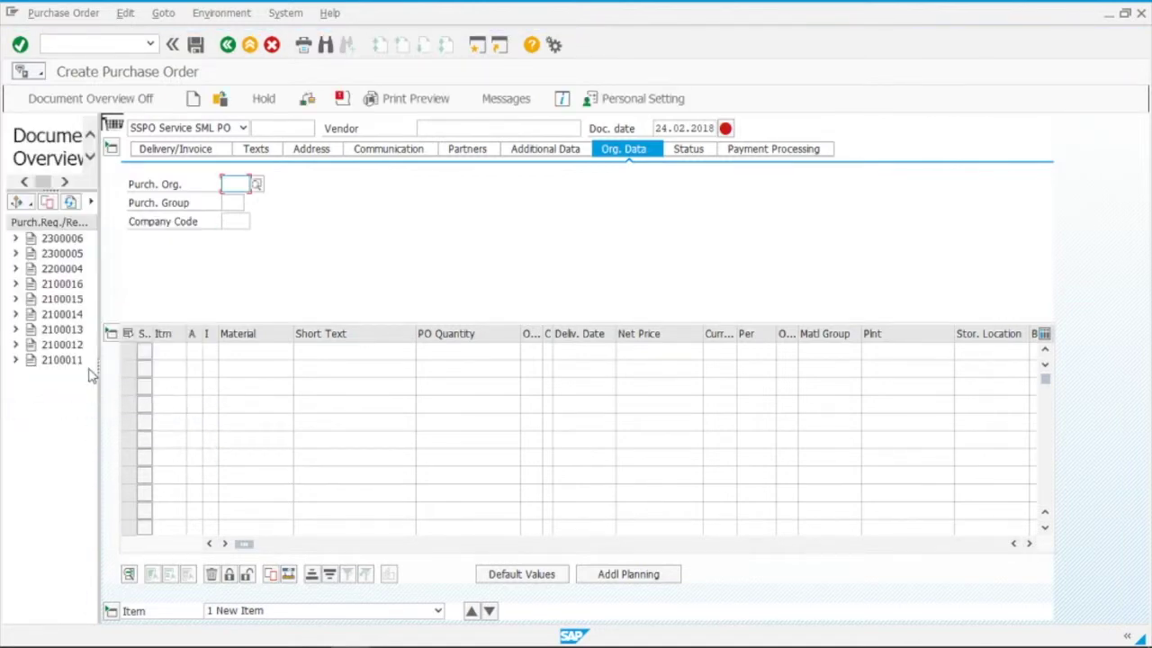
pyautogui.click(63, 238)
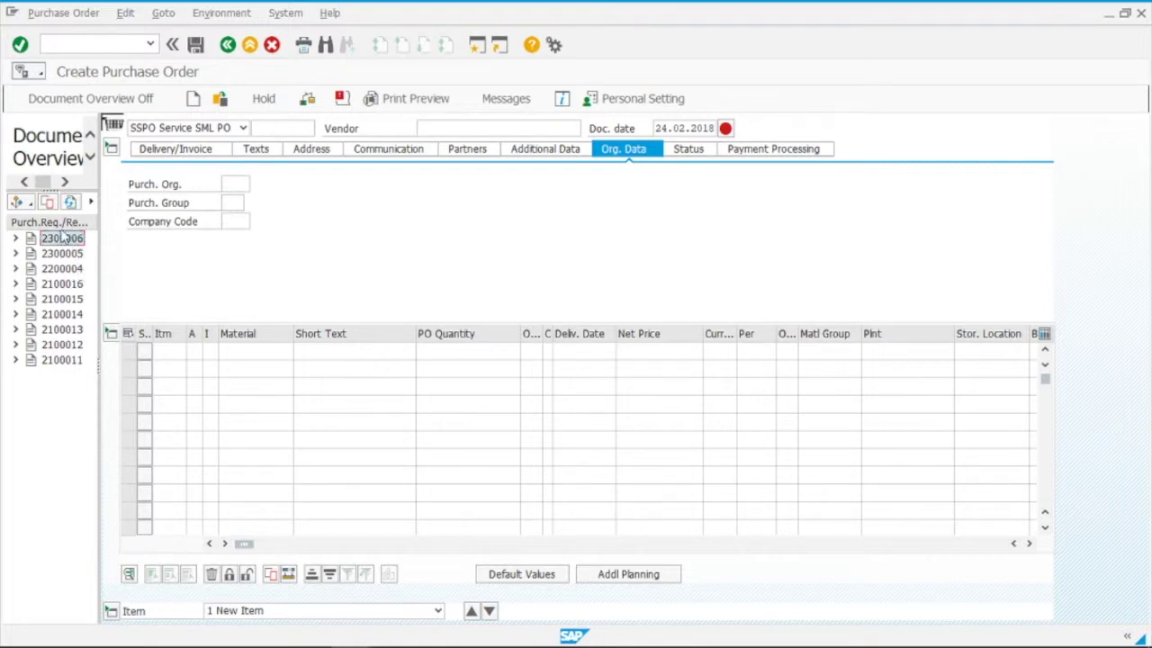
pyautogui.click(49, 203)
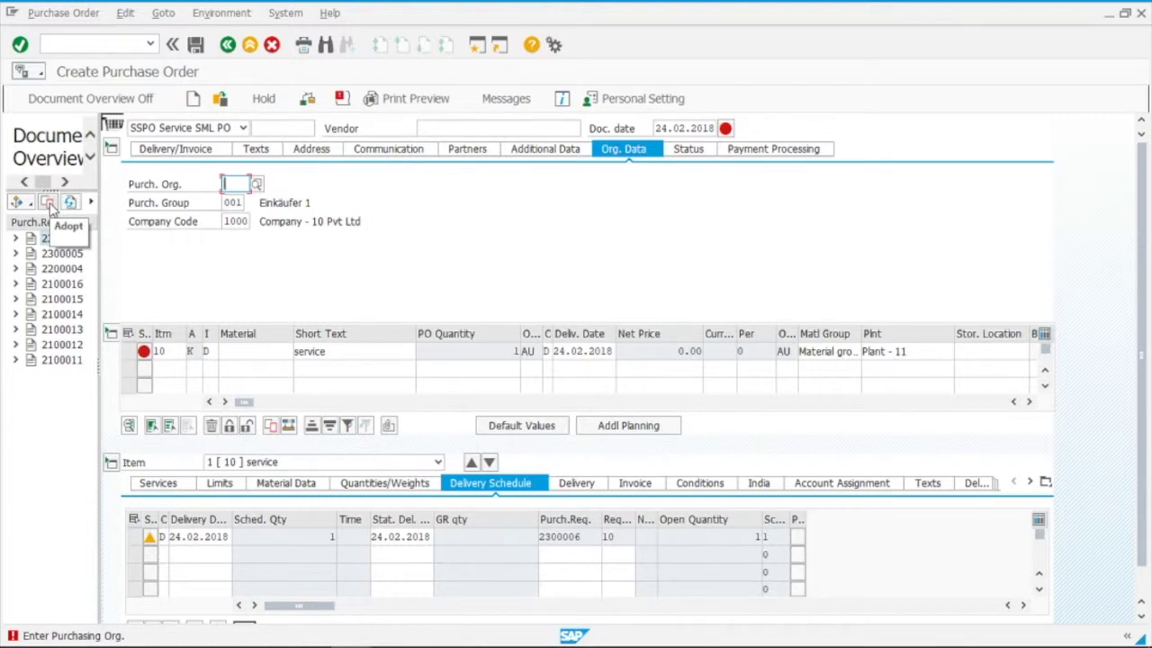
# Step: Set the purchasing organization to 1000 and choose Laxami Services as the vendor from the vendors by company code
pyautogui.write('1000')
pyautogui.click(50, 204)
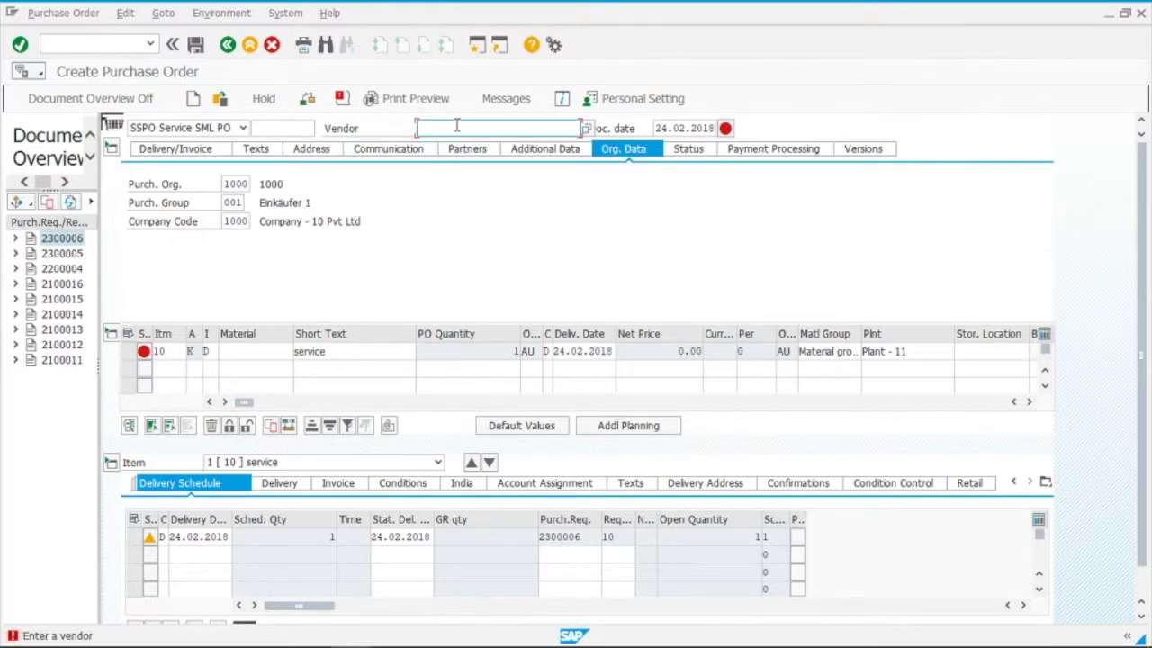
pyautogui.click(585, 129)
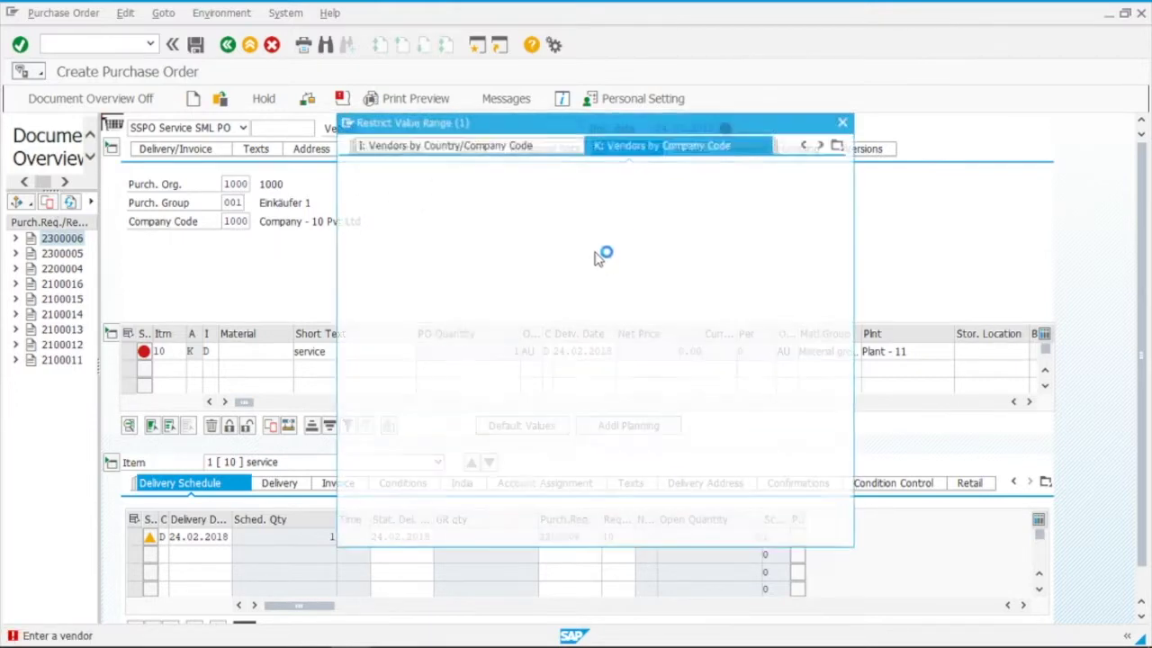
pyautogui.click(789, 521)
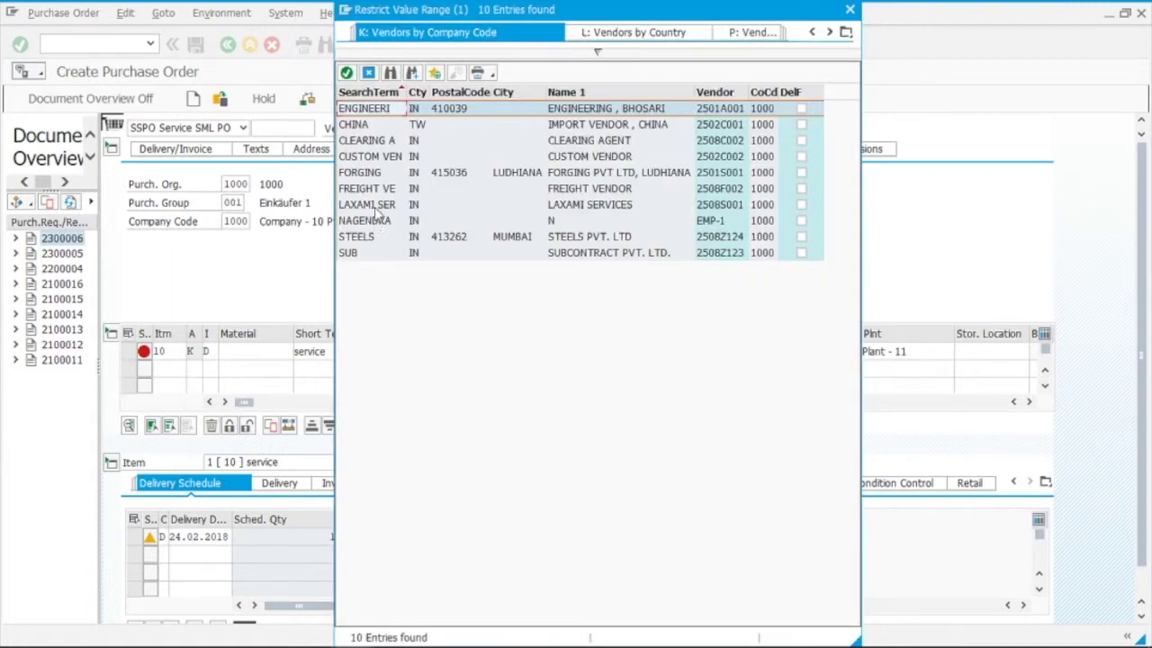
pyautogui.click(378, 207)
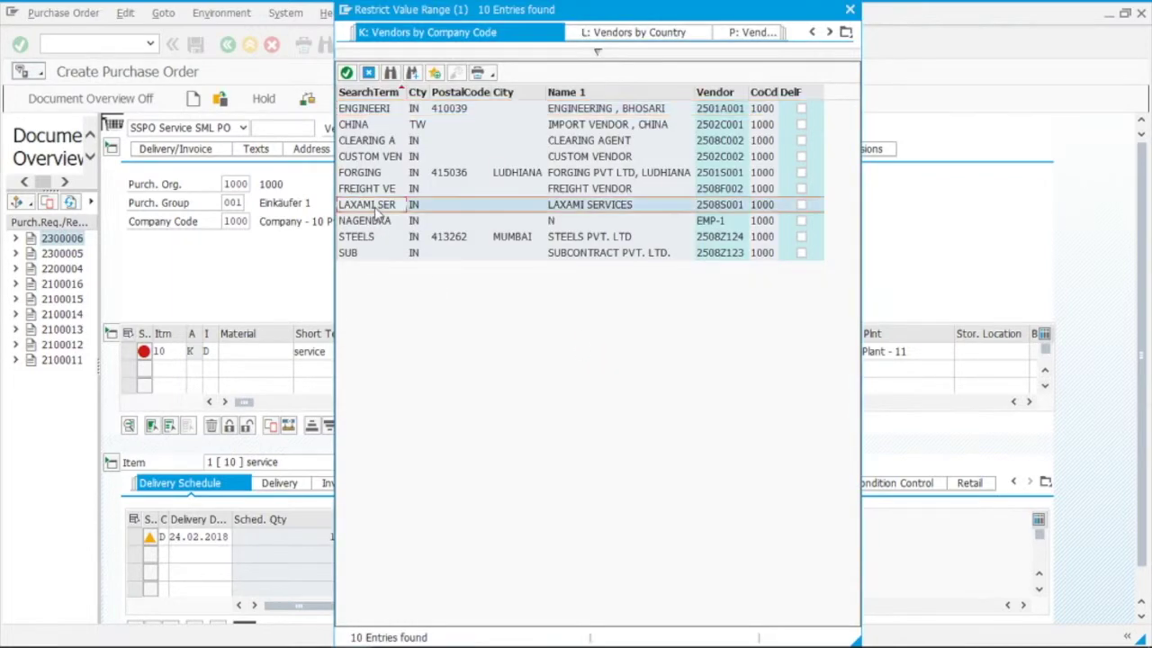
pyautogui.doubleClick(502, 212)
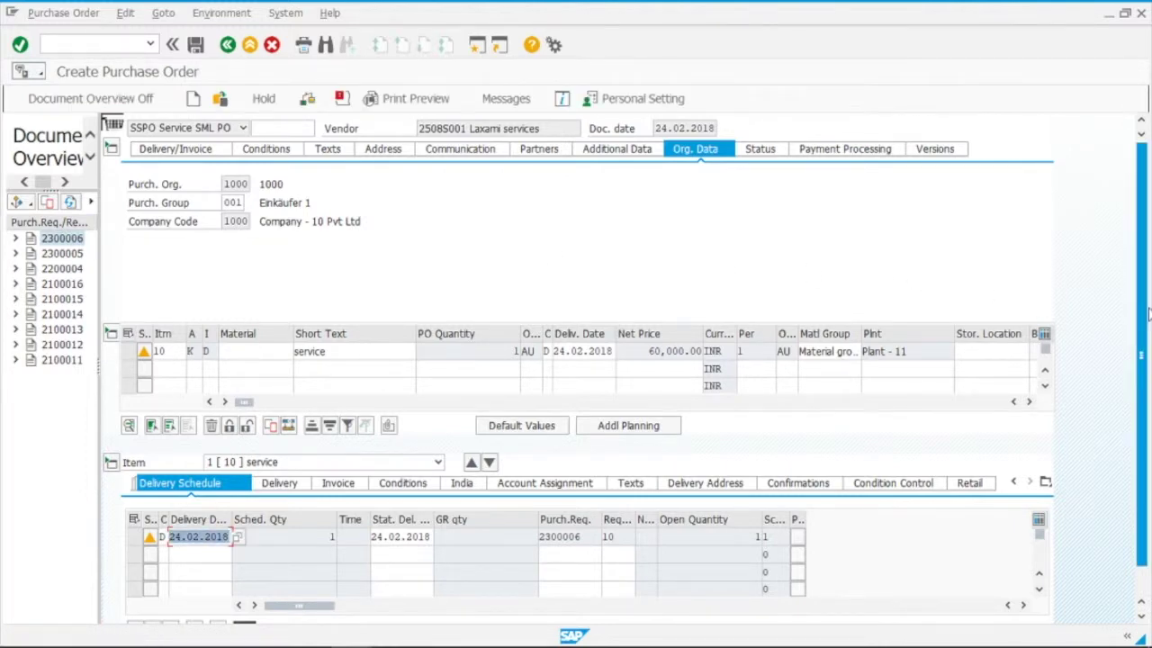
# Step: Review the purchase order's organizational data and item 10's pricing conditions, from gross price through discounts and charges to the total PO value
pyautogui.scroll(-1, 1144, 342)
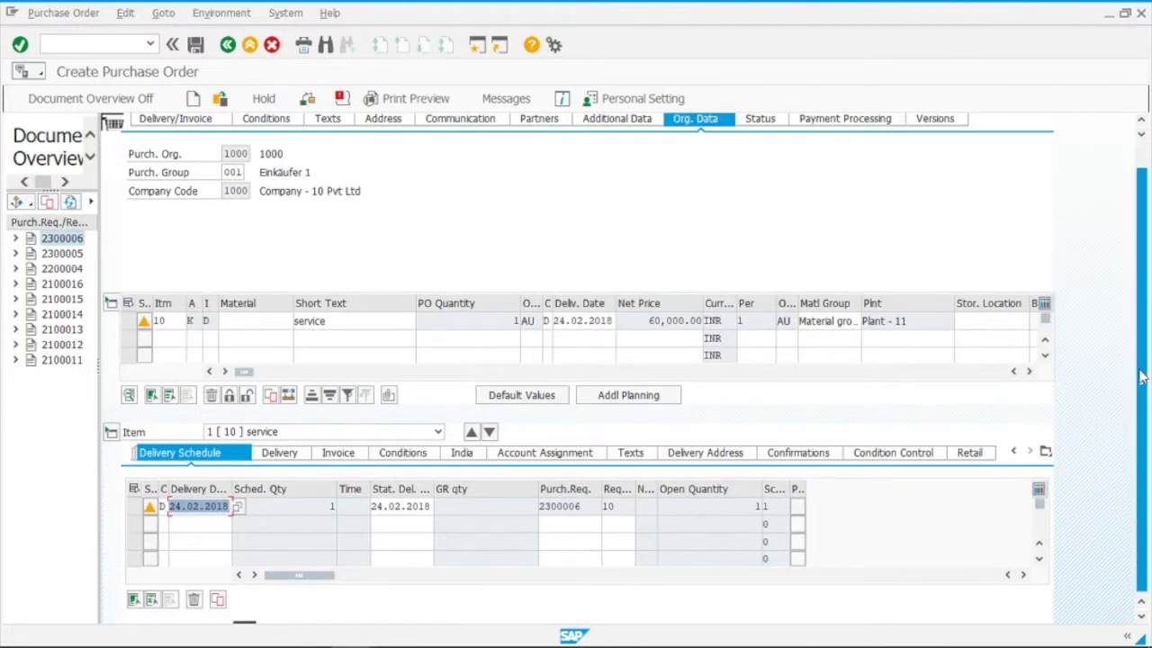
pyautogui.scroll(1, 1126, 252)
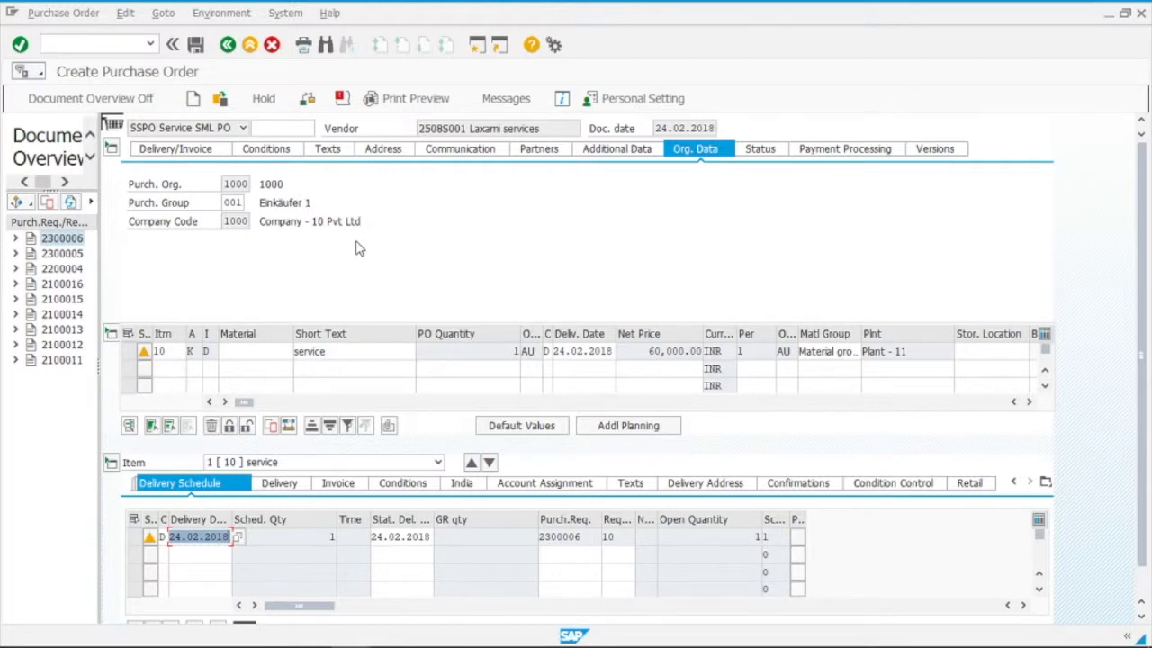
pyautogui.scroll(-1, 1138, 378)
pyautogui.scroll(-1, 1140, 378)
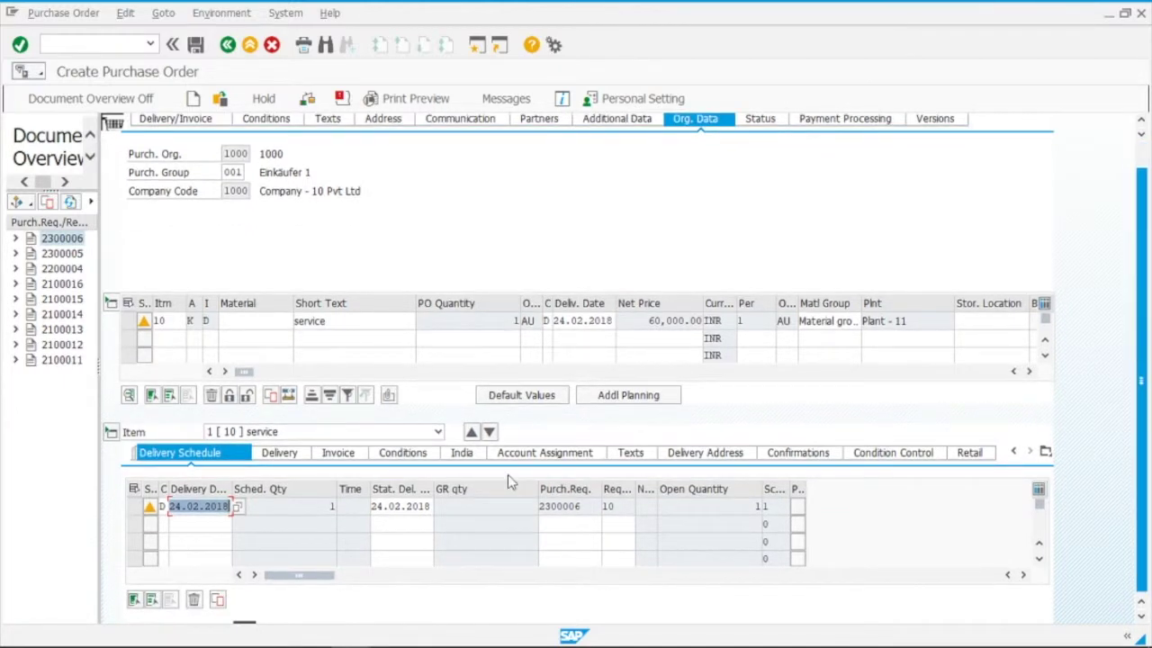
pyautogui.click(411, 452)
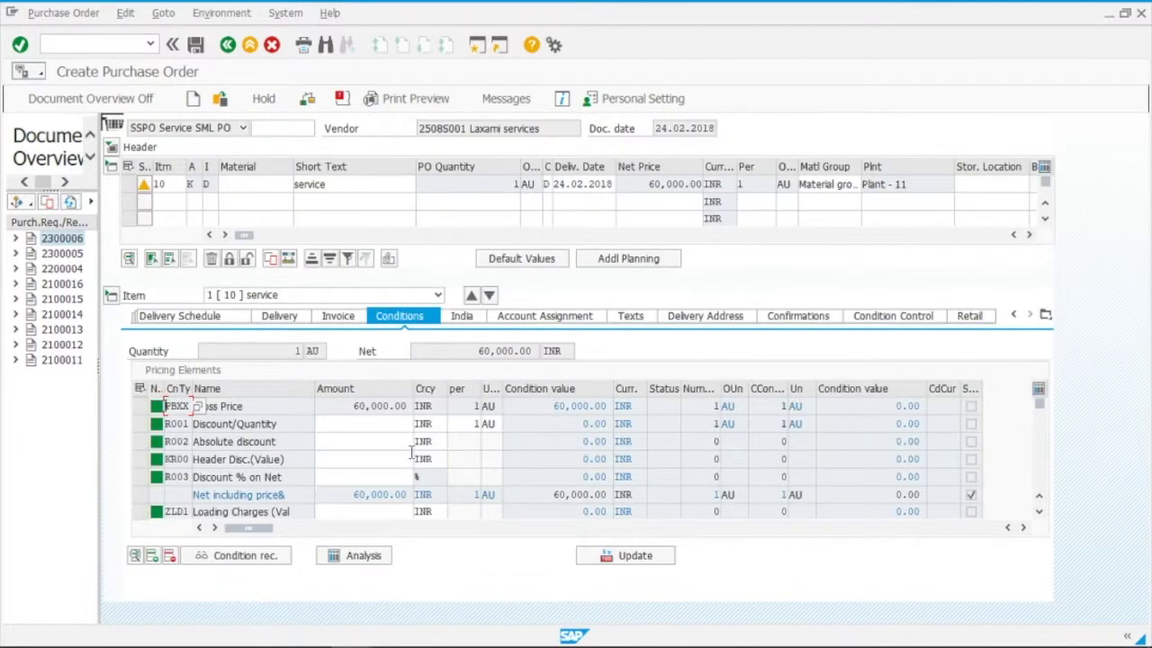
pyautogui.click(334, 406)
pyautogui.click(378, 423)
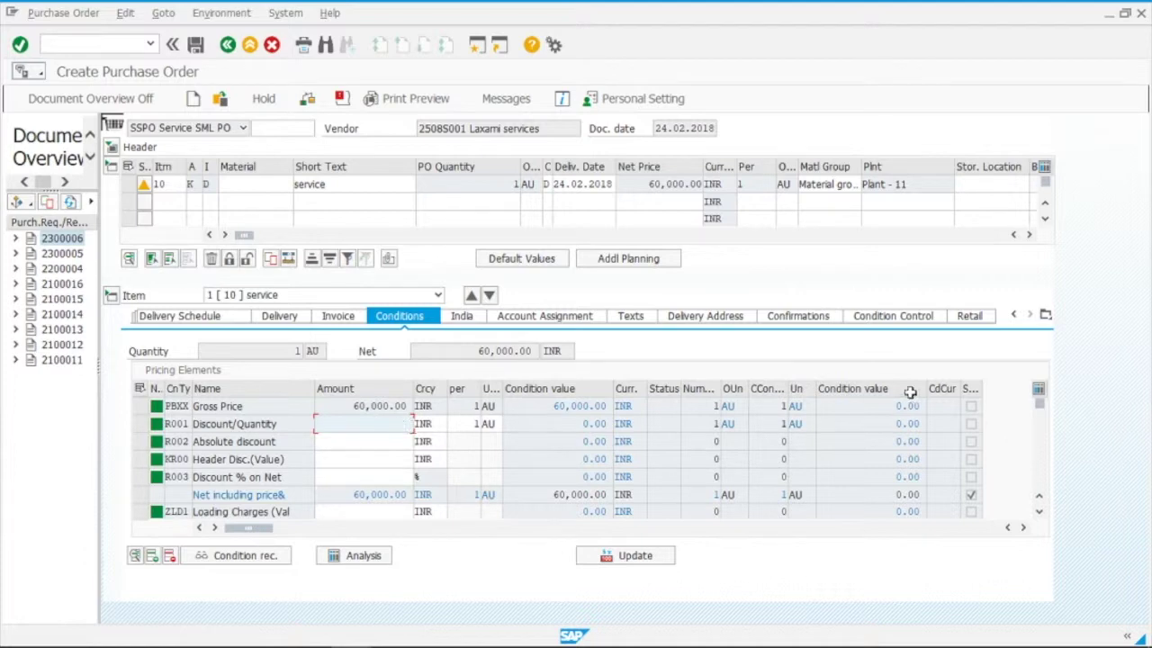
pyautogui.click(1040, 471)
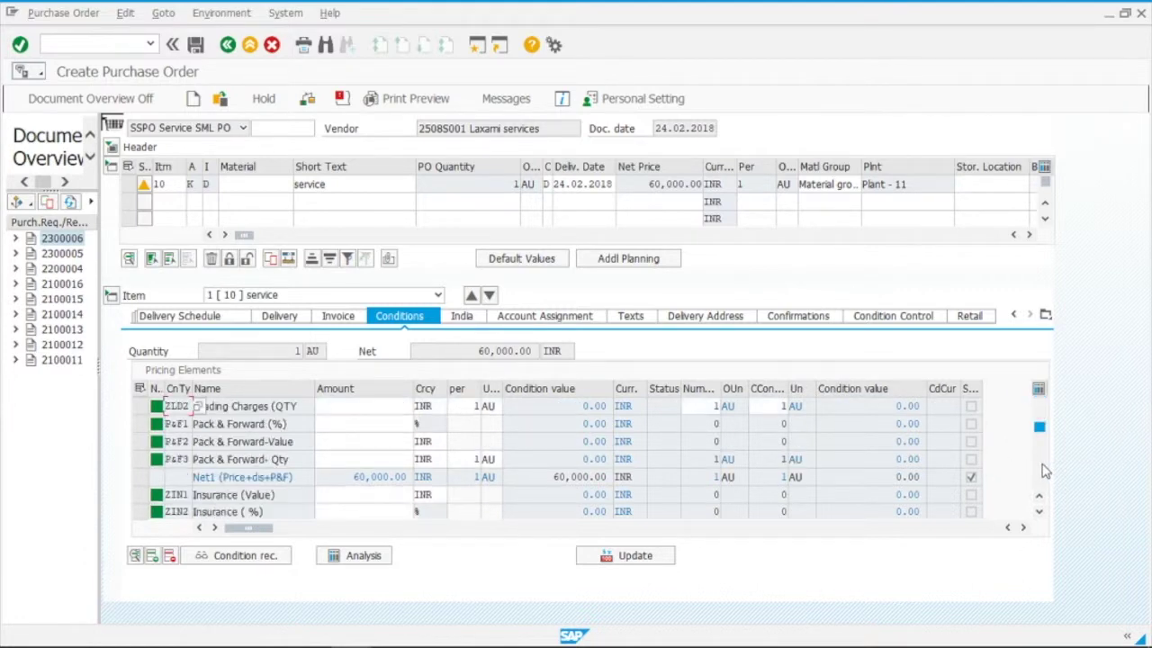
pyautogui.click(1039, 472)
pyautogui.click(1039, 471)
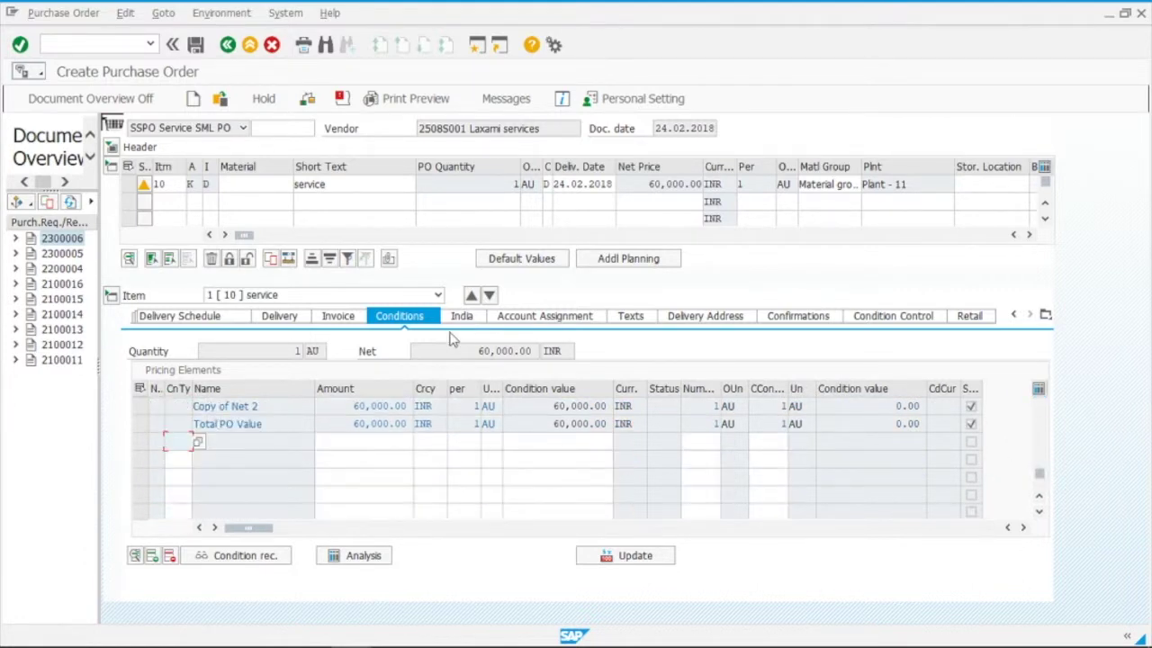
# Step: Review item 10's service line and cost center account assignment against its account assignment and item categories
pyautogui.click(1046, 314)
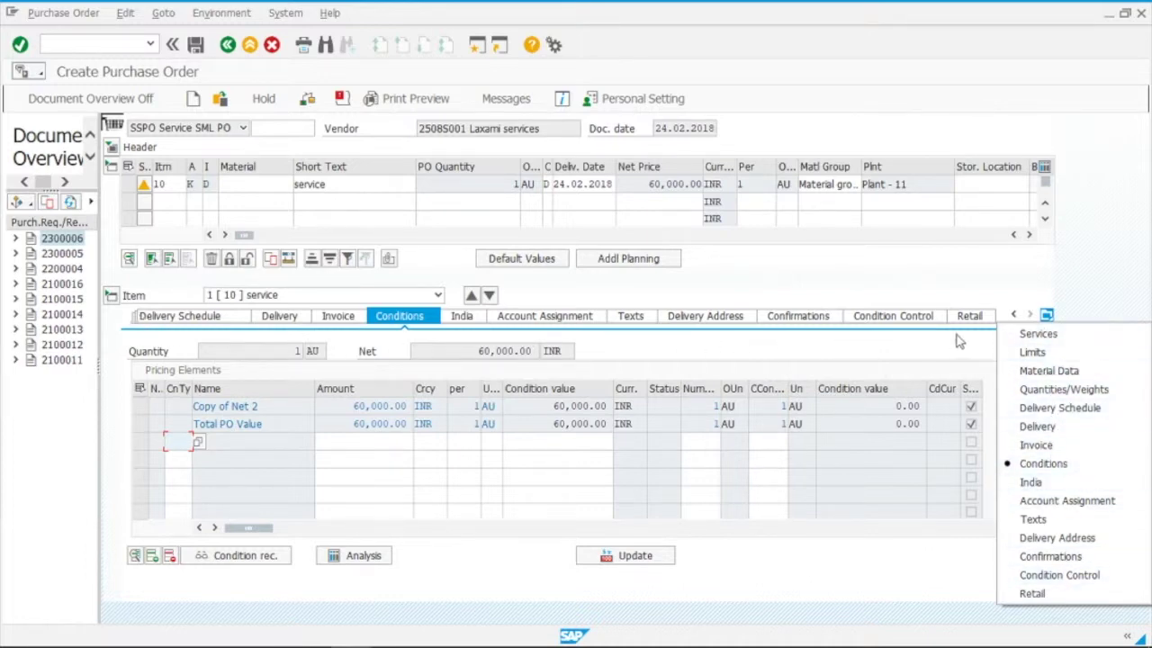
pyautogui.click(1089, 338)
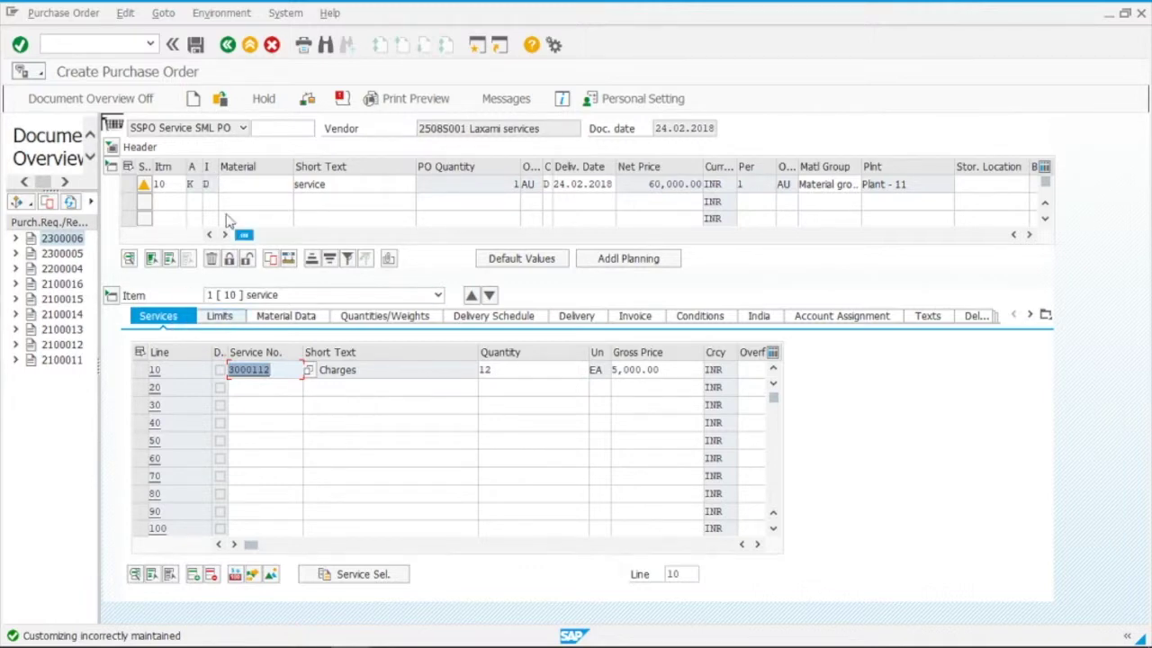
pyautogui.click(208, 184)
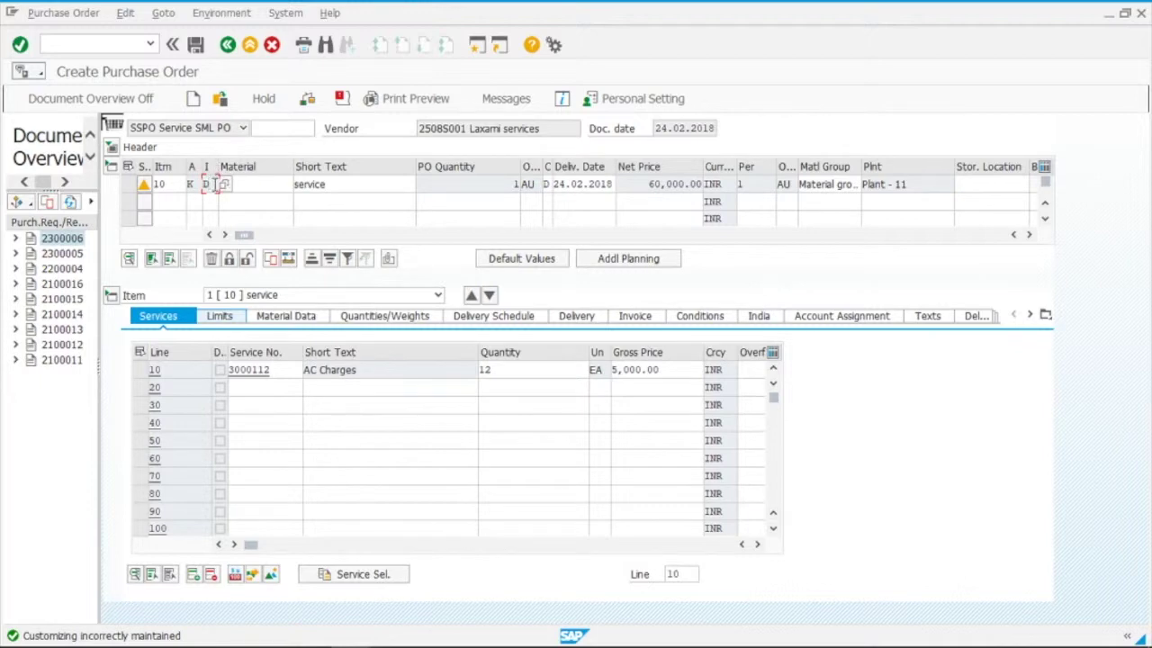
pyautogui.click(842, 320)
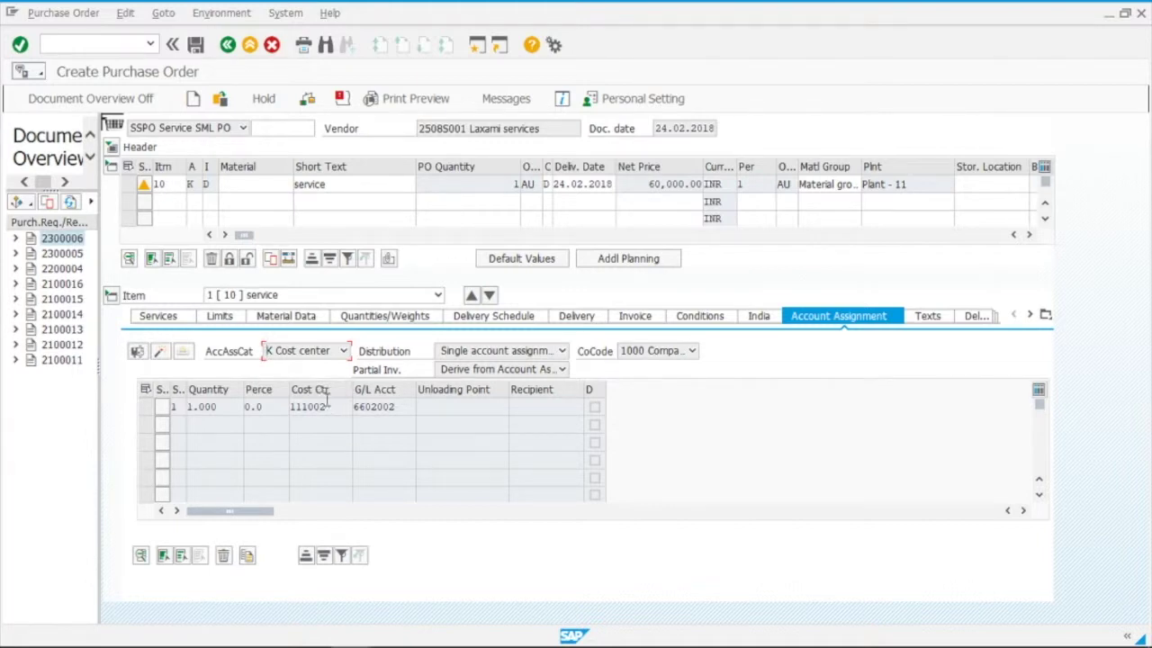
pyautogui.click(329, 407)
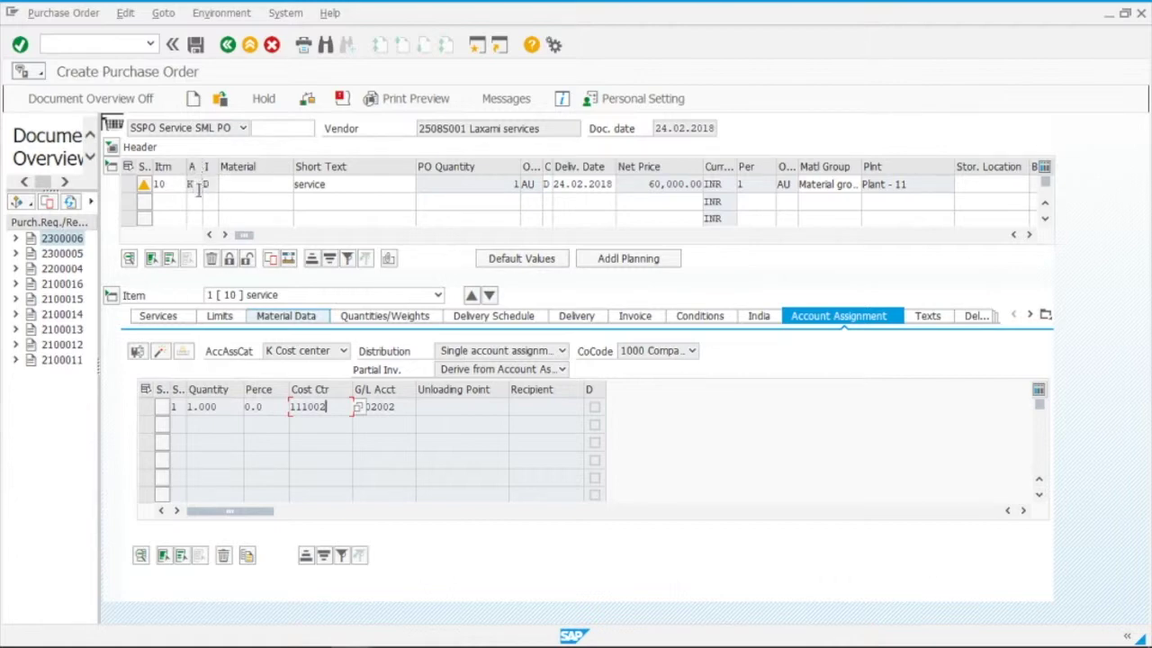
pyautogui.click(198, 184)
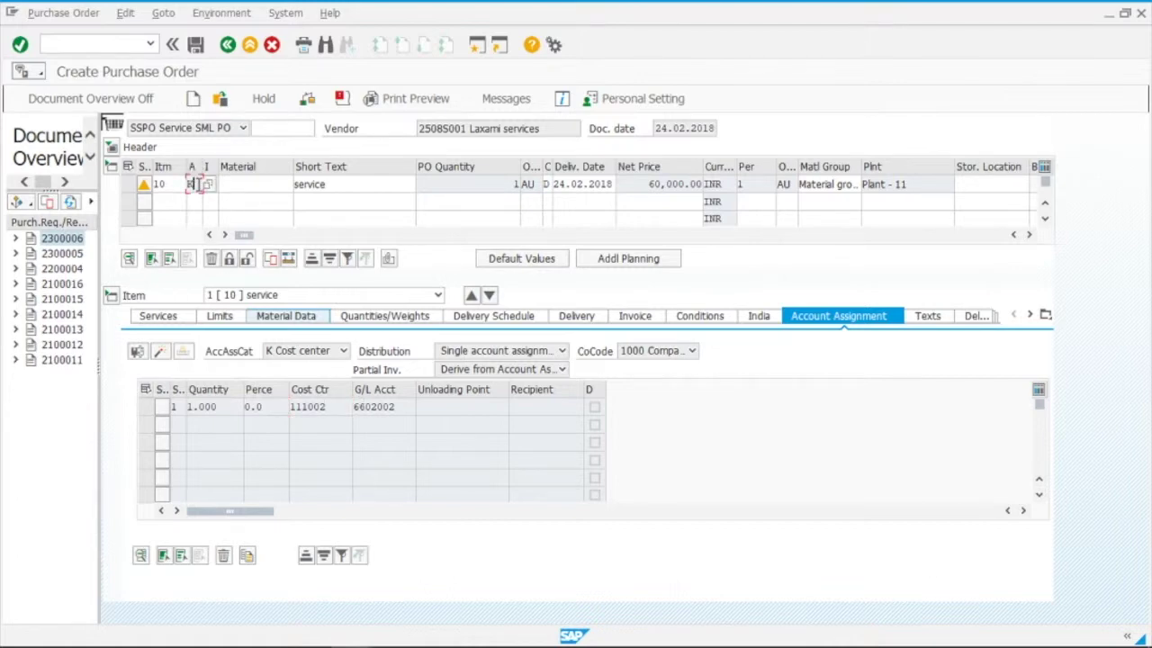
pyautogui.click(163, 321)
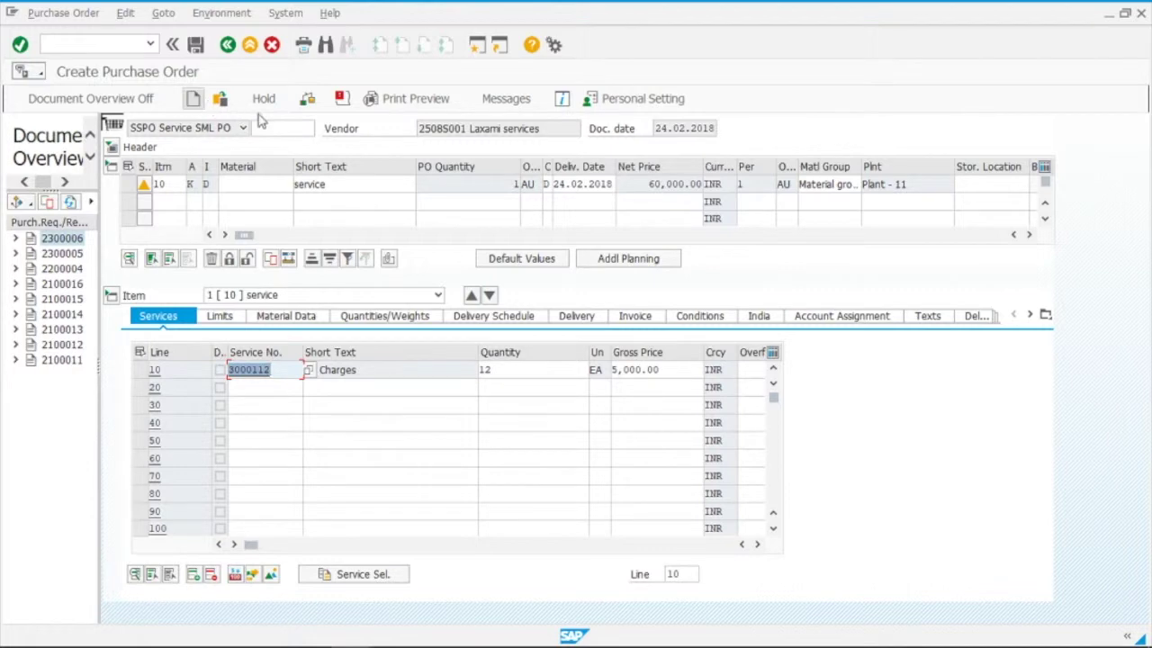
# Step: Check the purchase order for messages and save it despite the system messages
pyautogui.click(307, 100)
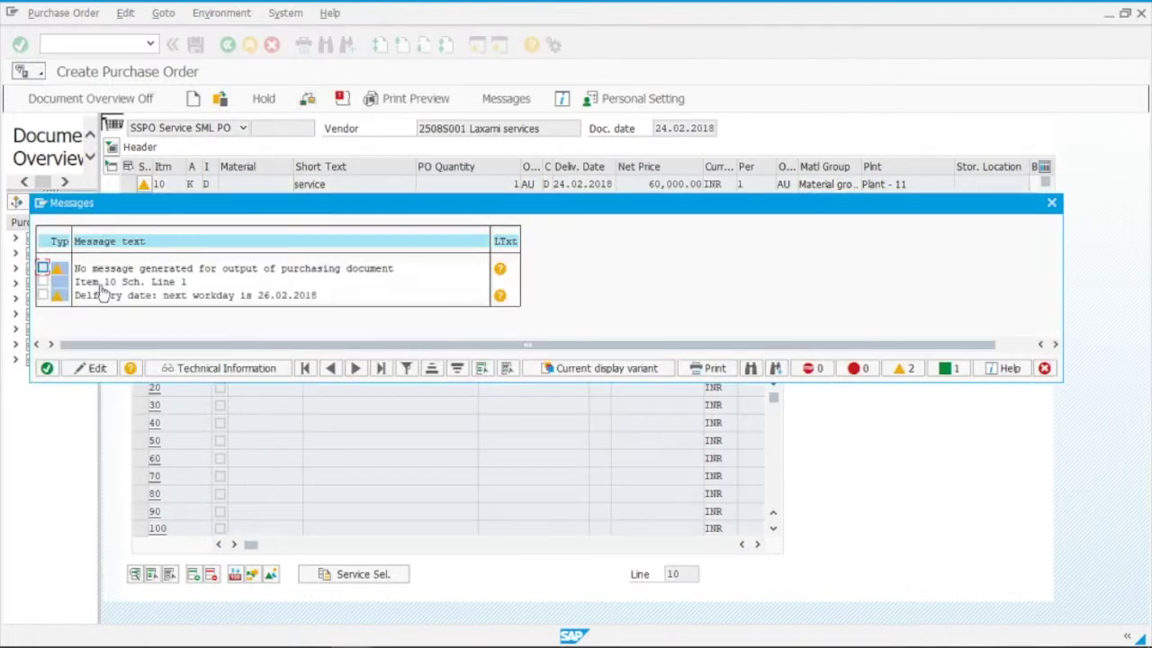
pyautogui.click(45, 368)
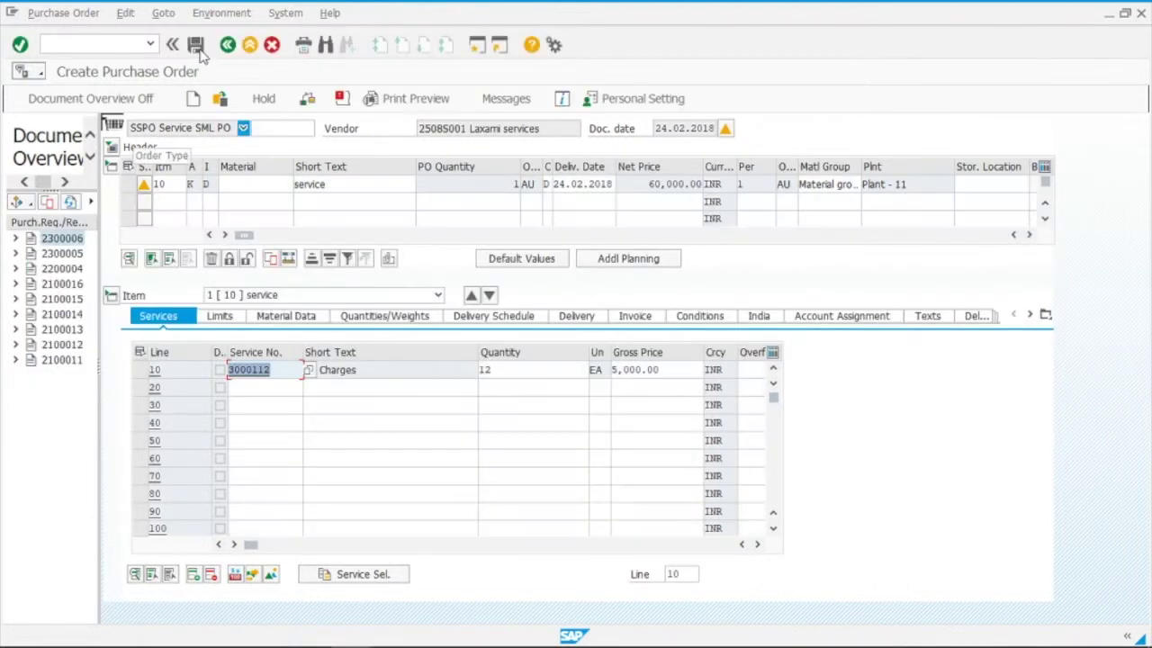
pyautogui.click(197, 45)
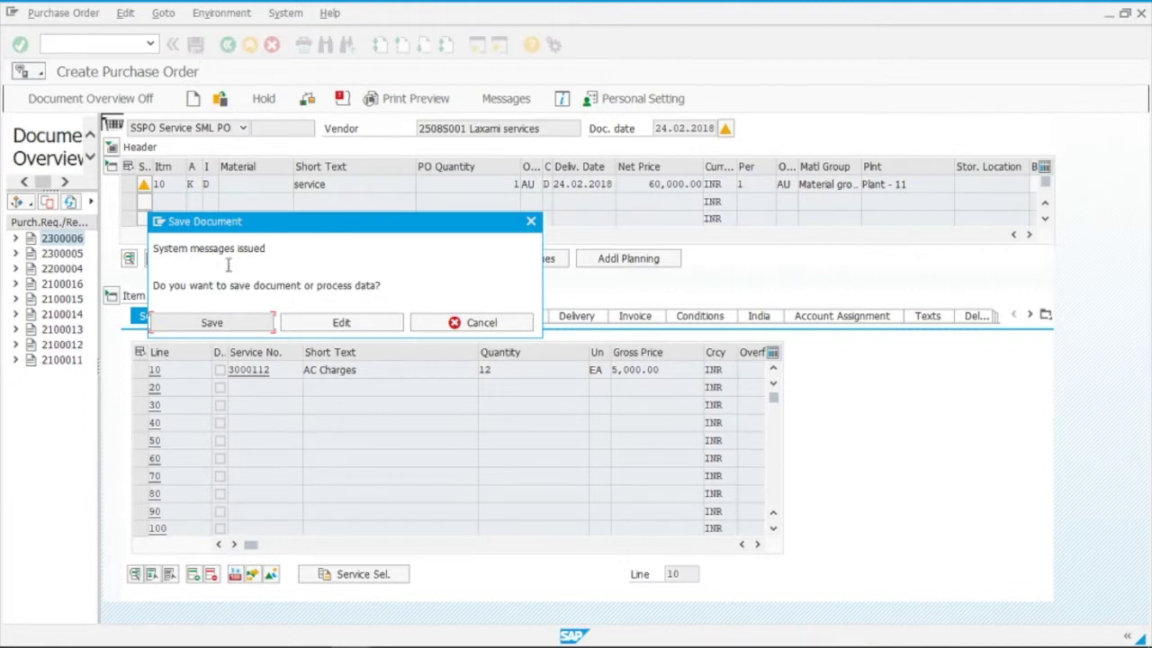
pyautogui.click(230, 322)
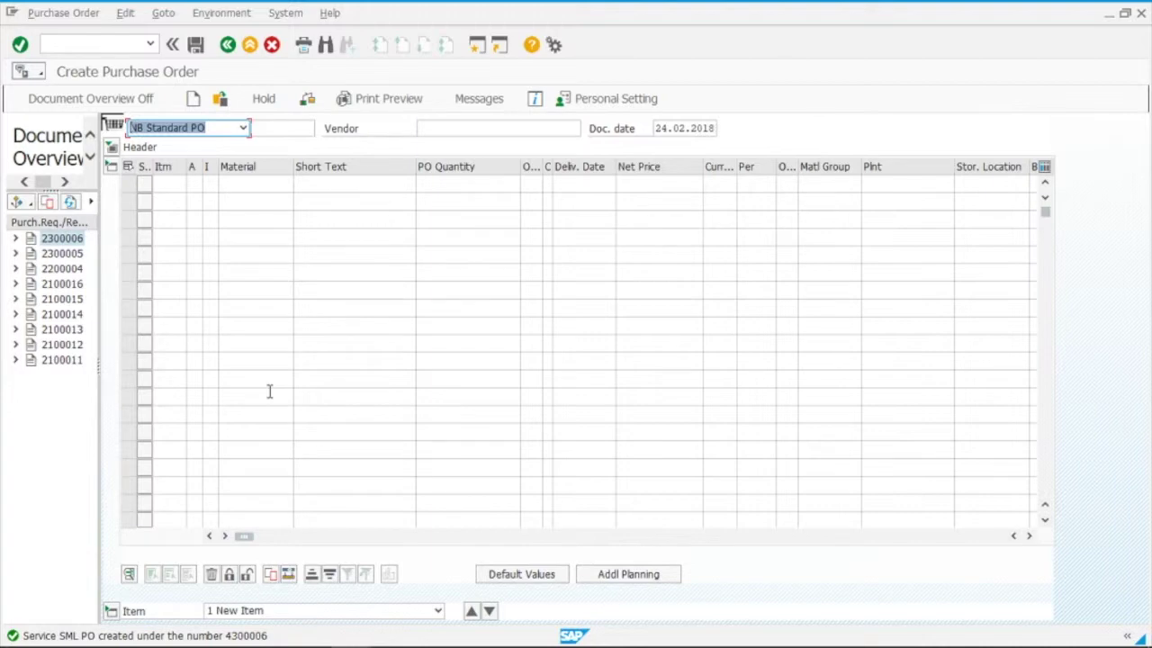
# Step: Open the service entry sheet transaction with /nml81n
pyautogui.click(93, 47)
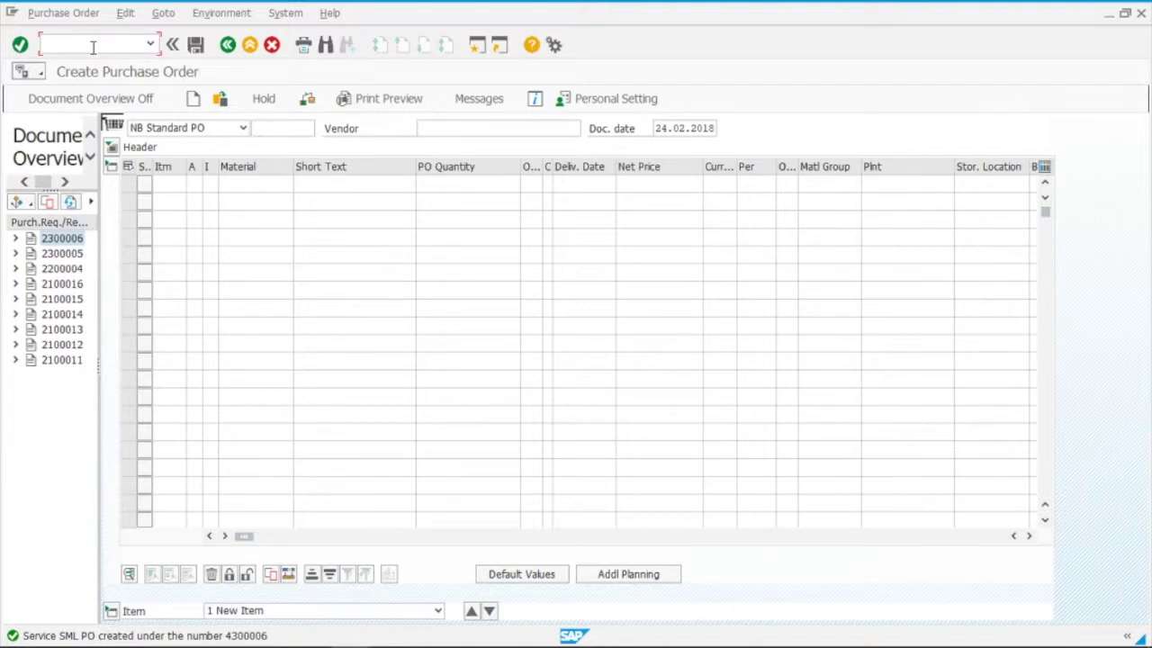
pyautogui.write('/nm')
pyautogui.write('81n')
pyautogui.press('Return')
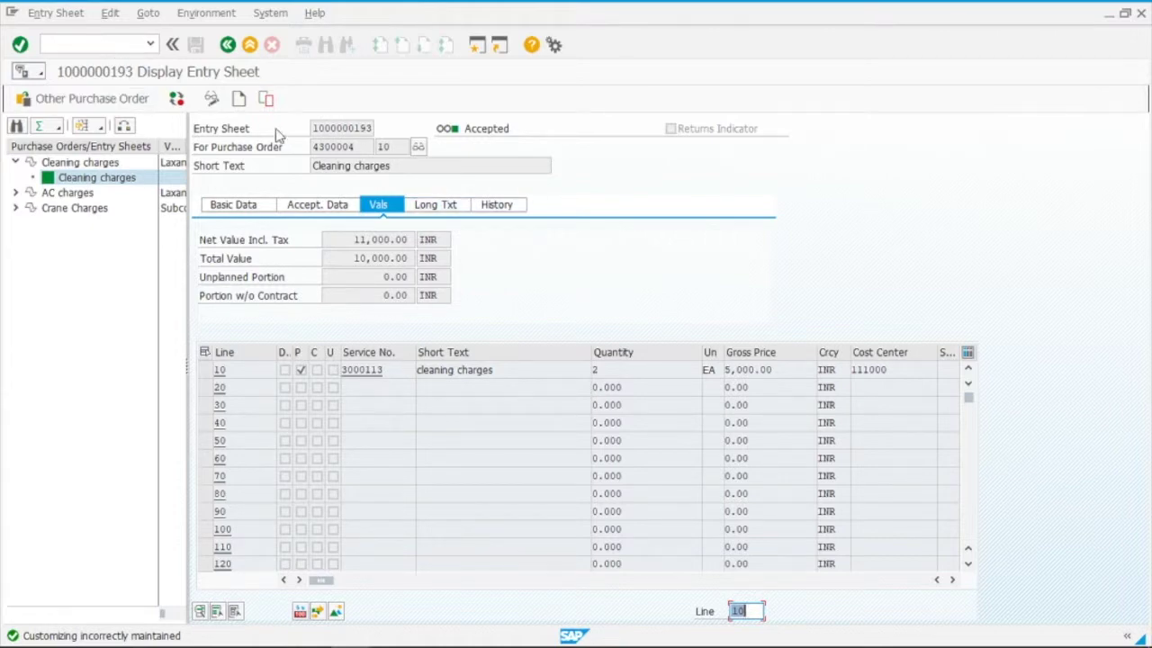
# Step: Load the newly created service purchase order, searching service orders by plant 1100, material group 01 and purchasing organization 1000
pyautogui.click(135, 107)
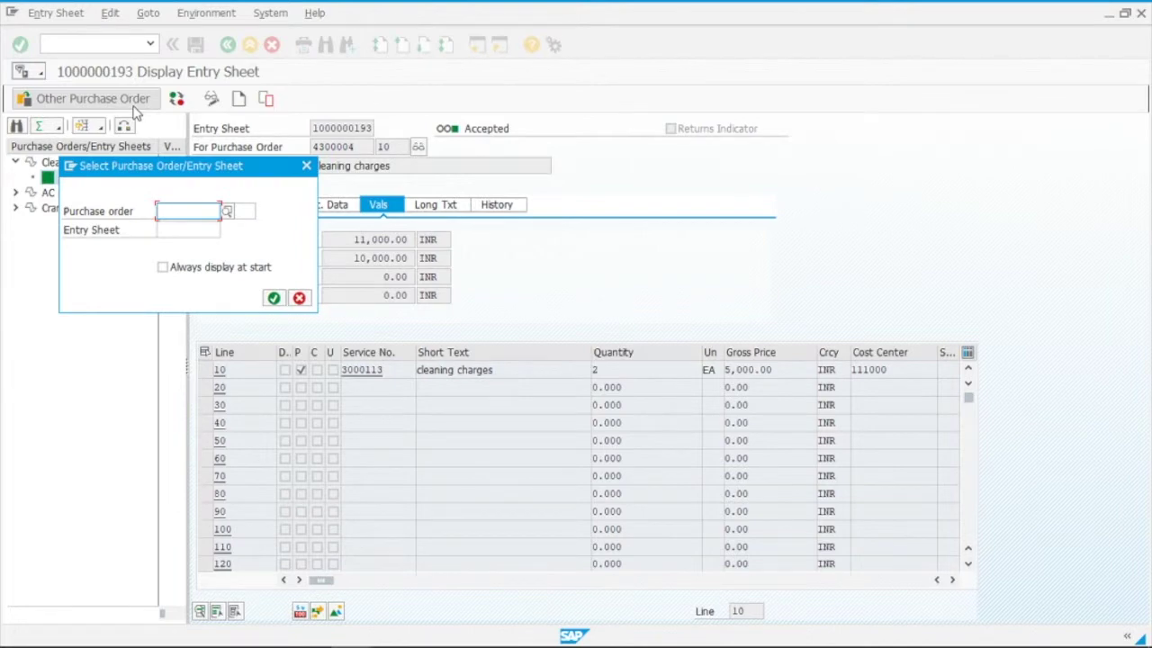
pyautogui.click(227, 211)
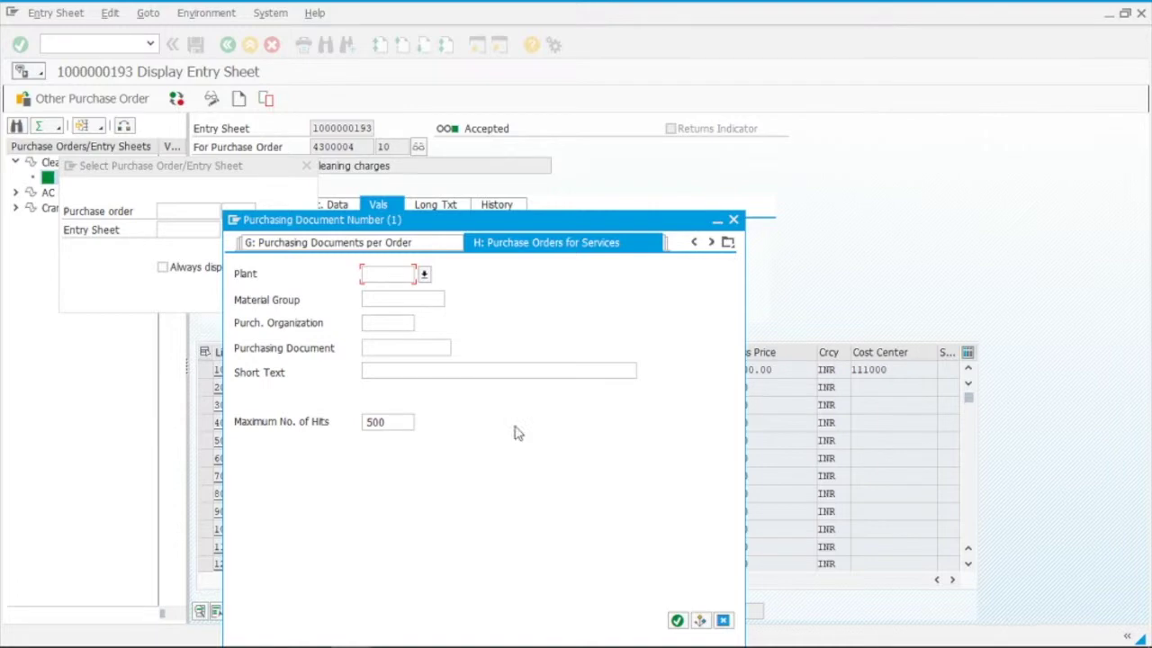
pyautogui.write('1100')
pyautogui.click(678, 620)
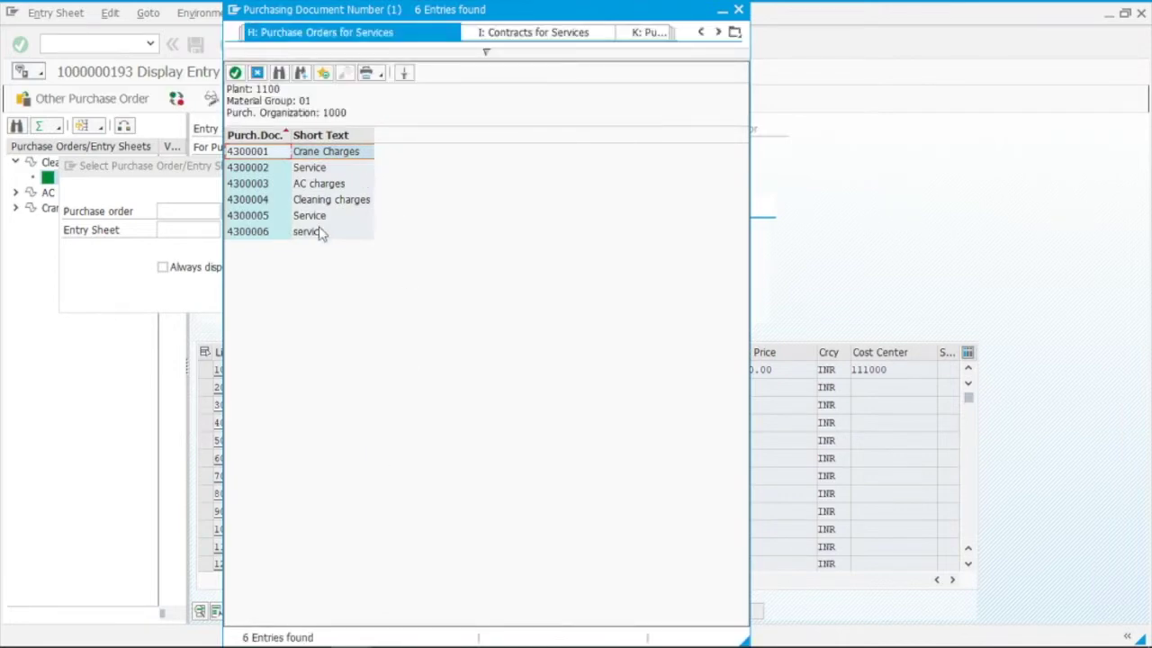
pyautogui.click(272, 236)
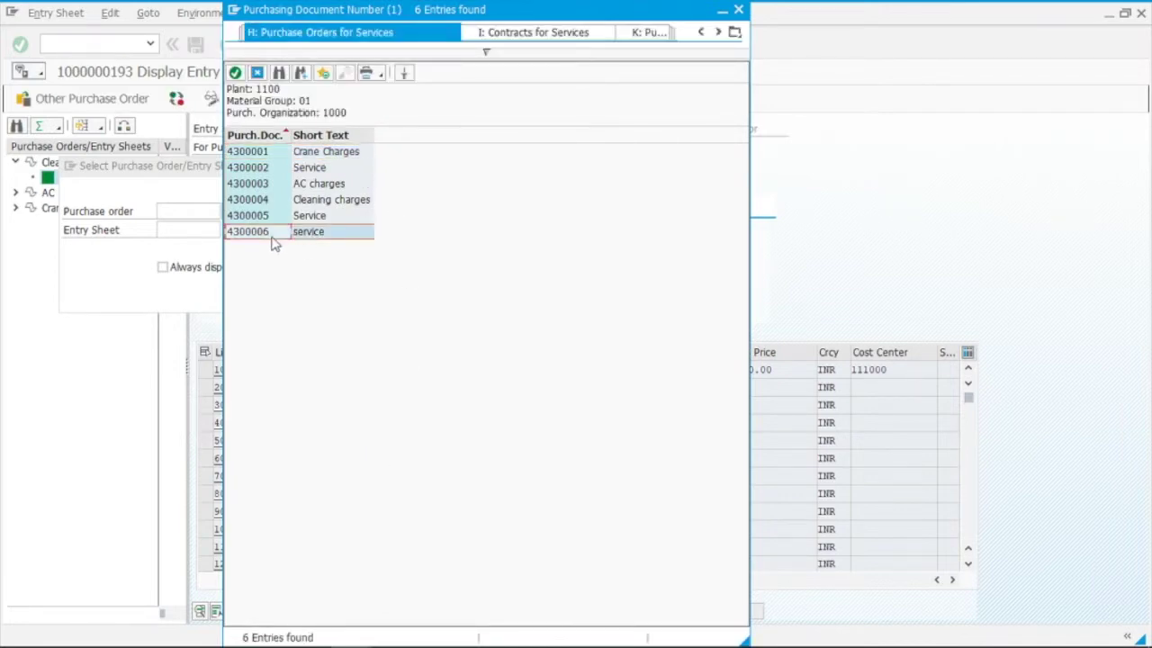
pyautogui.doubleClick(274, 236)
pyautogui.click(274, 298)
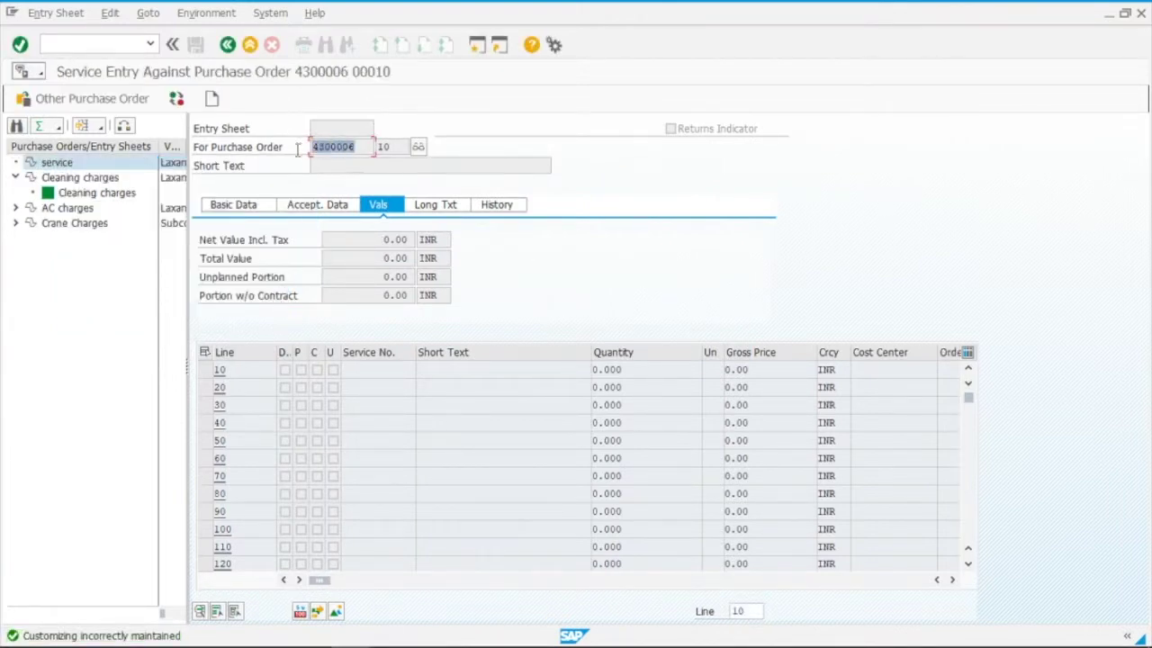
# Step: Create a new entry sheet for the loaded purchase order with the short text Services
pyautogui.click(356, 147)
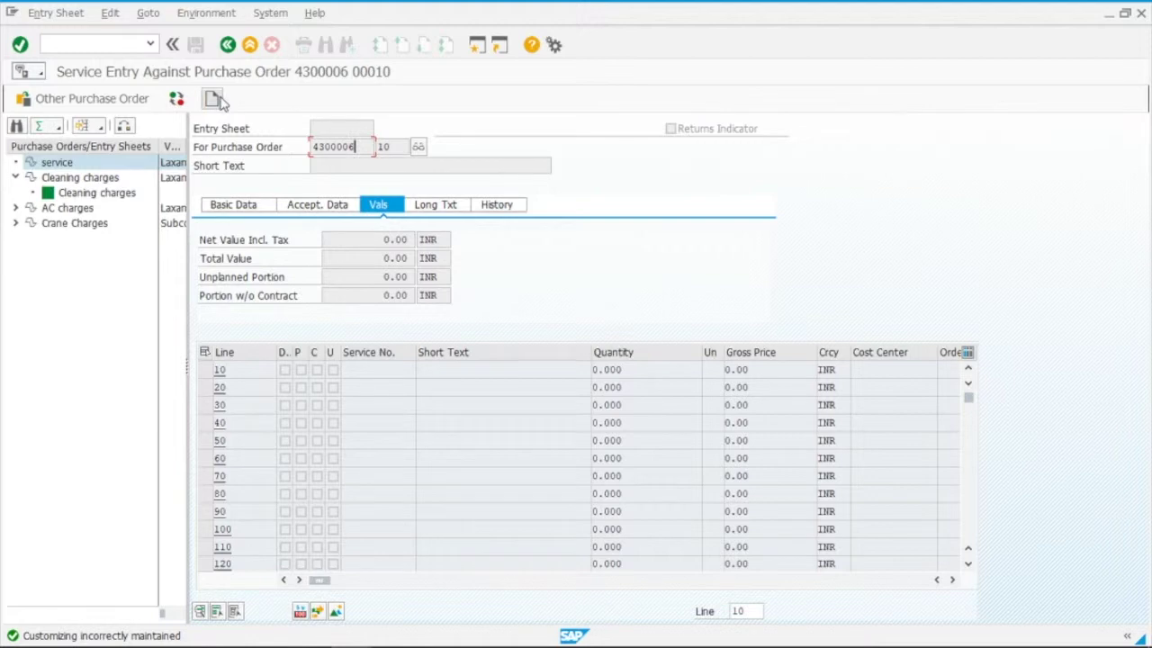
pyautogui.click(213, 99)
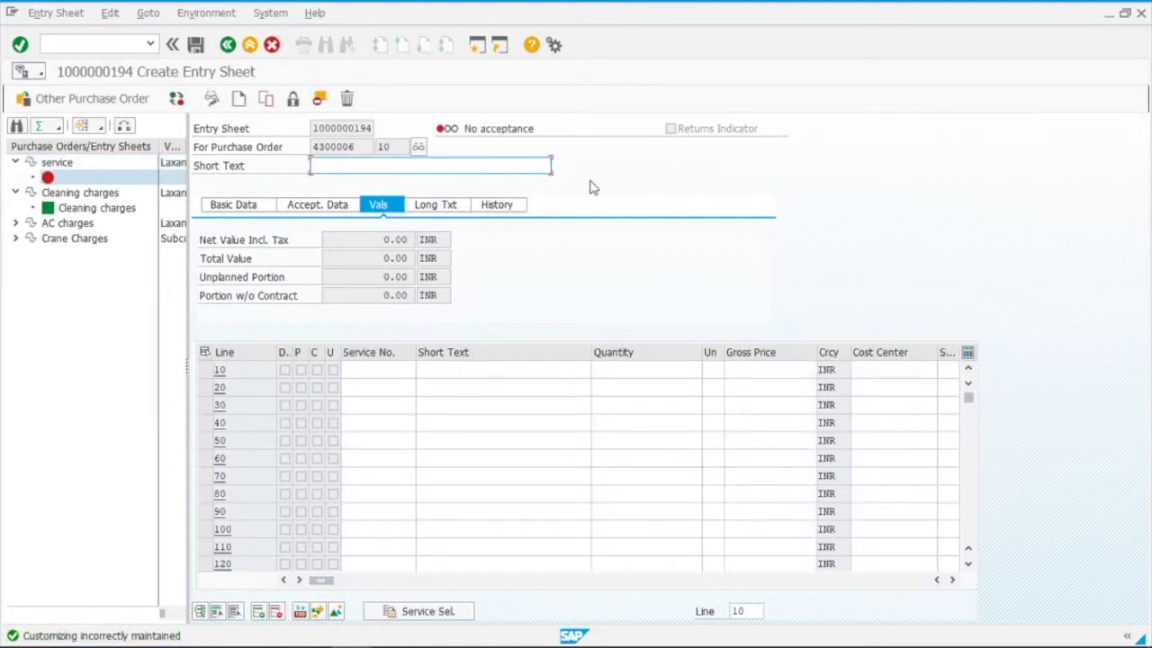
pyautogui.write('Services')
pyautogui.press('Return')
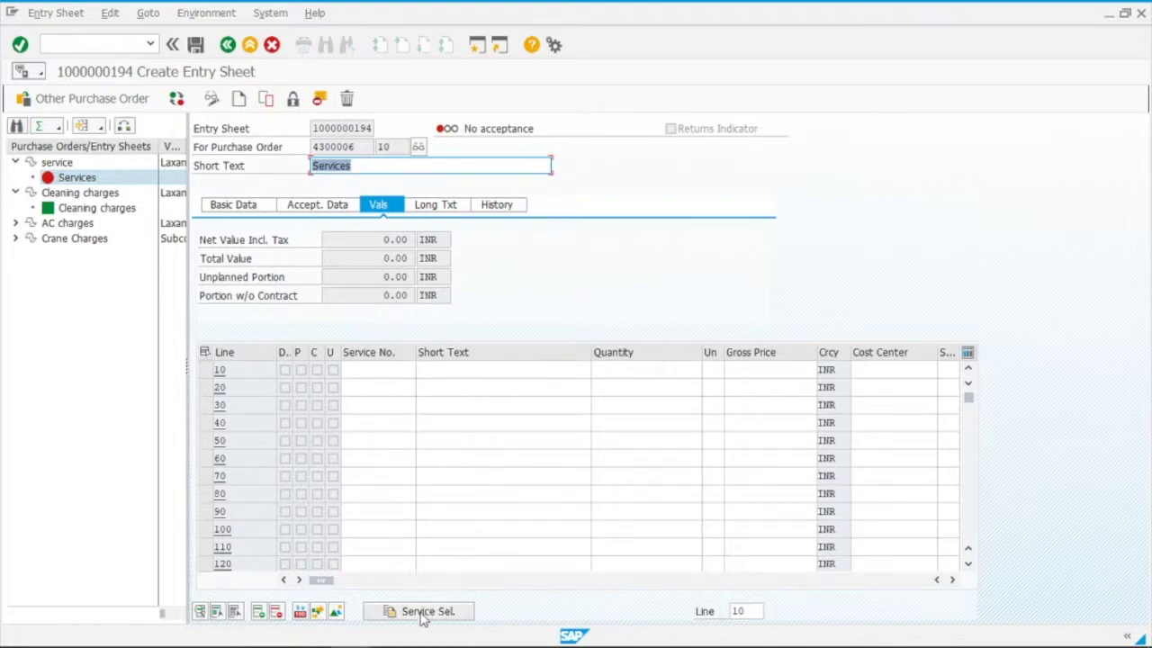
# Step: Adopt the AC Charges service line from the purchase order into the entry sheet
pyautogui.click(449, 621)
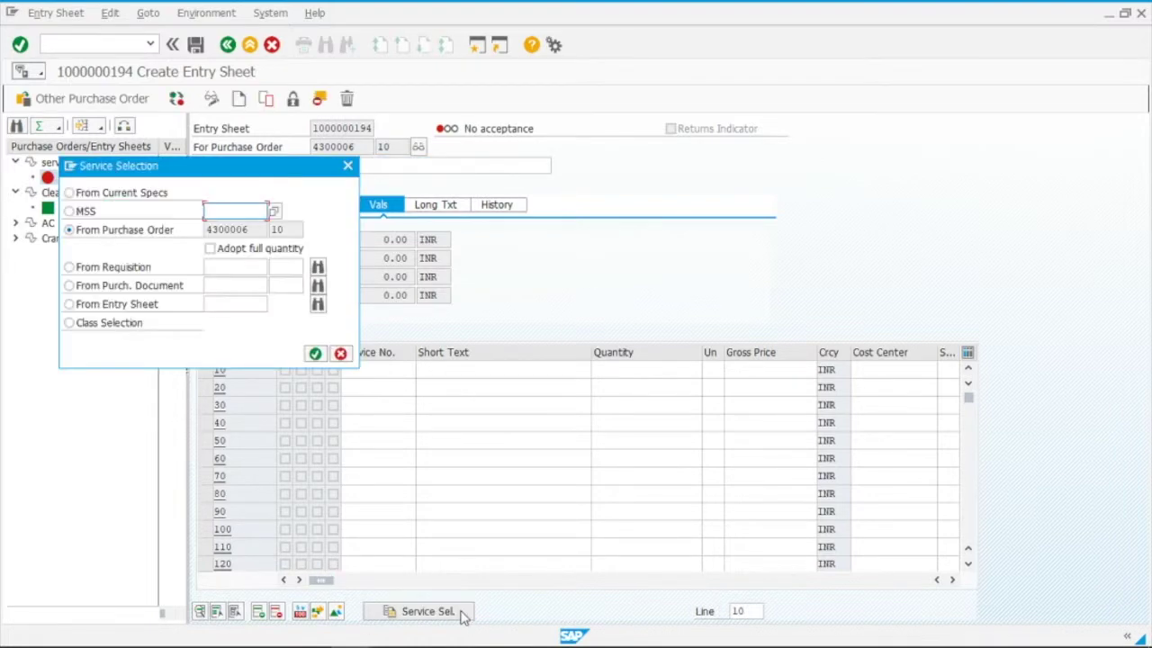
pyautogui.click(316, 353)
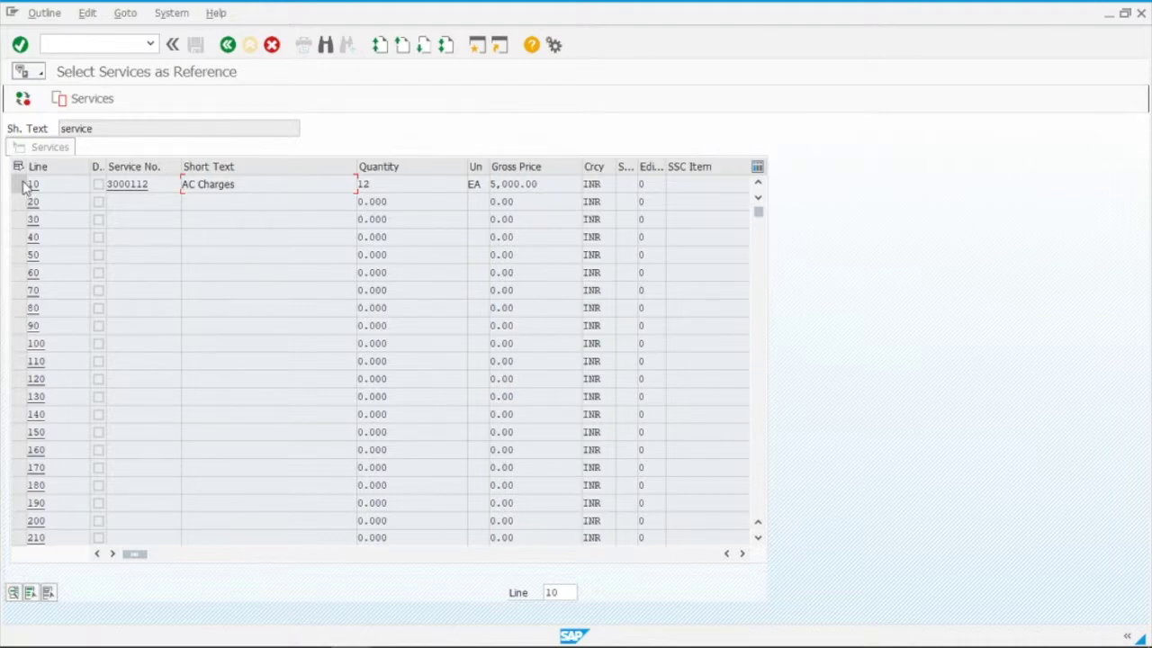
pyautogui.click(18, 183)
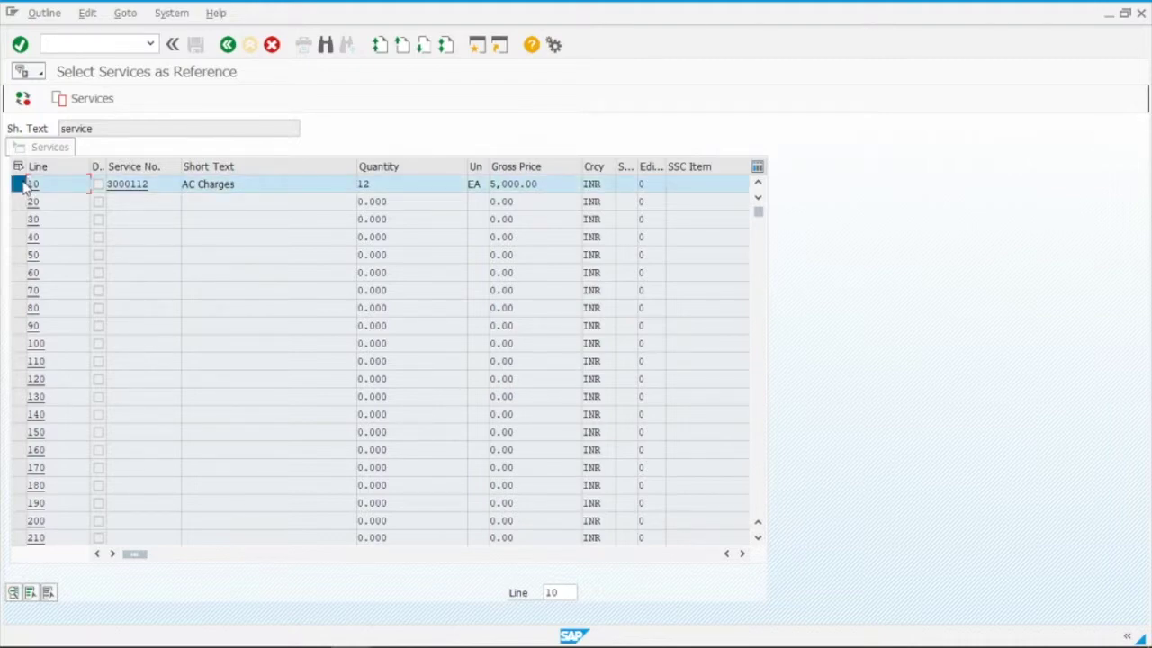
pyautogui.click(83, 101)
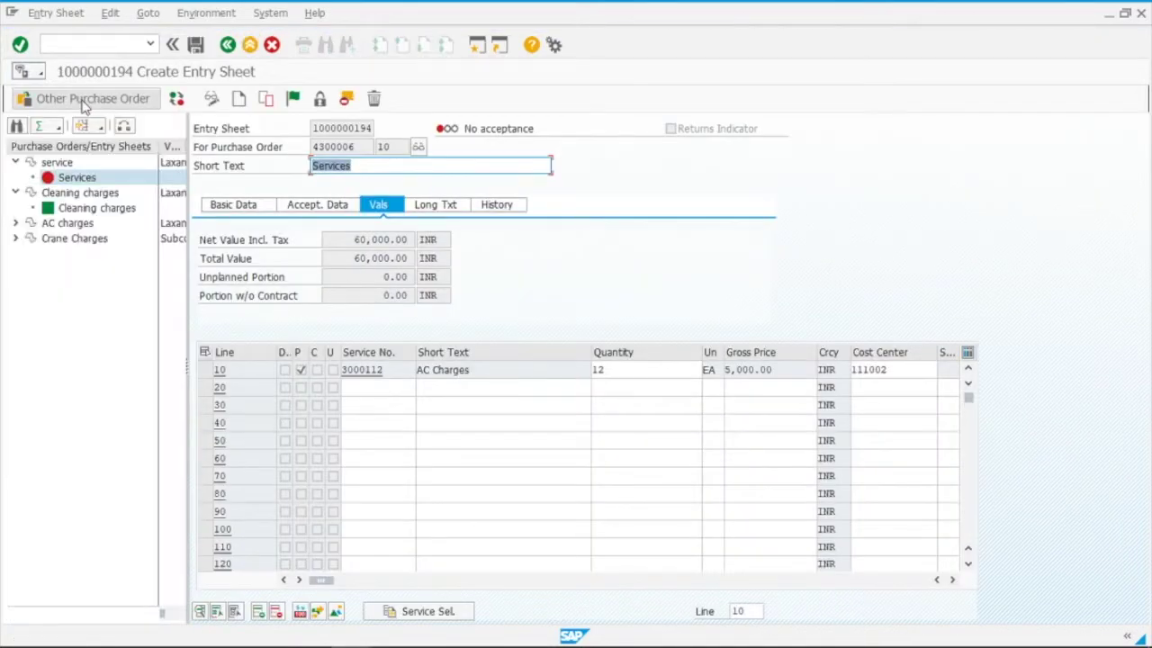
# Step: Set the AC Charges line's quantity to 2 in the entry sheet
pyautogui.click(632, 371)
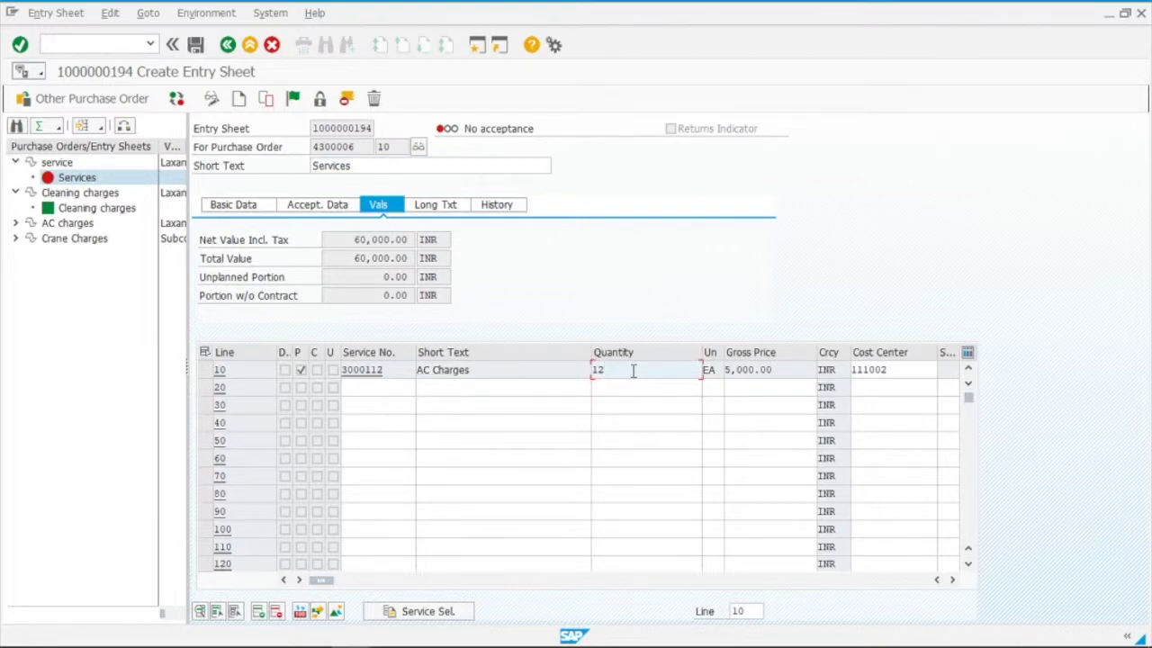
pyautogui.press('BackSpace')
pyautogui.press('BackSpace')
pyautogui.write('2')
pyautogui.press('Return')
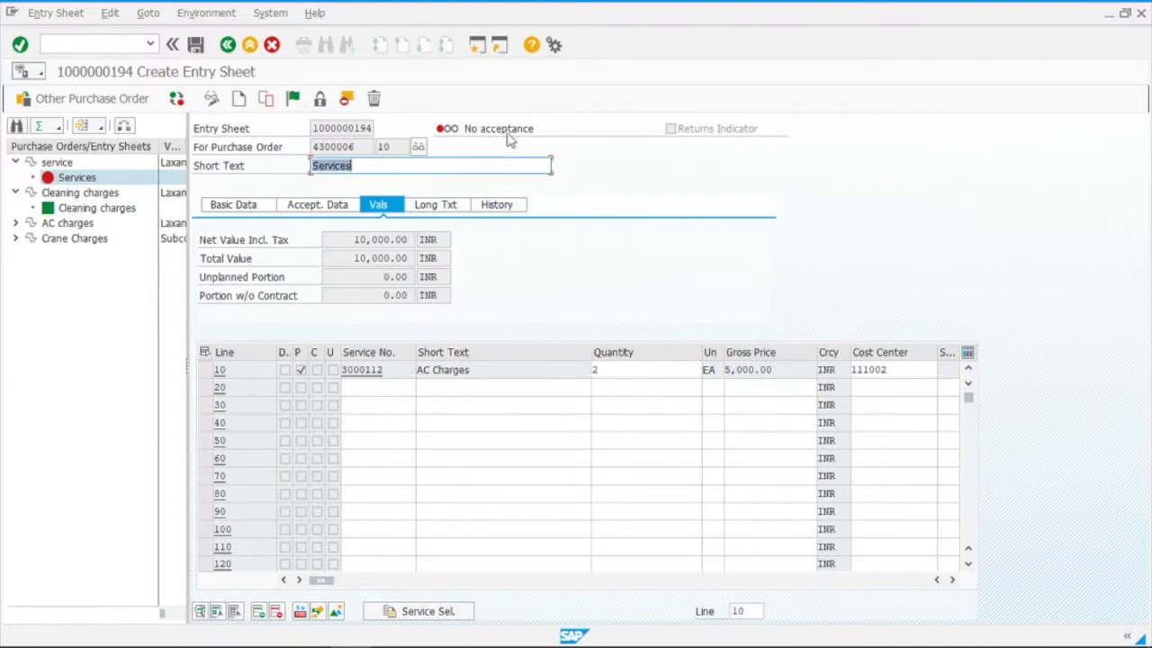
# Step: Accept the service entry sheet and save it
pyautogui.click(446, 129)
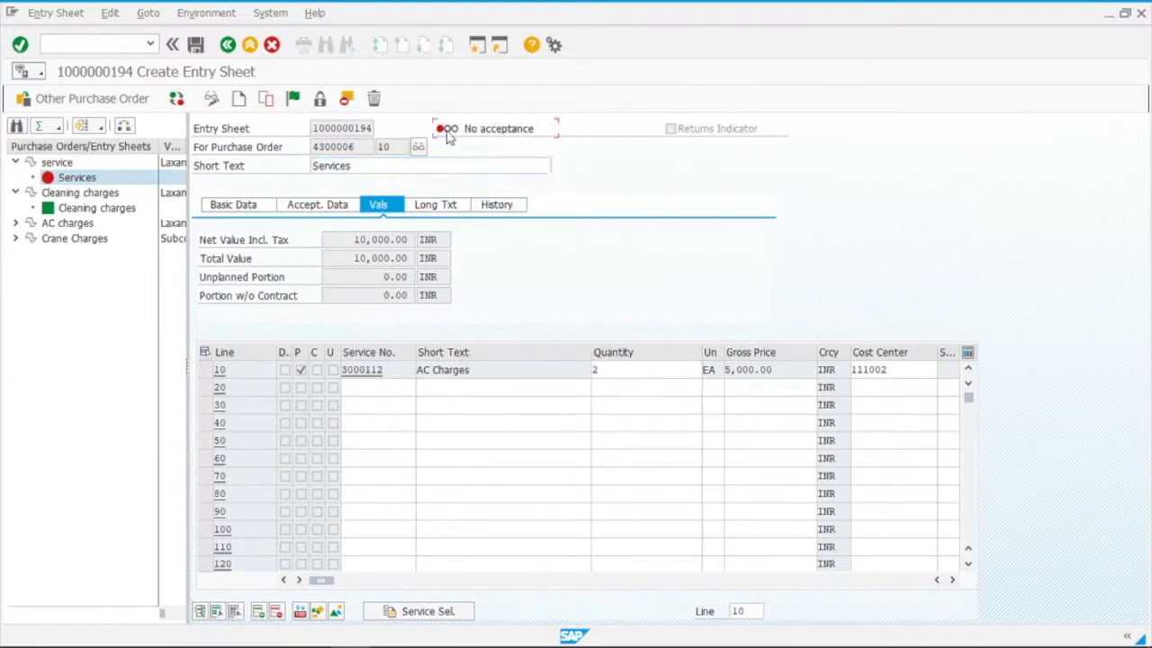
pyautogui.click(293, 101)
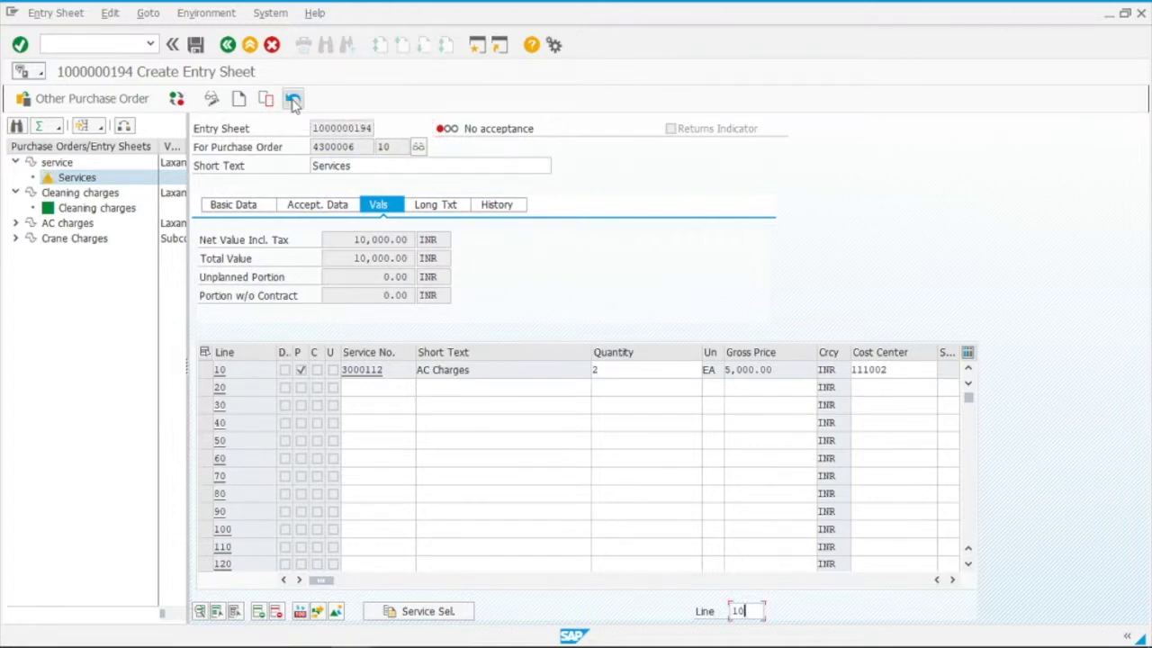
pyautogui.click(447, 128)
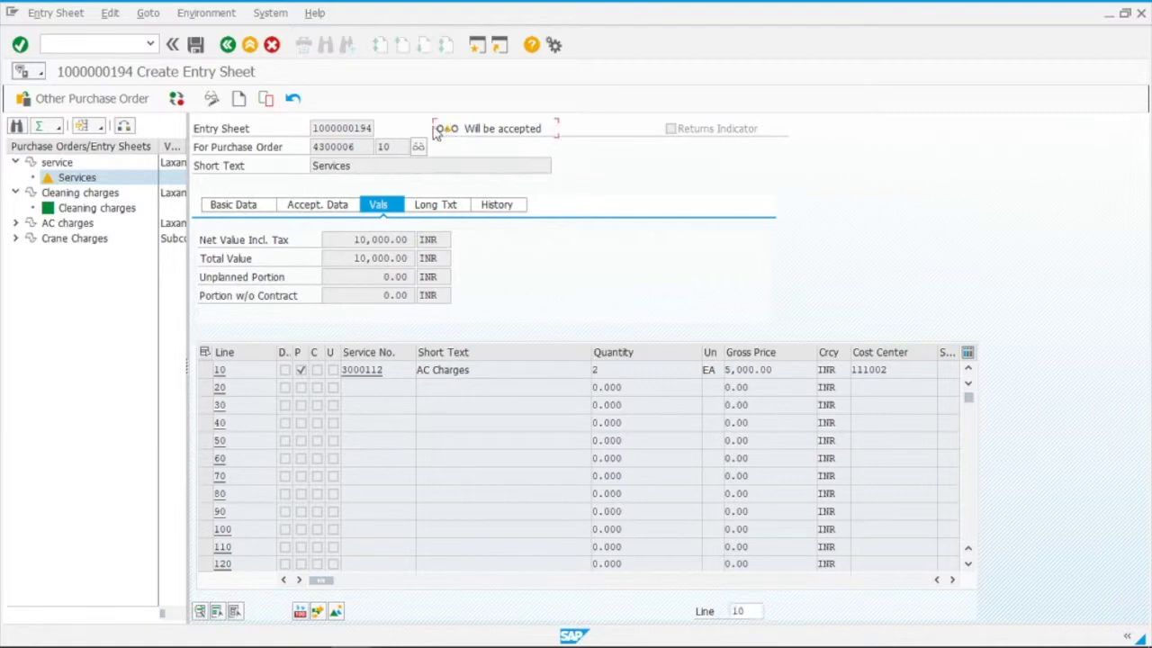
pyautogui.click(203, 52)
pyautogui.click(225, 360)
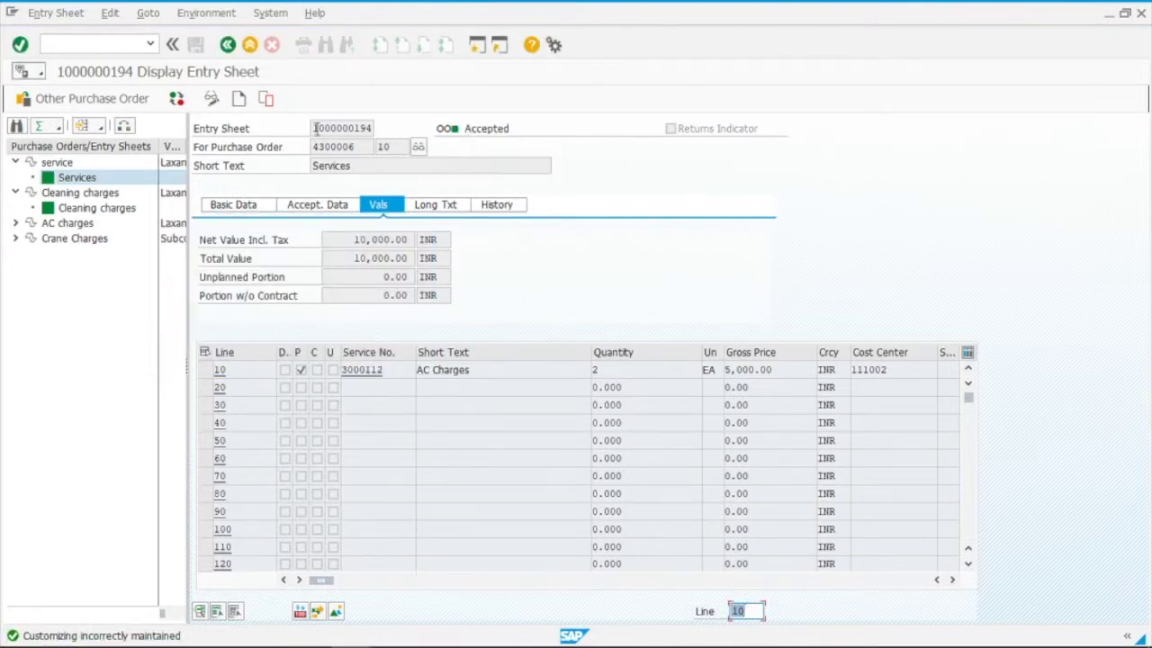
# Step: Display the service purchase order with transaction ME23N and show its item's purchase order history
pyautogui.click(106, 43)
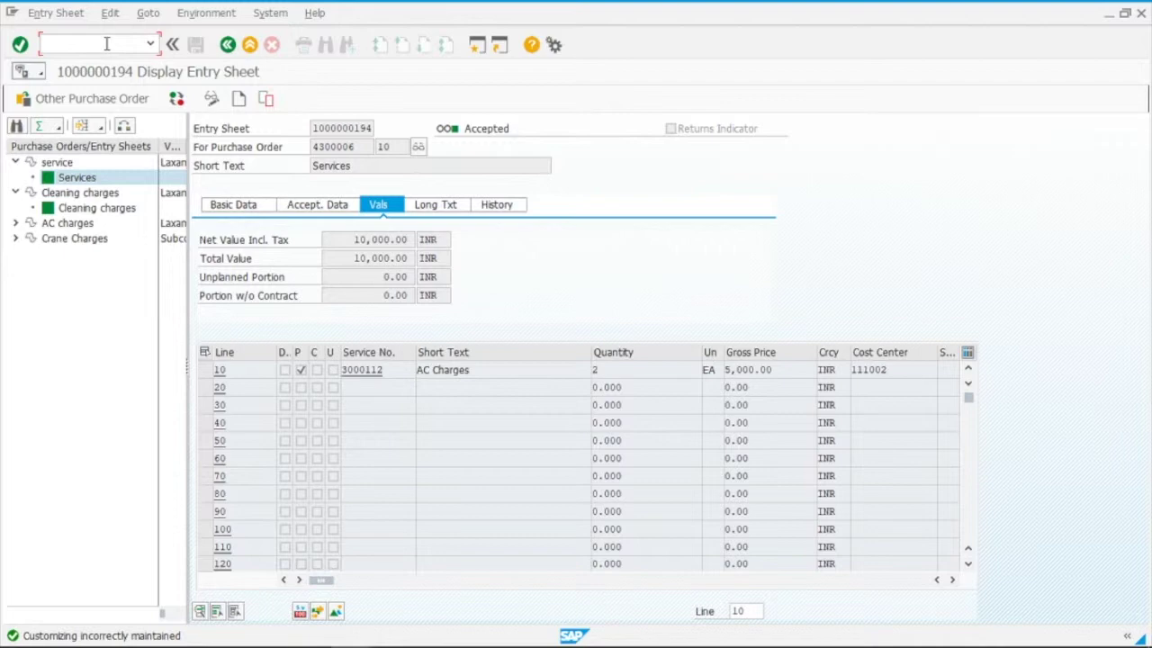
pyautogui.write('/nme23n')
pyautogui.press('Return')
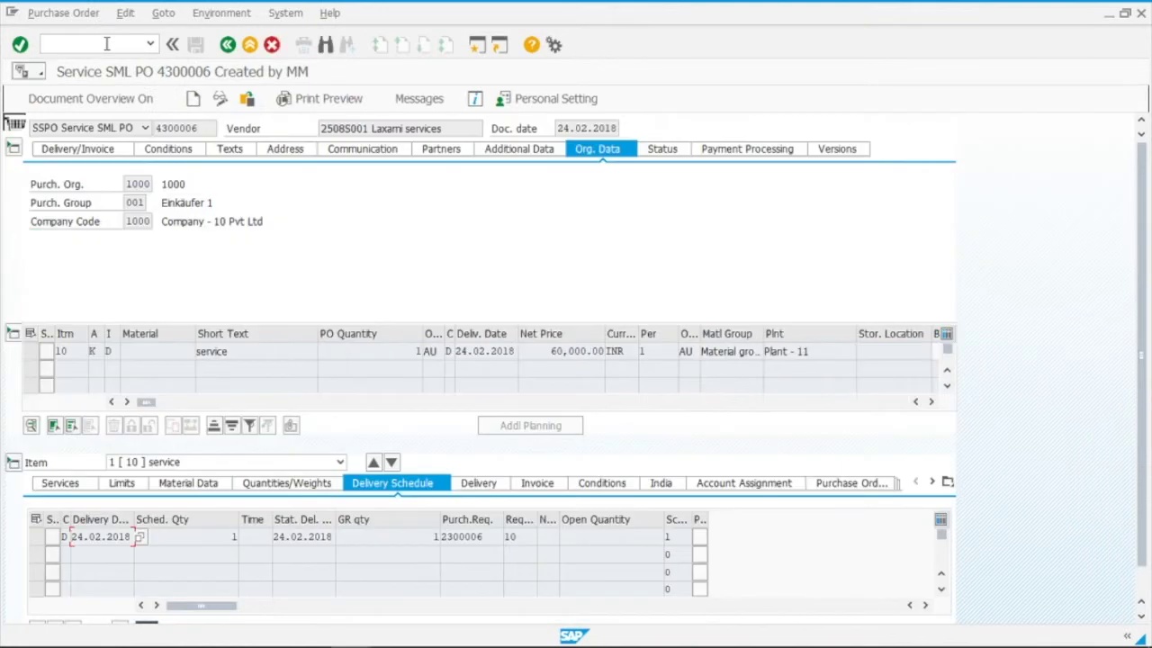
pyautogui.click(200, 127)
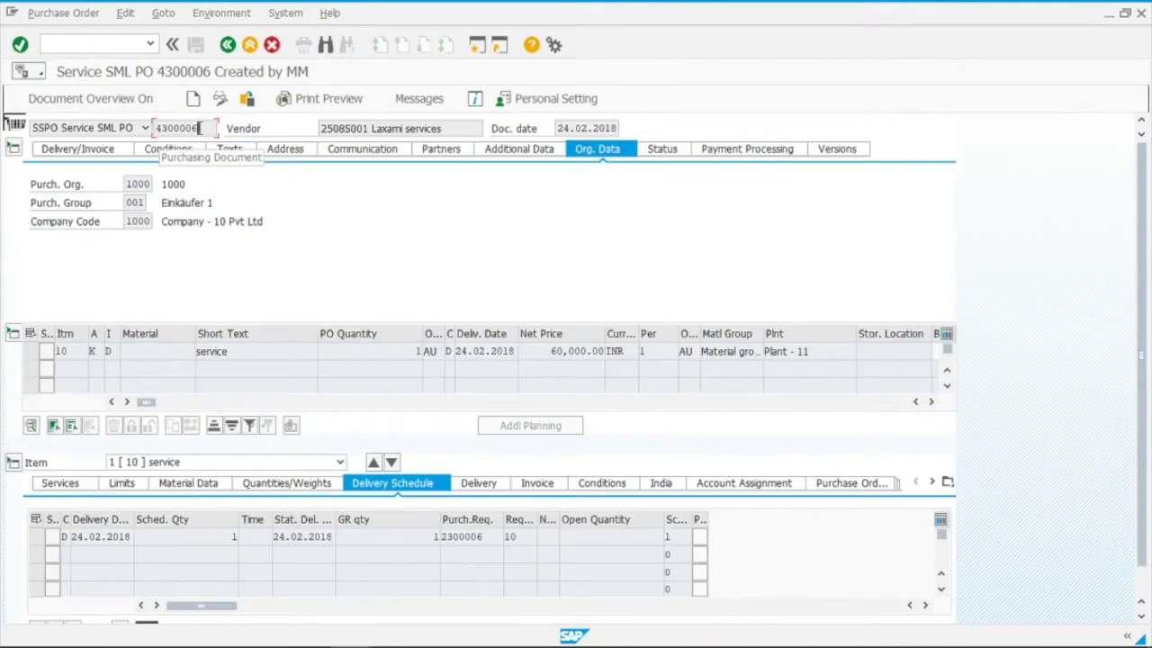
pyautogui.click(947, 481)
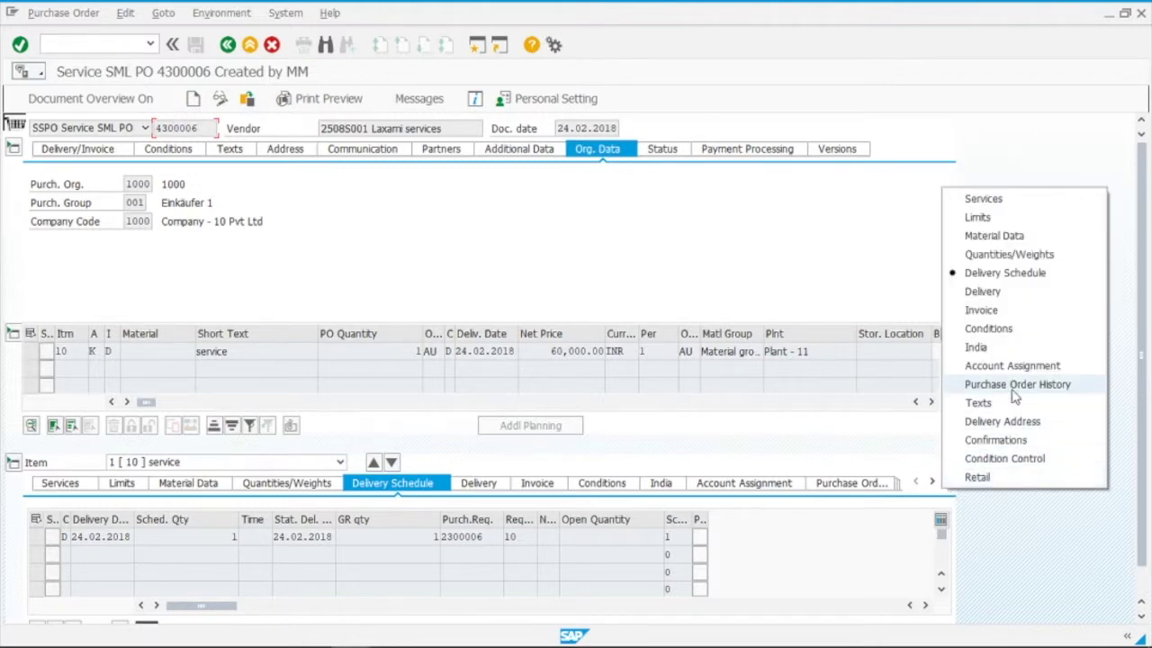
pyautogui.click(1059, 390)
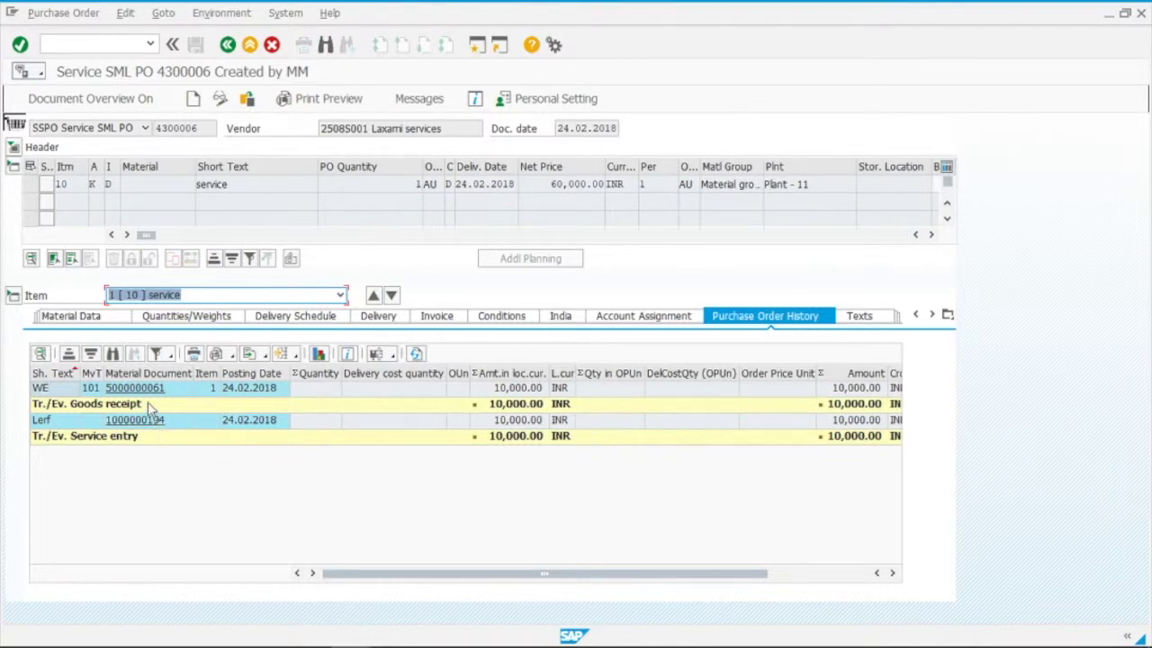
# Step: Open the goods receipt's material document from the purchase order history and display its accounting document
pyautogui.click(92, 387)
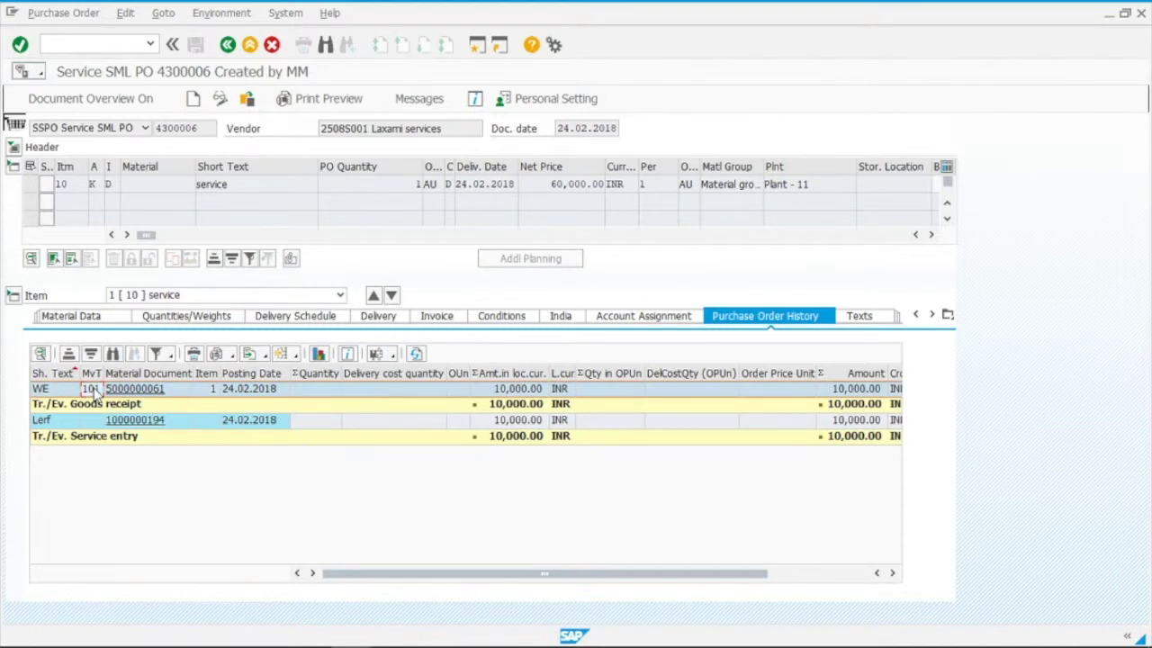
pyautogui.click(141, 392)
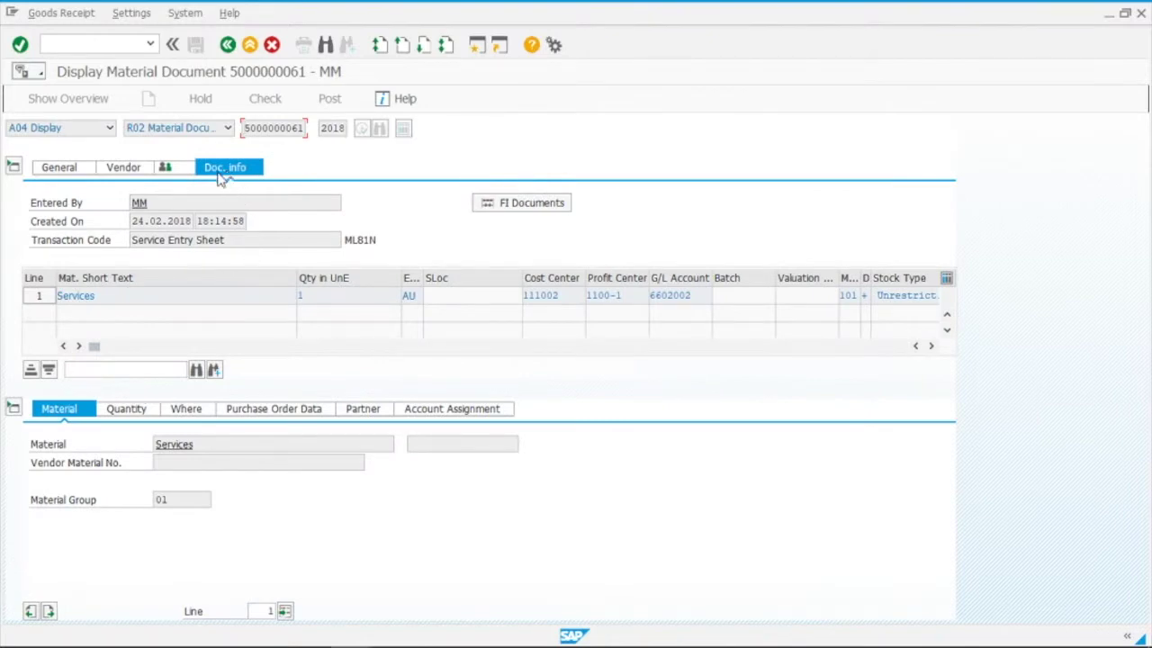
pyautogui.click(556, 207)
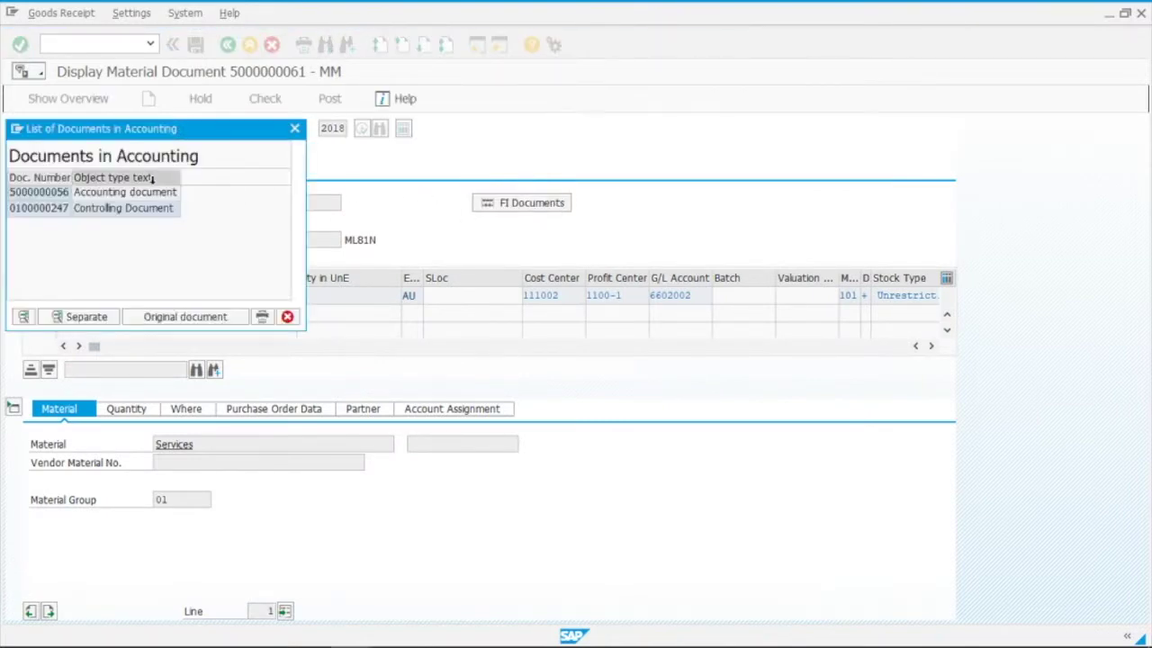
pyautogui.doubleClick(130, 193)
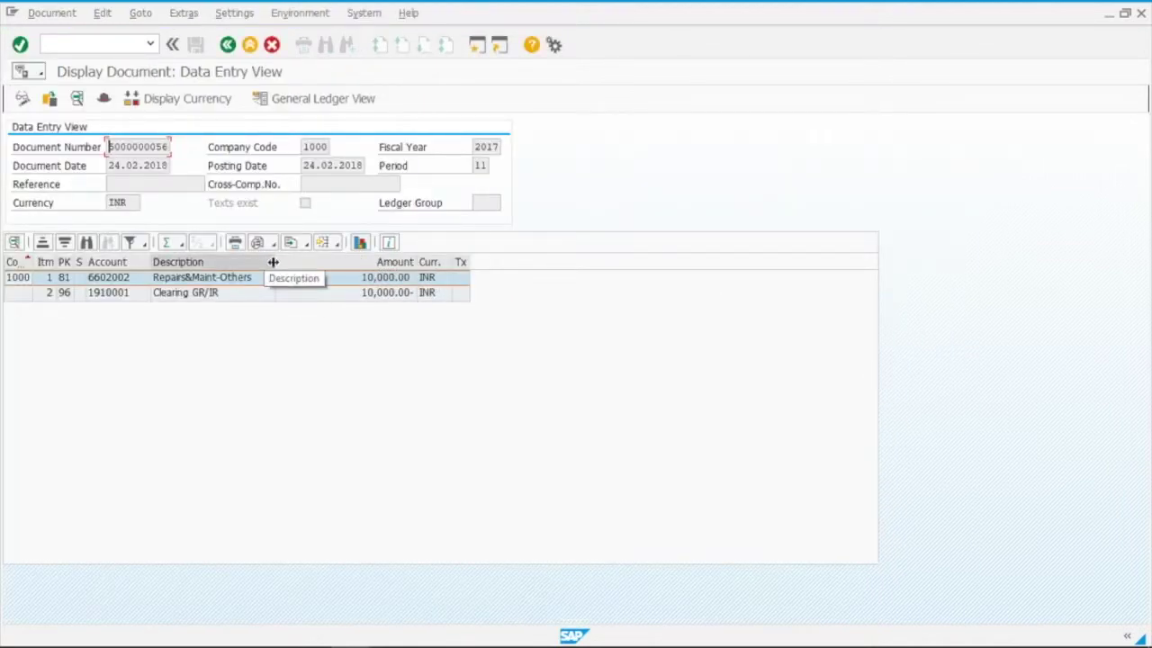
# Step: Examine the accounts and amounts of the Repairs&Maint-Others and Clearing GR/IR lines, widening the Description column, and return to the purchase order history
pyautogui.moveTo(276, 258); pyautogui.dragTo(309, 261)
pyautogui.click(267, 297)
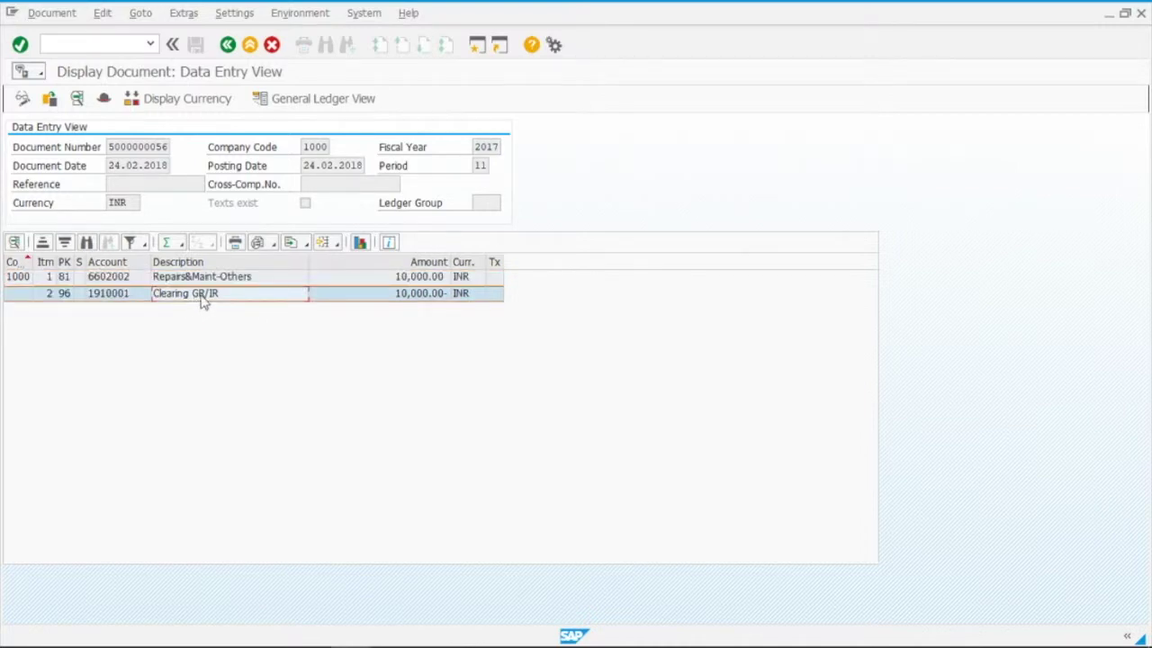
pyautogui.click(441, 297)
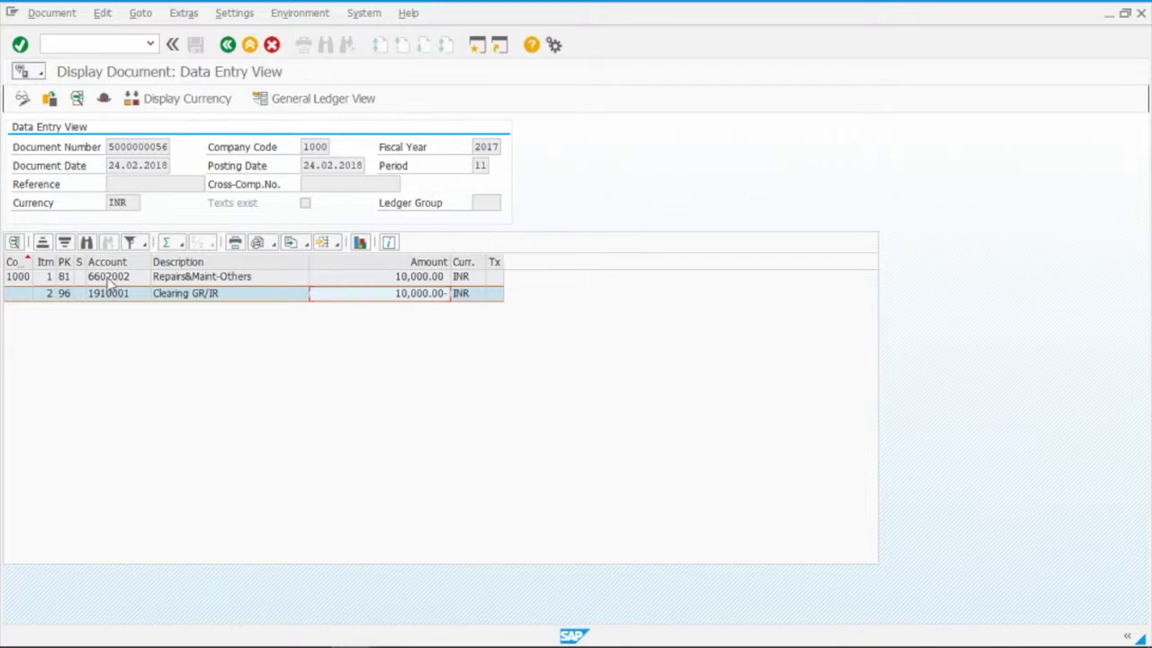
pyautogui.click(191, 277)
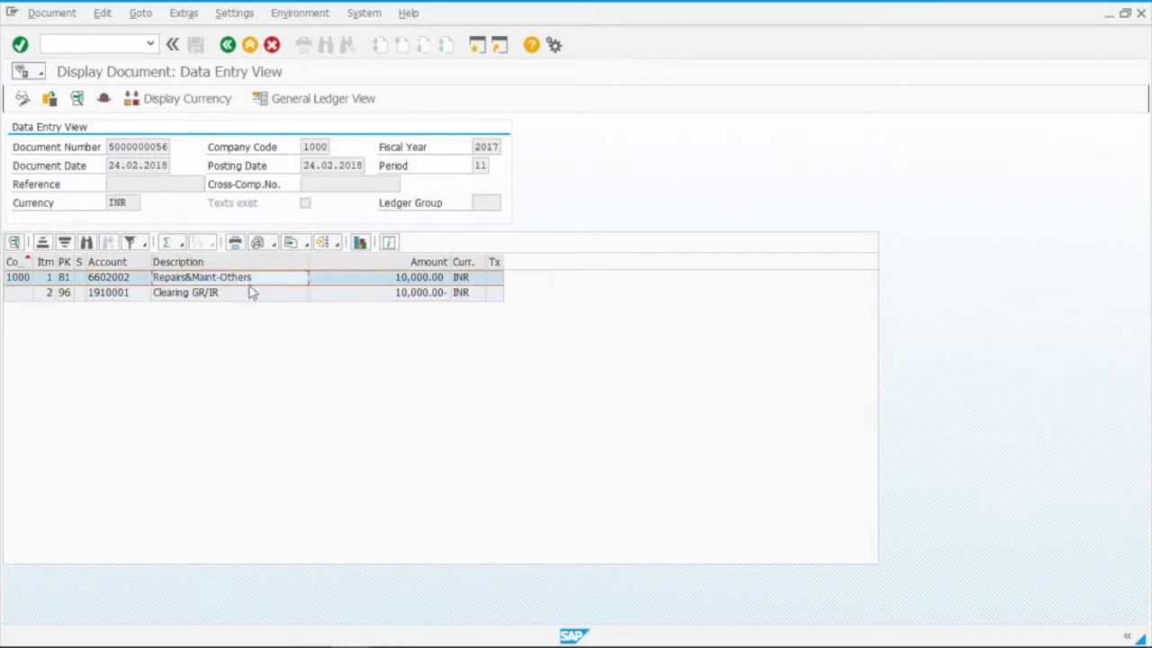
pyautogui.click(396, 284)
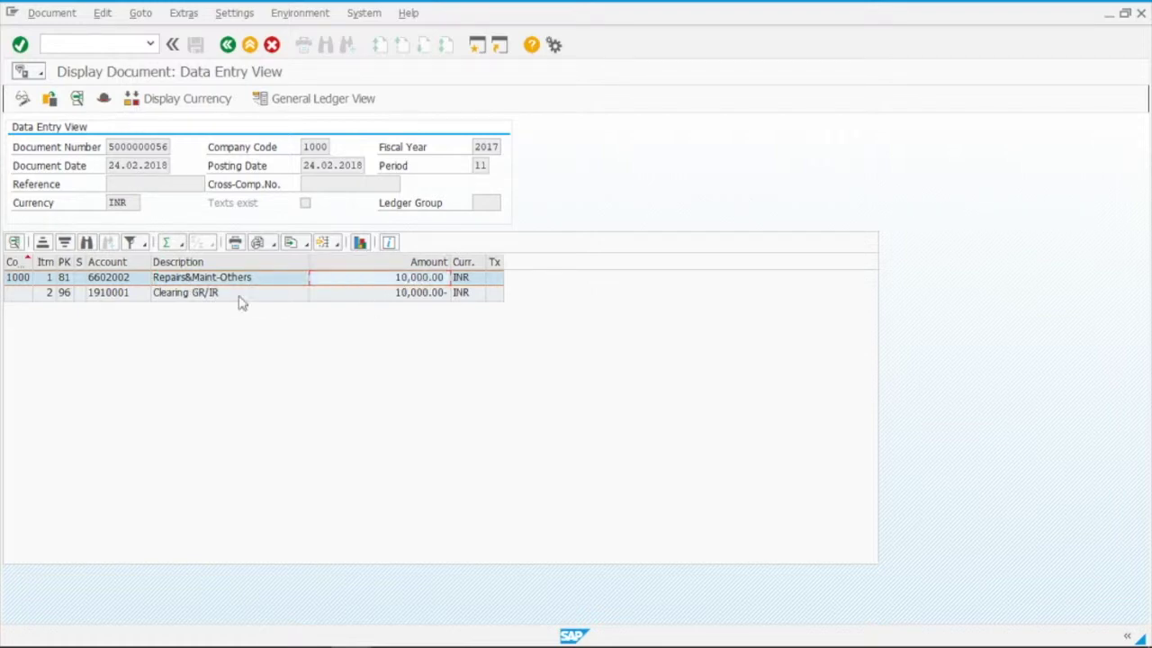
pyautogui.click(201, 296)
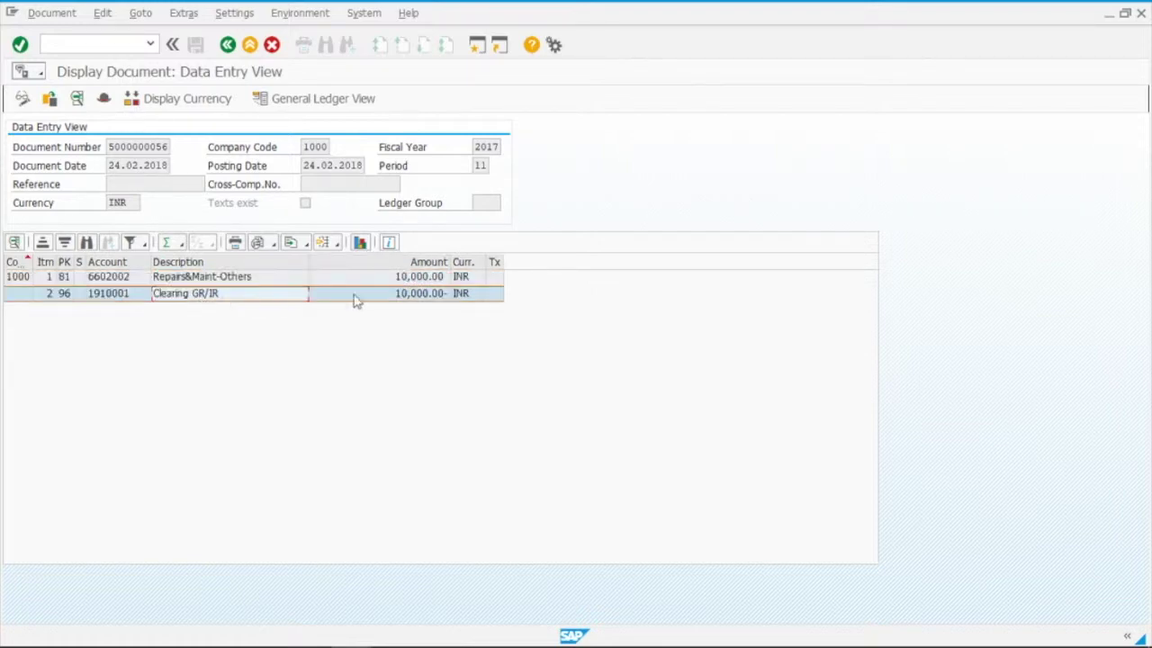
pyautogui.click(410, 299)
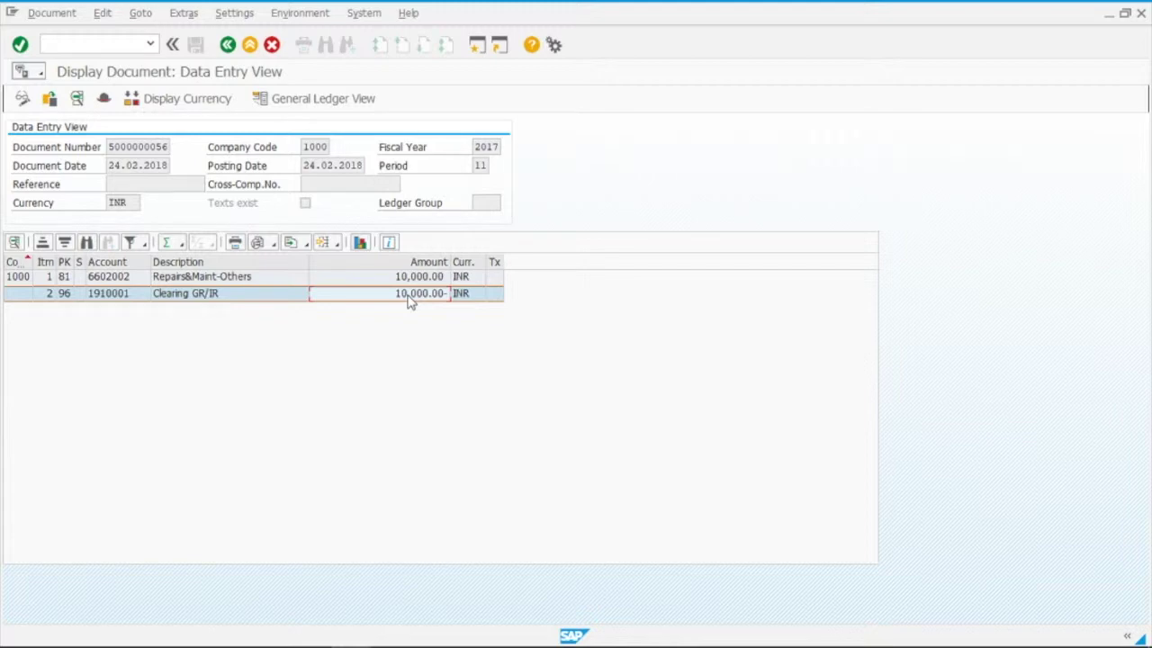
pyautogui.click(229, 45)
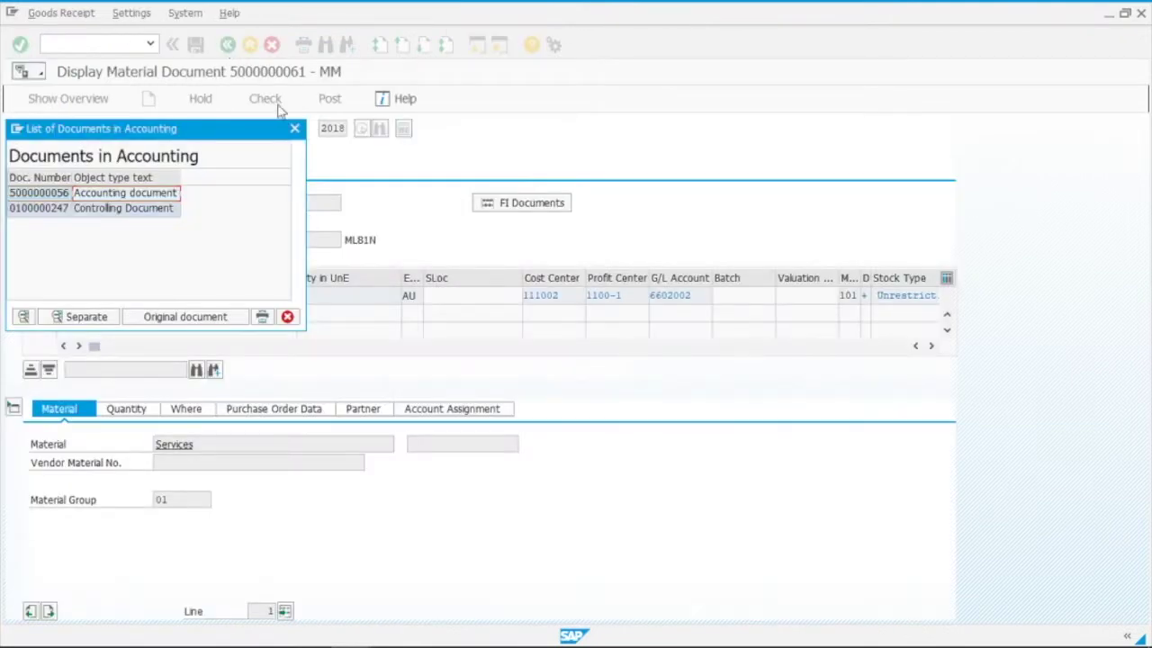
pyautogui.click(229, 45)
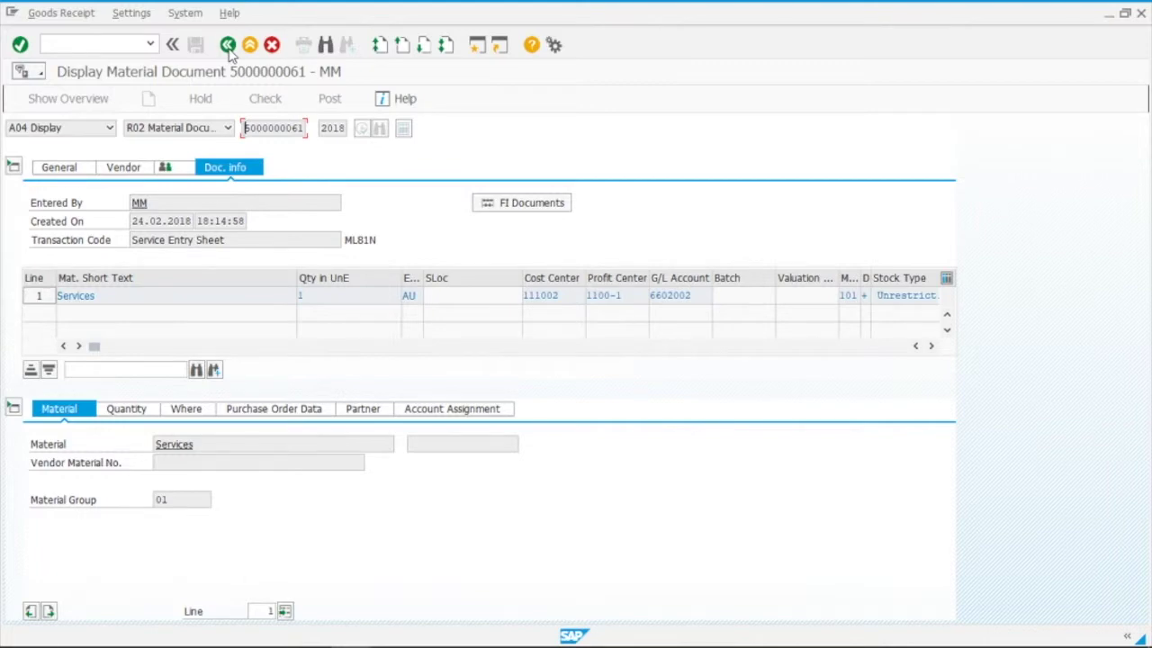
pyautogui.click(229, 46)
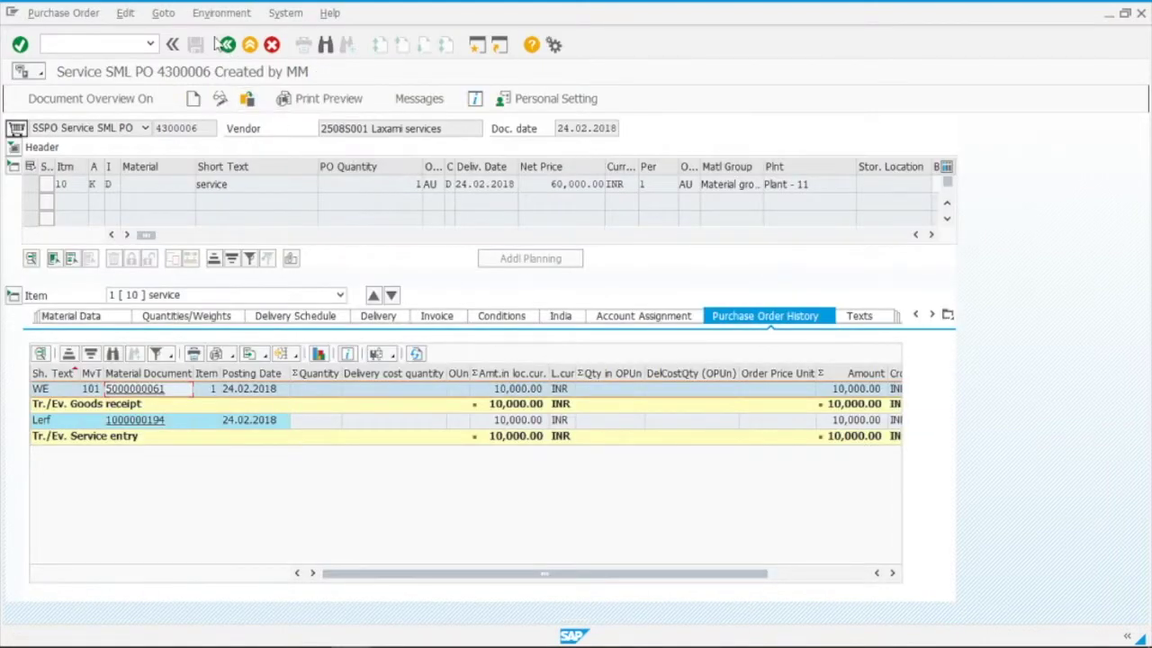
# Step: Open incoming invoice entry (MIRO) in a new session and set the invoice date to 24.02.2018
pyautogui.click(91, 44)
pyautogui.write('/omiro')
pyautogui.press('Return')
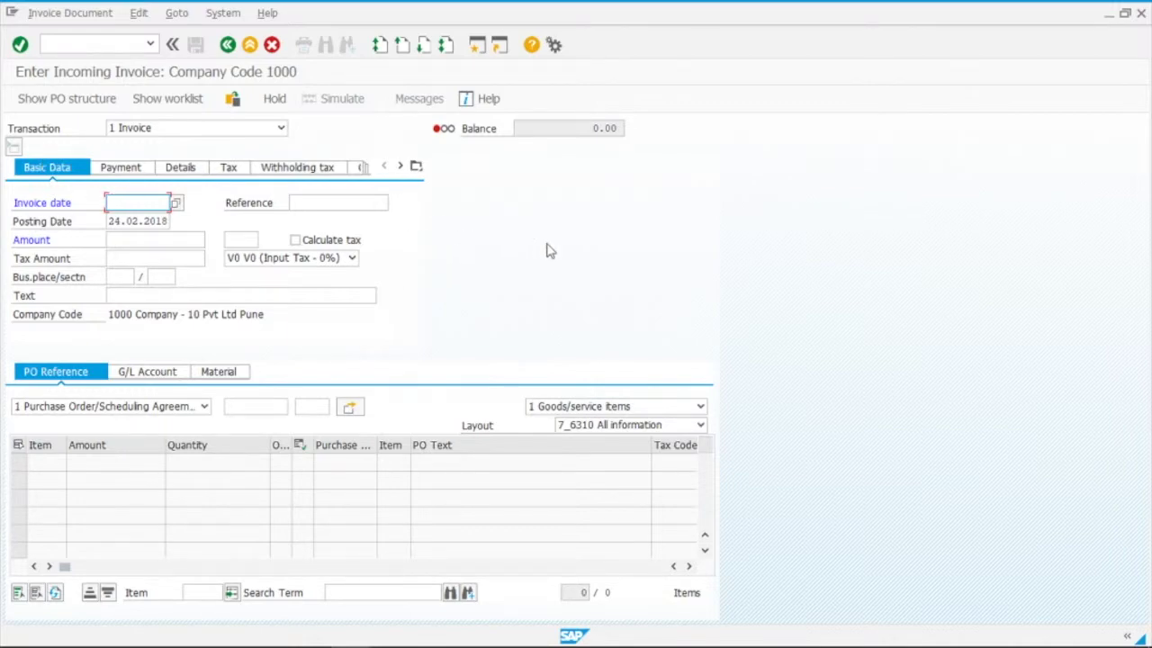
pyautogui.write('24022018')
pyautogui.press('Return')
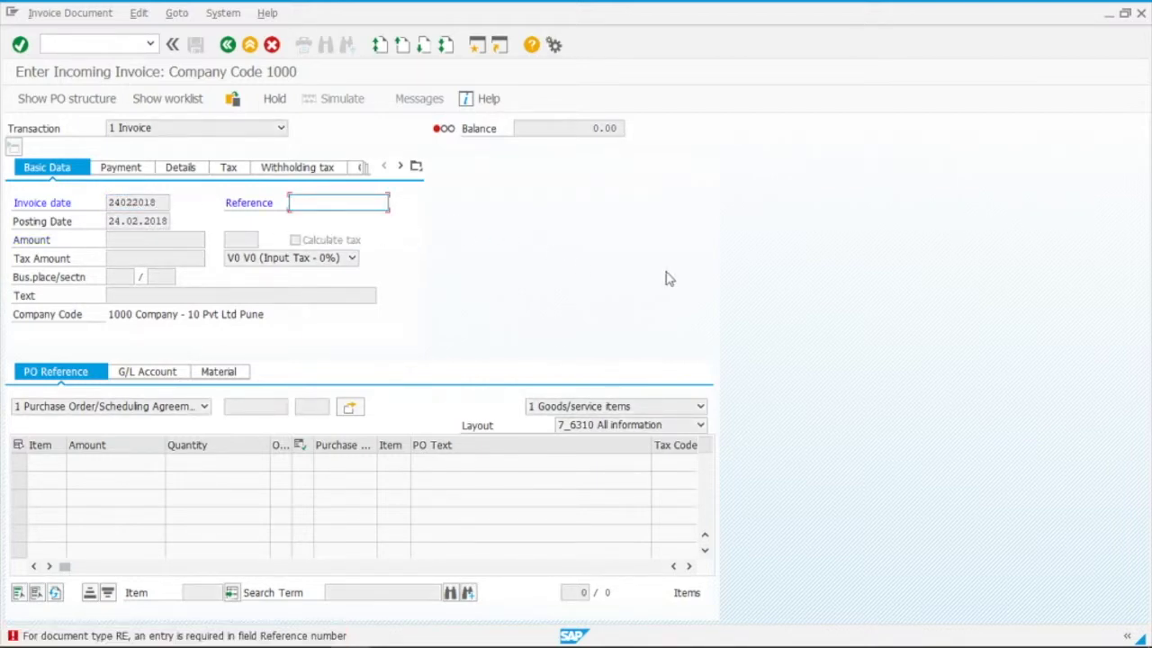
# Step: Set the invoice's reference to 123/1263 and its document header text to asd
pyautogui.write('123')
pyautogui.press('Return')
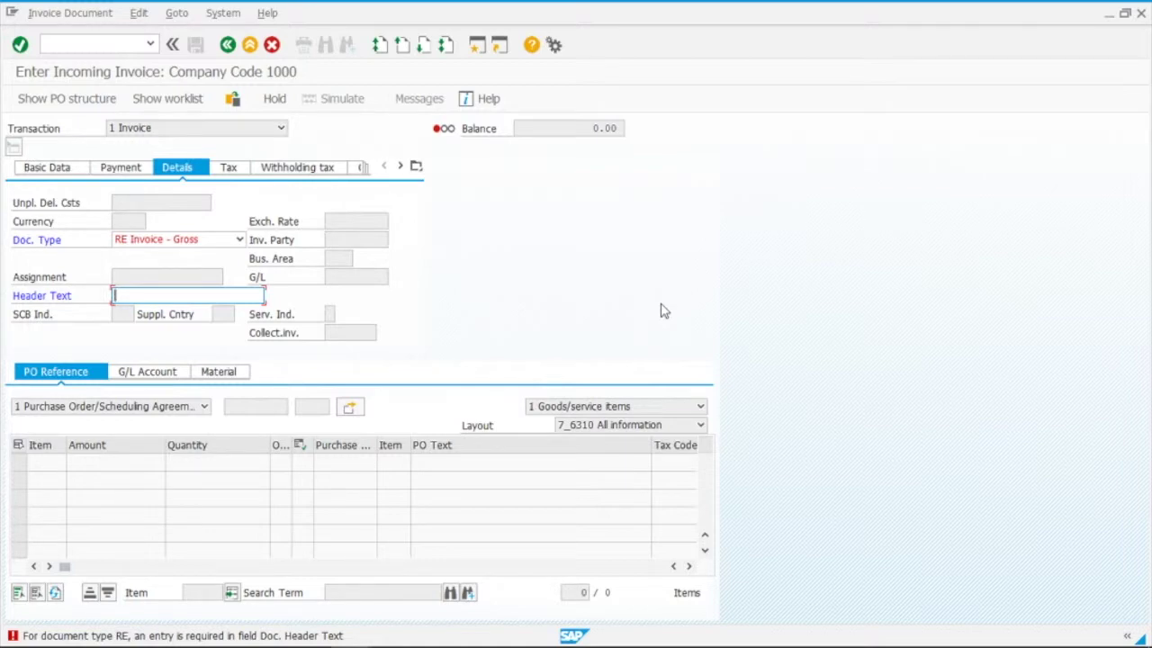
pyautogui.write('1')
pyautogui.press('BackSpace')
pyautogui.write('asd')
pyautogui.press('Return')
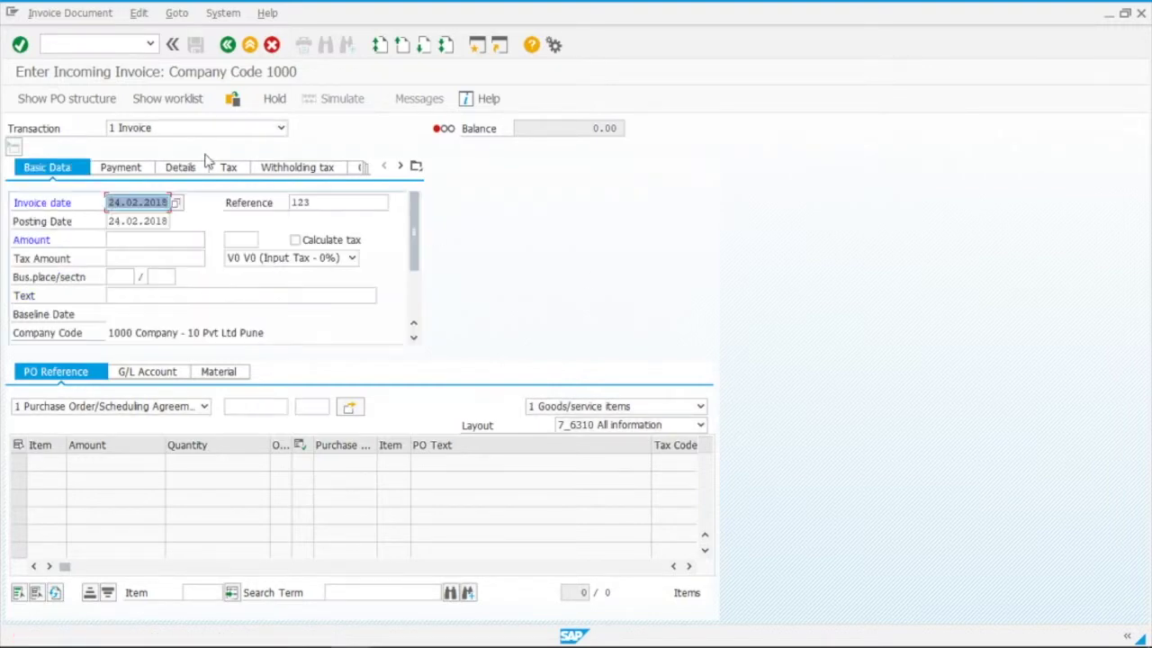
pyautogui.click(322, 203)
pyautogui.write('/1263')
pyautogui.tripleClick(322, 203)
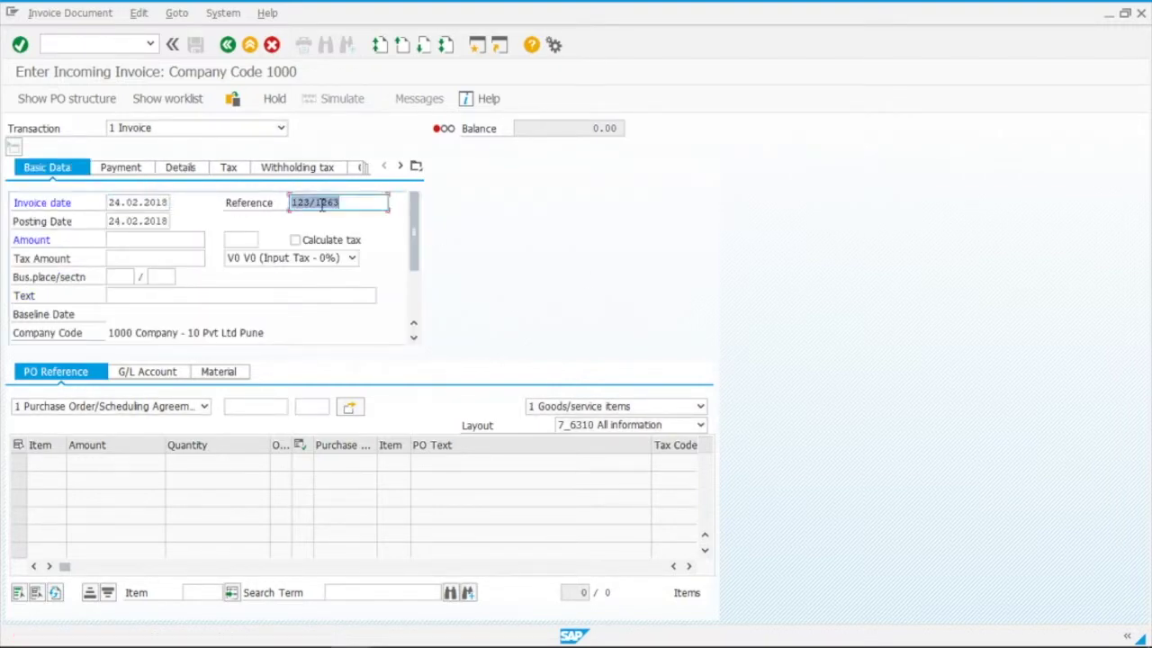
# Step: Set the invoice's payment baseline date to 24.02.2018
pyautogui.click(126, 171)
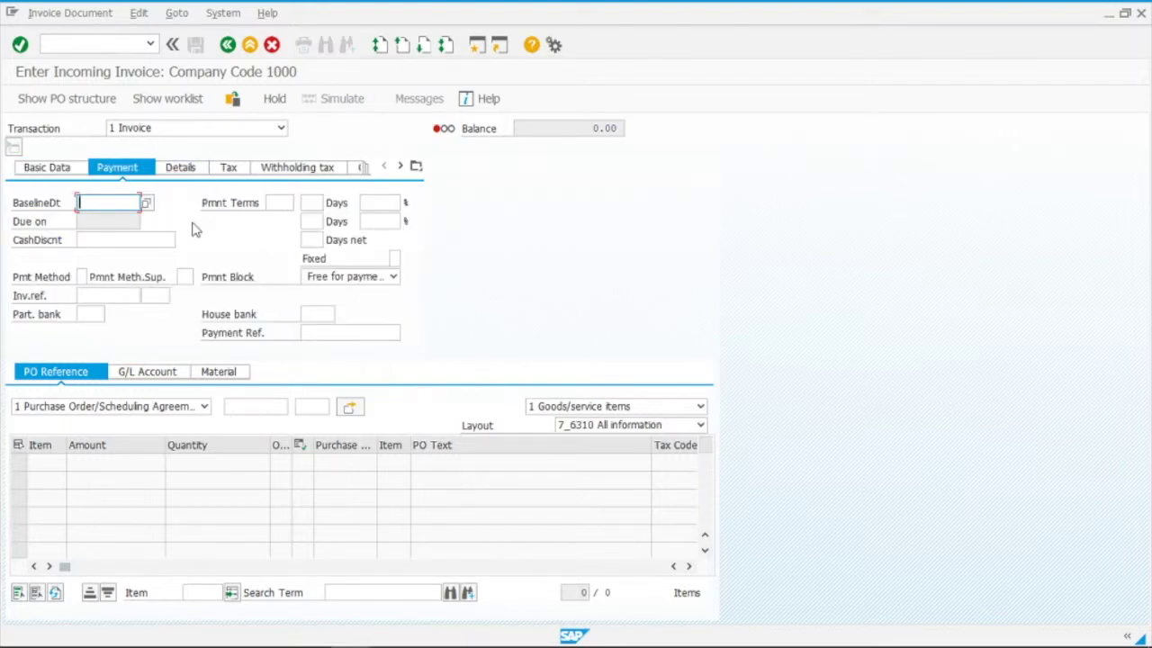
pyautogui.write('24.')
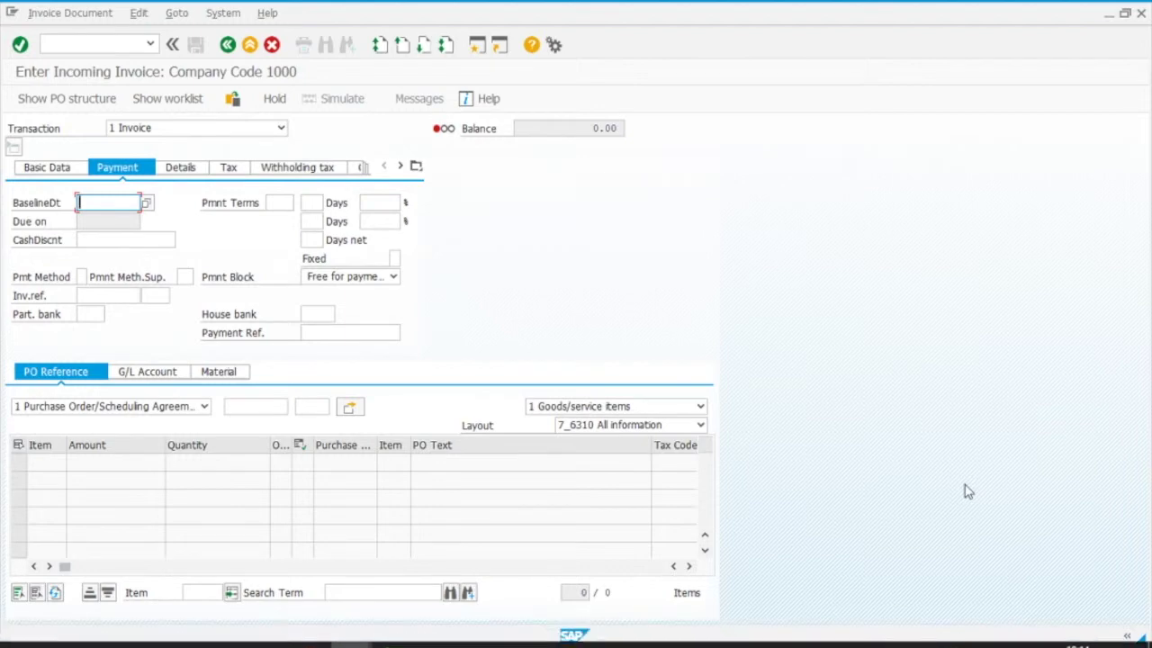
pyautogui.write('02.2018')
pyautogui.press('Return')
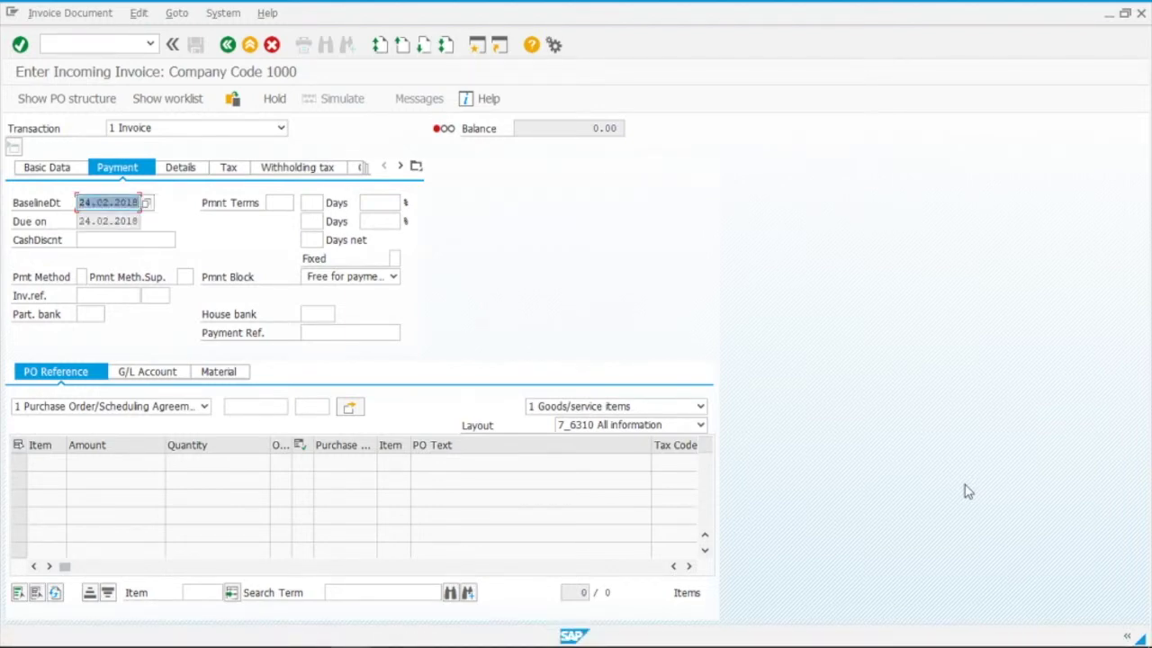
# Step: Load the service purchase order's items into the invoice by entering its purchase order number as the reference
pyautogui.click(258, 408)
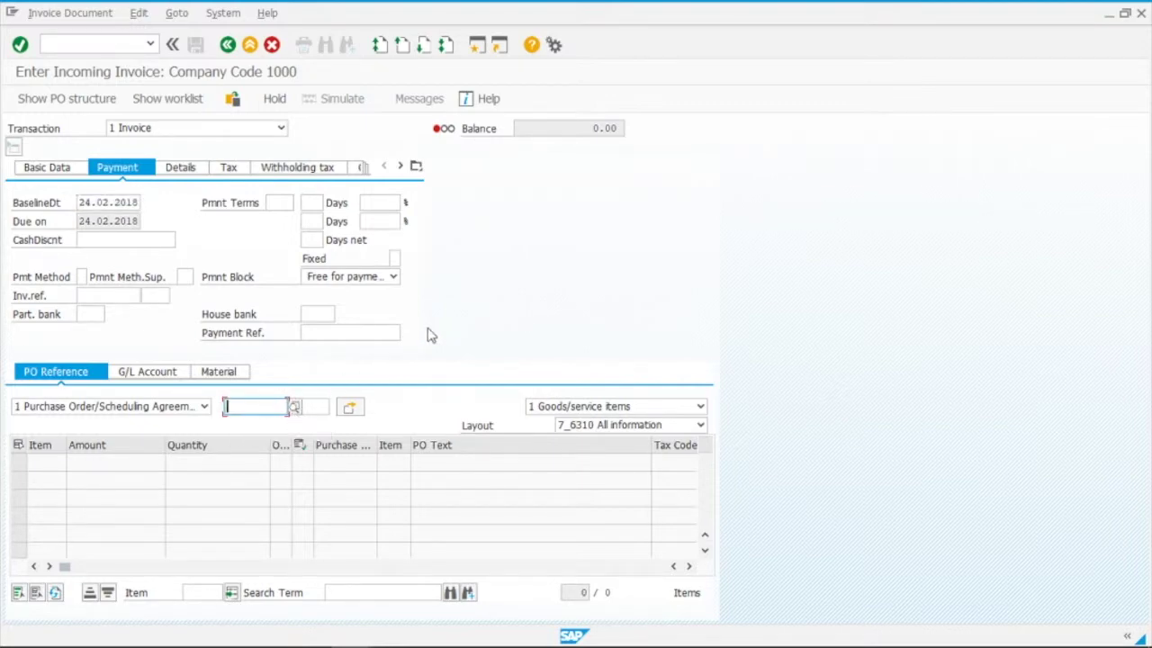
pyautogui.write('430006')
pyautogui.press('Return')
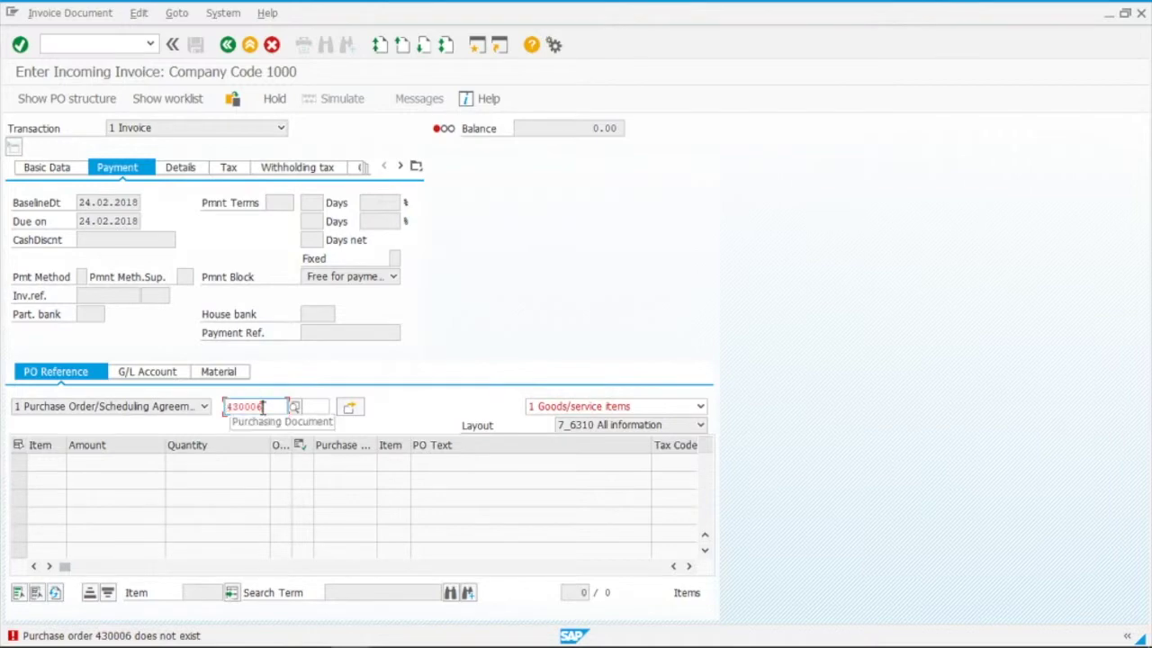
pyautogui.write('0')
pyautogui.press('Return')
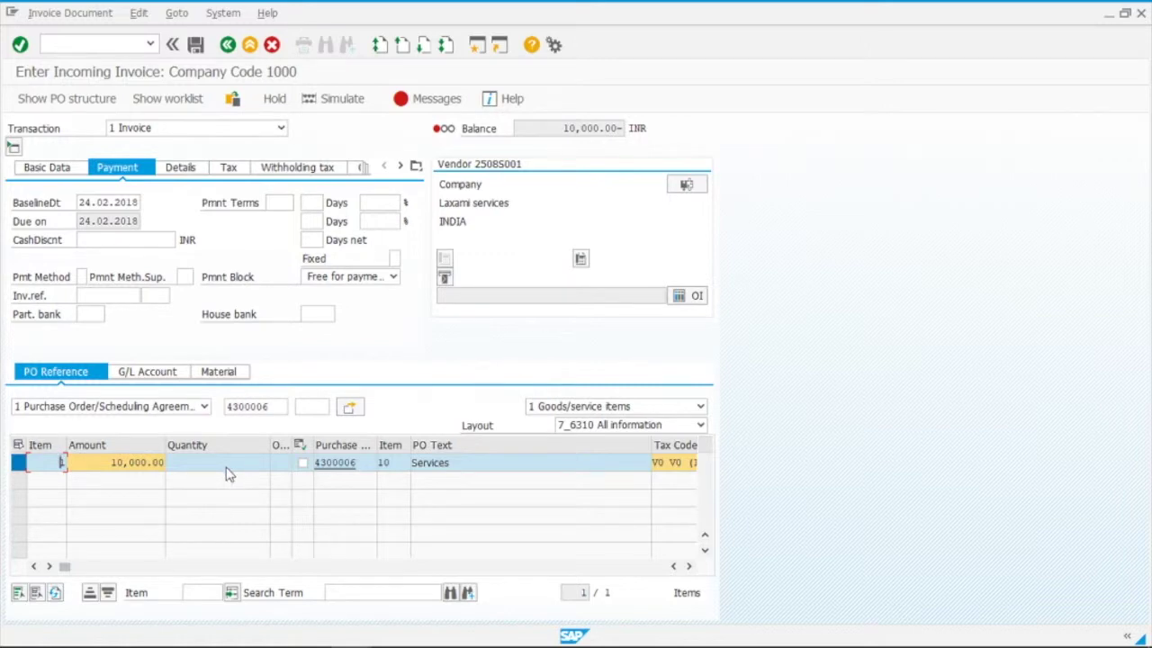
# Step: Check the Services item's amount and set its tax code to 1A (Input GST 5%)
pyautogui.moveTo(101, 462); pyautogui.dragTo(173, 467)
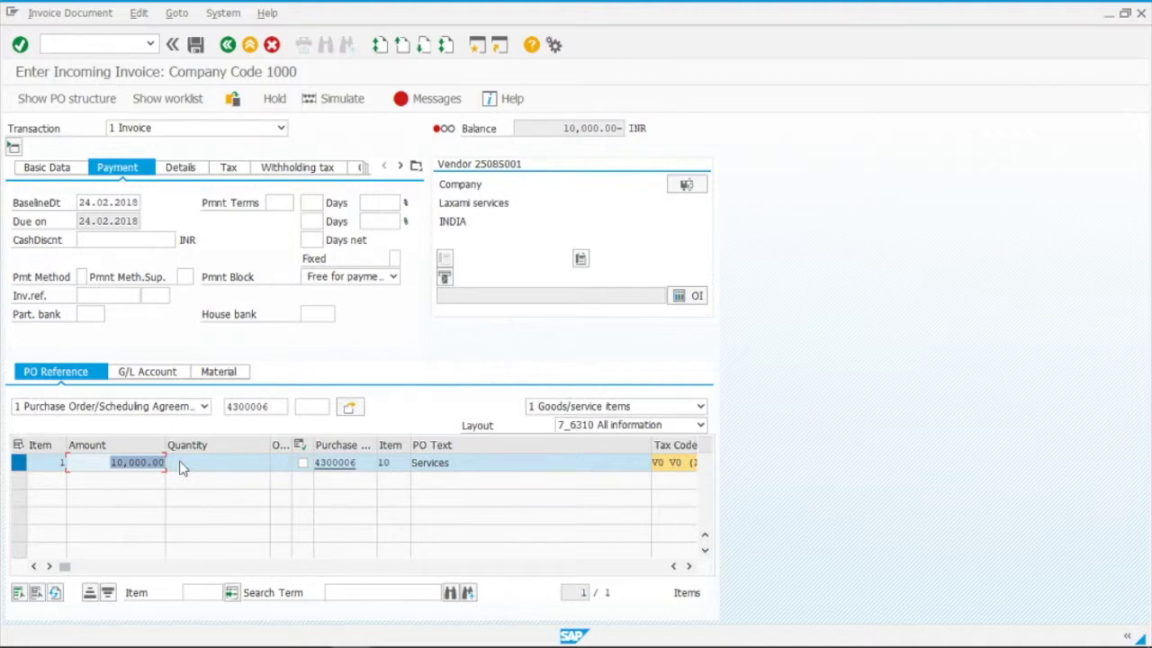
pyautogui.click(129, 470)
pyautogui.moveTo(108, 463); pyautogui.dragTo(179, 473)
pyautogui.click(688, 567)
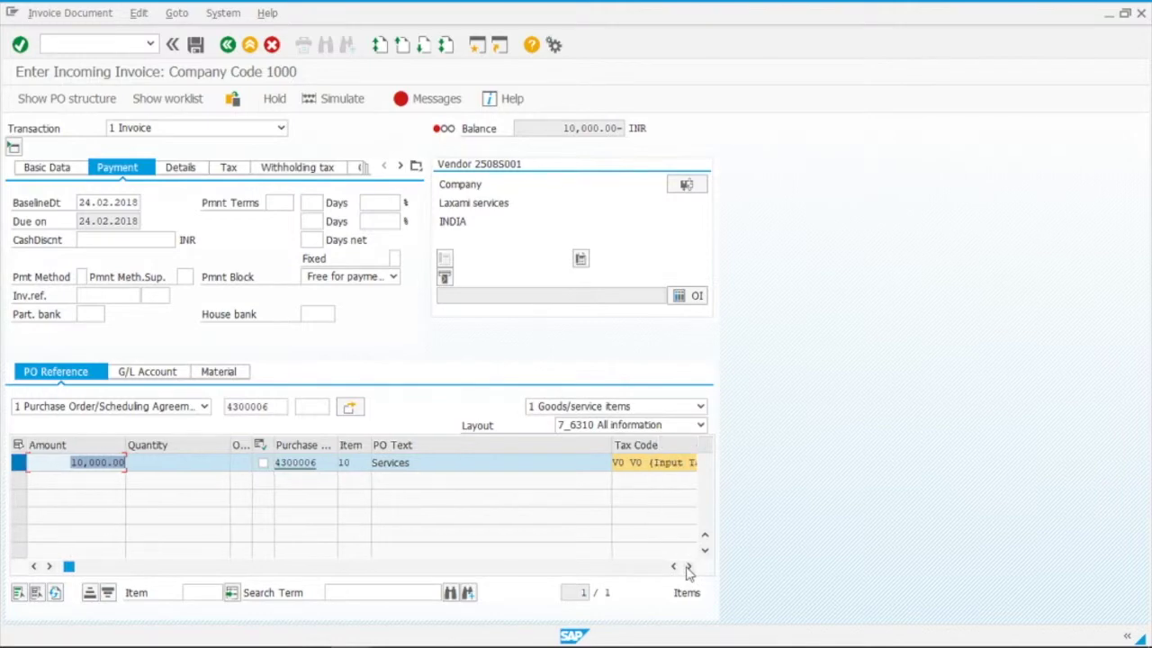
pyautogui.click(648, 467)
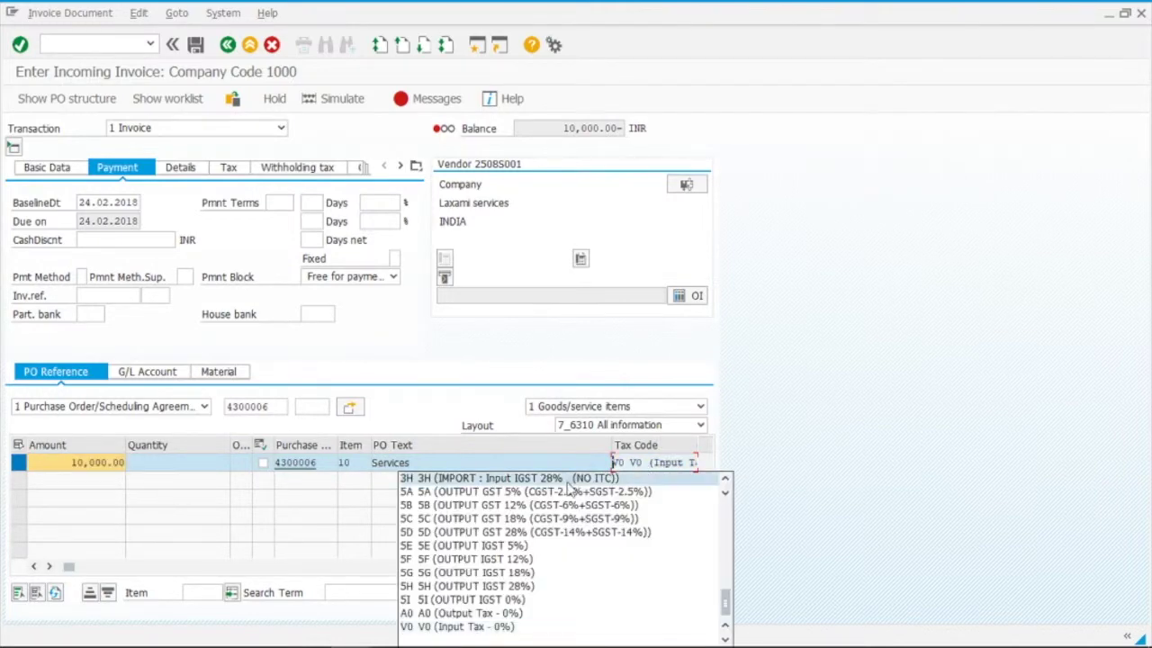
pyautogui.scroll(10, 540, 486)
pyautogui.click(514, 480)
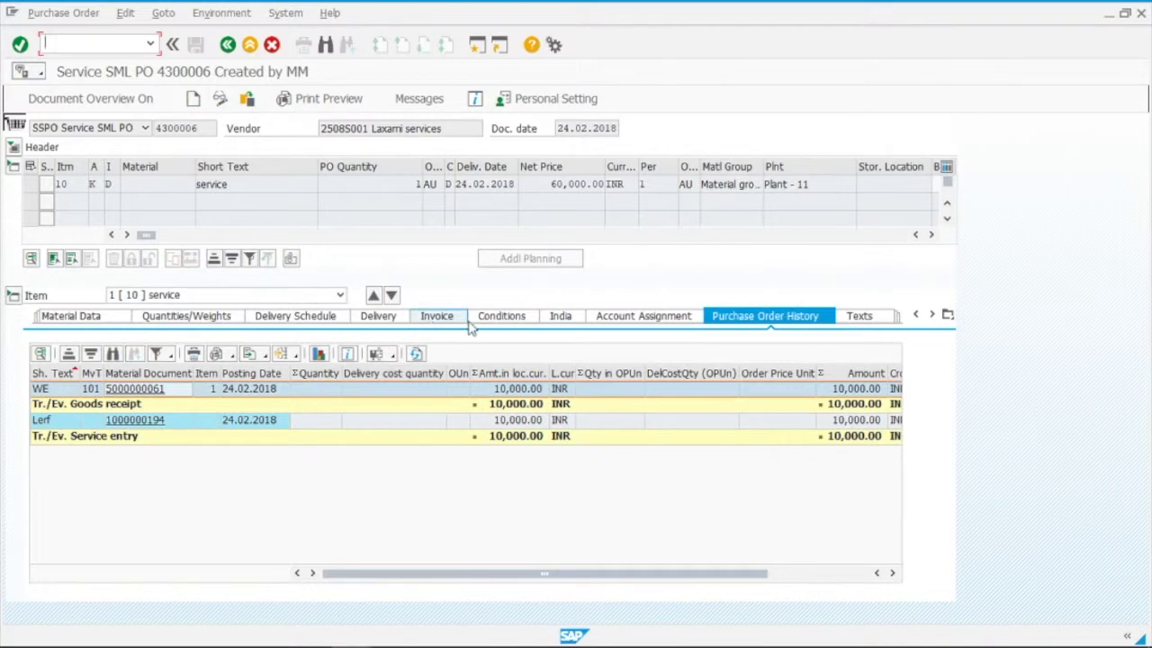
# Step: Check the tax code in the invoice details of the service purchase order's item
pyautogui.click(457, 318)
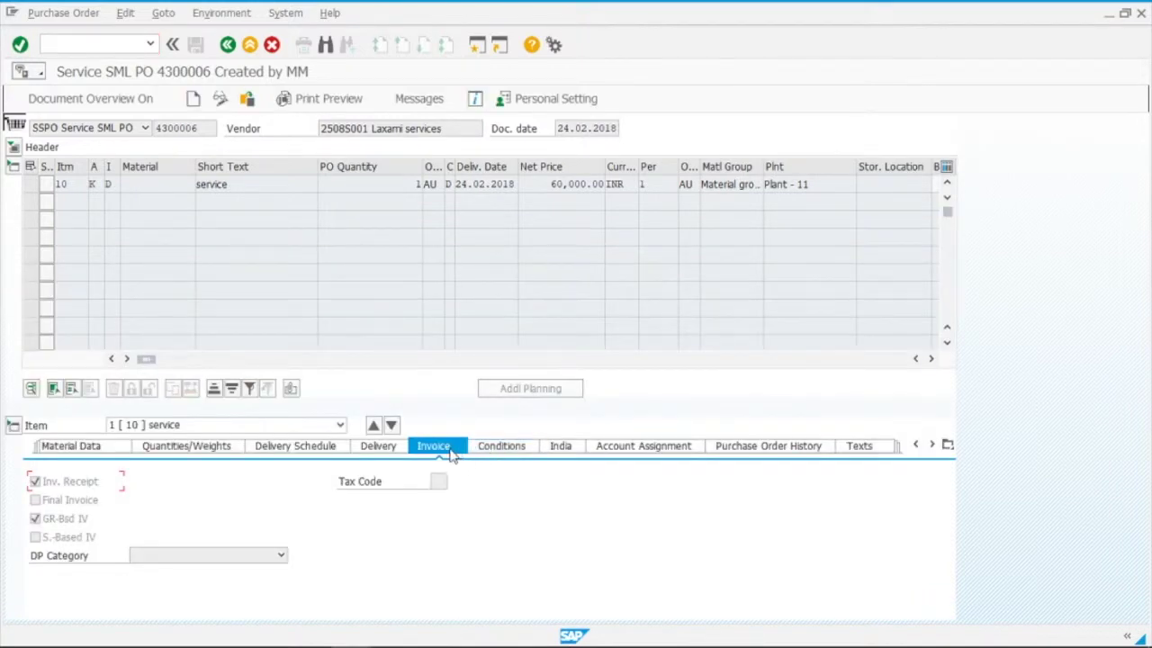
pyautogui.click(438, 482)
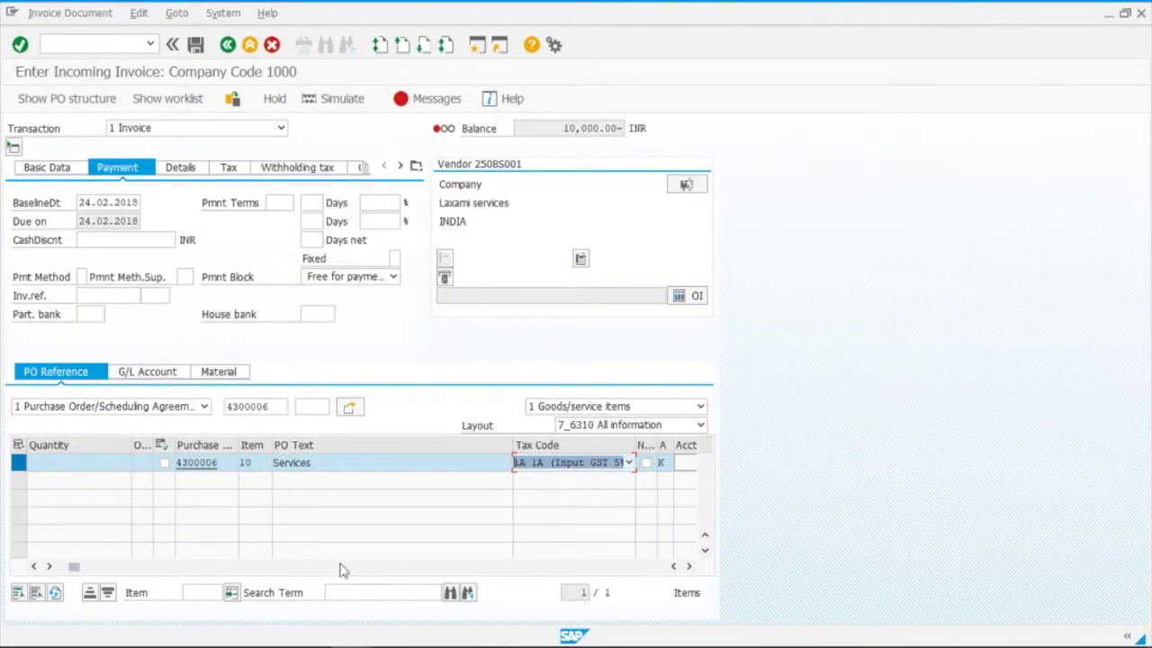
# Step: Check the tax code choices for the Services item, keeping 1A (Input GST 5% (CGST-2.5%+SGST-2.5%) (ITC))
pyautogui.moveTo(74, 566); pyautogui.dragTo(63, 566)
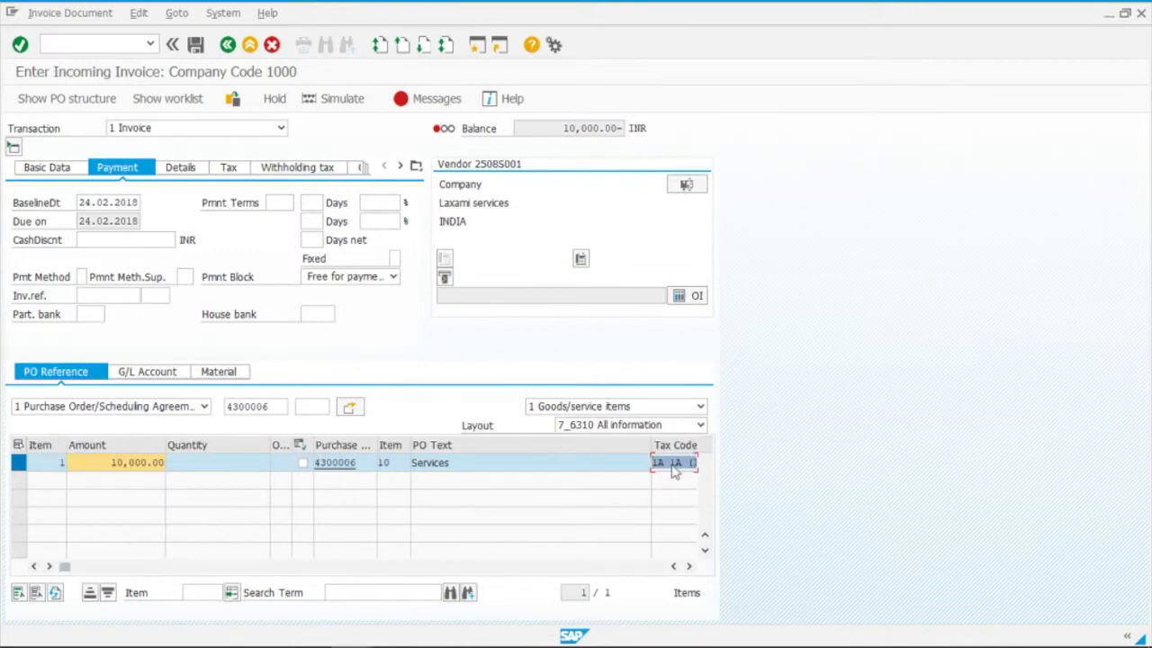
pyautogui.click(688, 566)
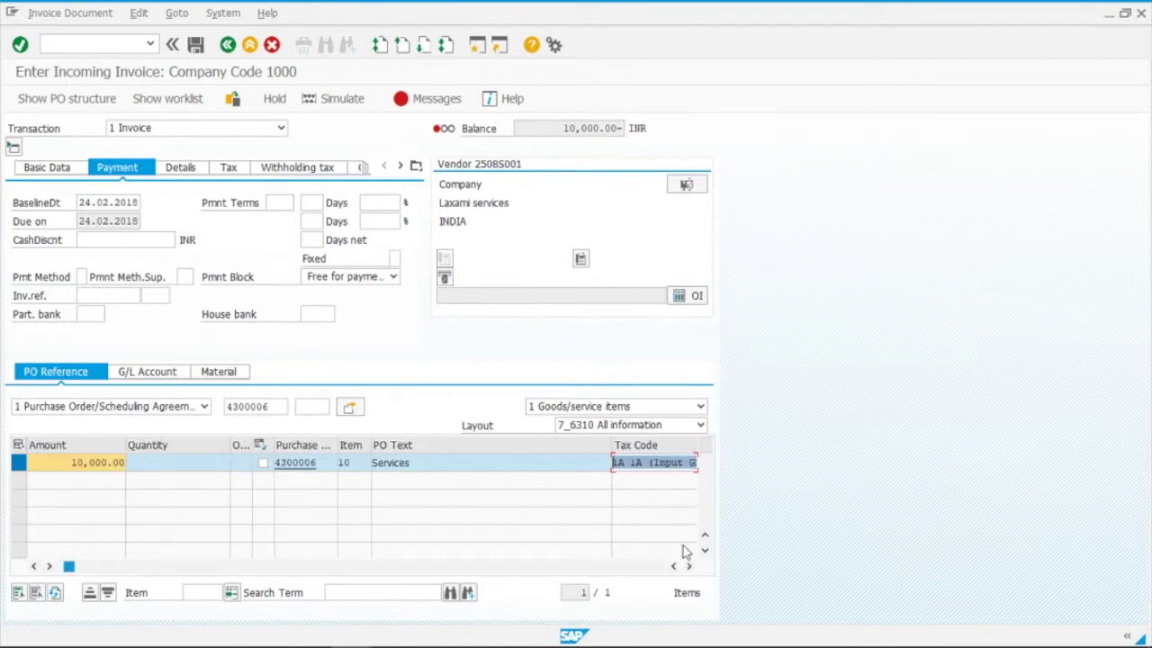
pyautogui.click(690, 463)
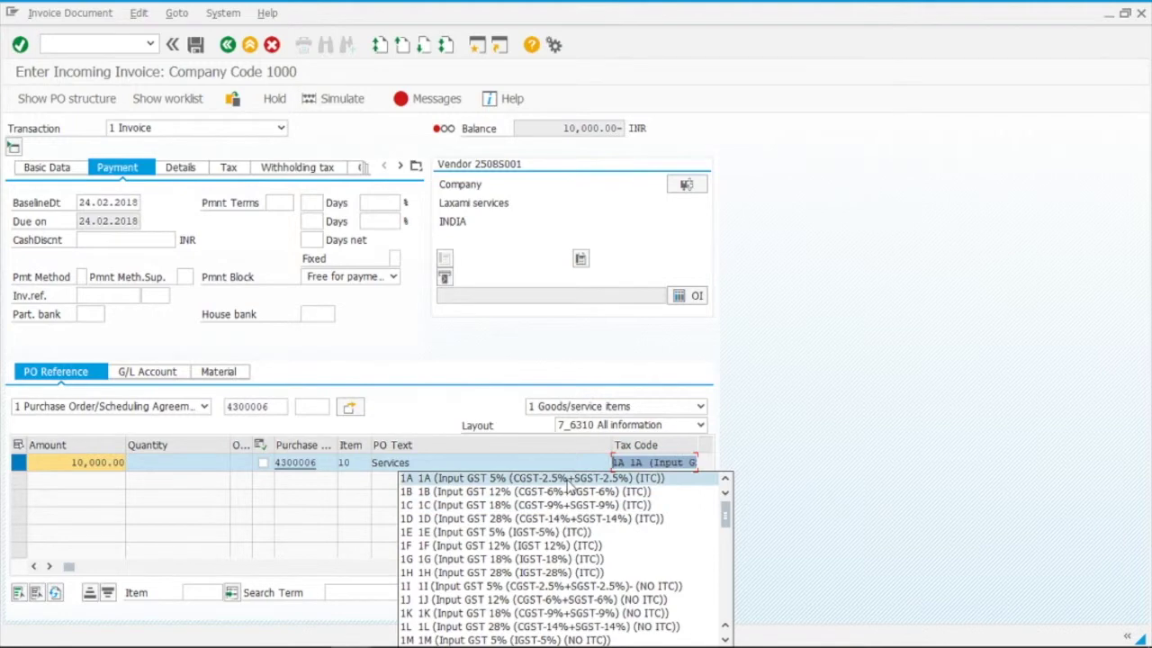
pyautogui.click(567, 481)
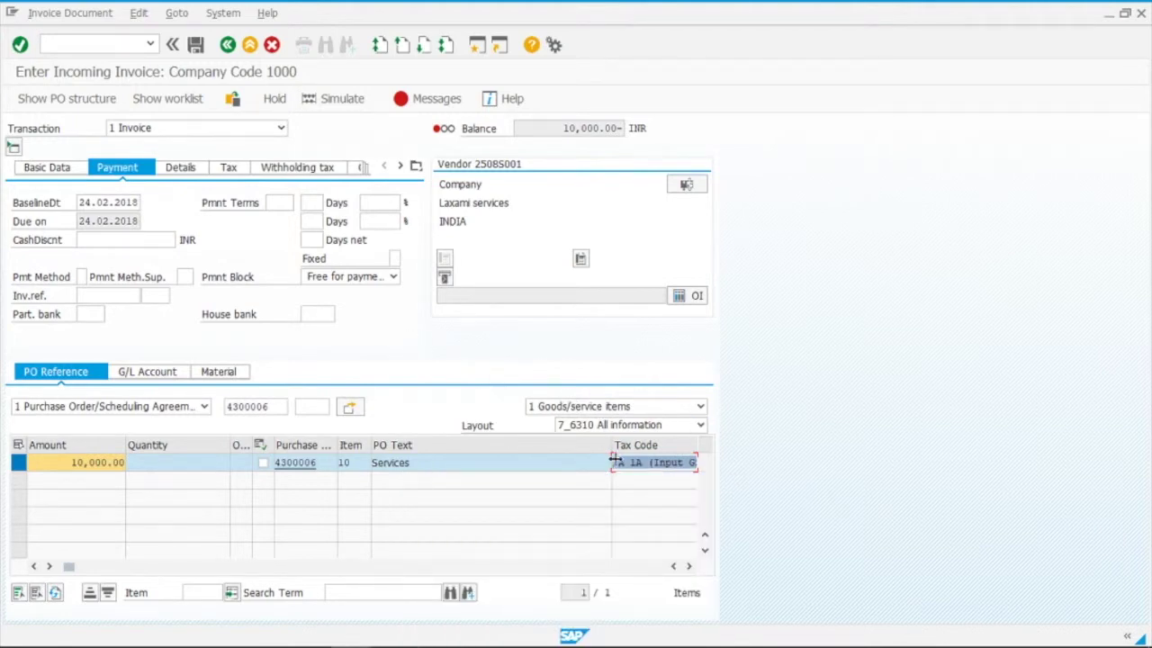
pyautogui.click(644, 466)
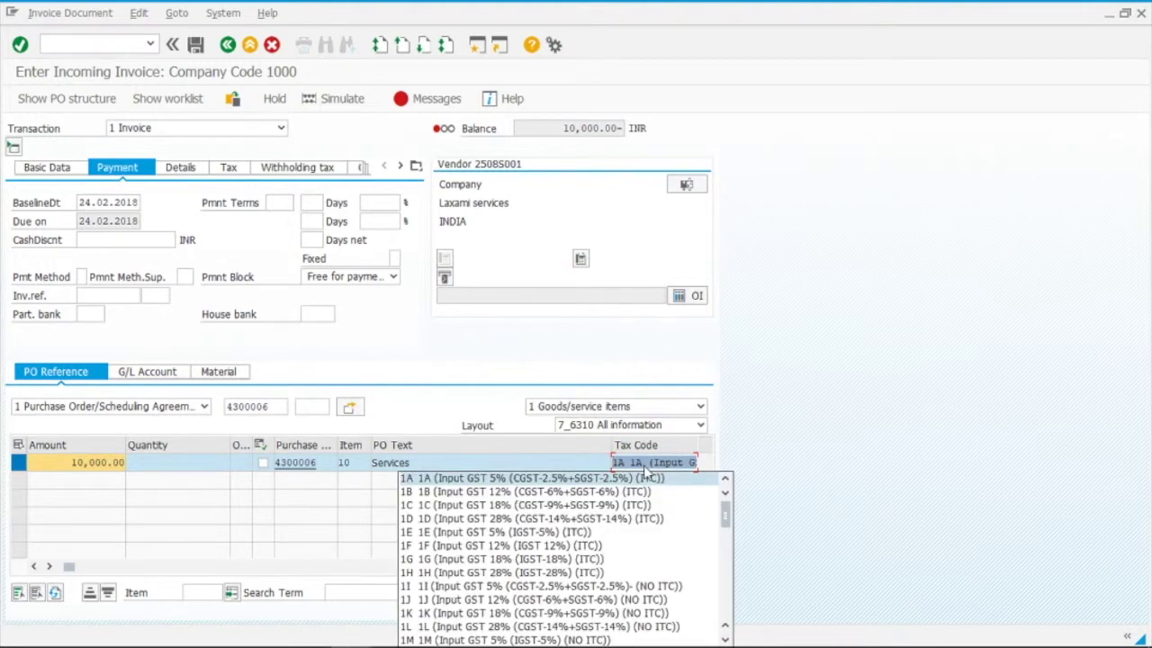
pyautogui.click(644, 469)
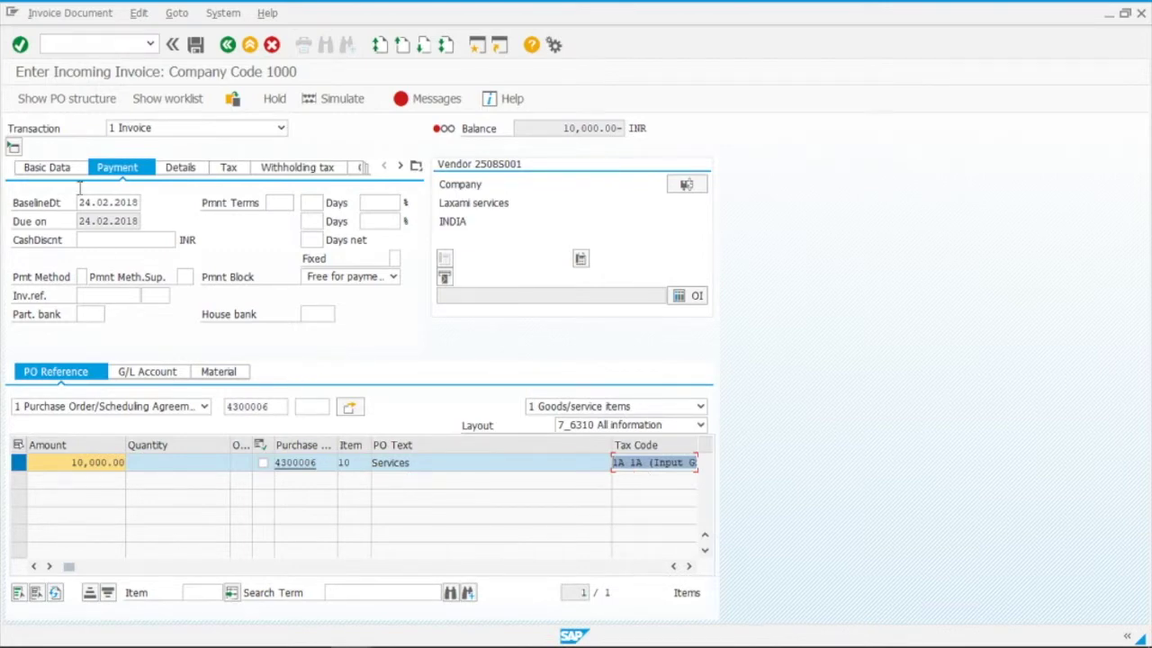
# Step: Set the tax code in the invoice's basic data to 1A (Input GST 5%) and enable automatic tax calculation
pyautogui.click(56, 170)
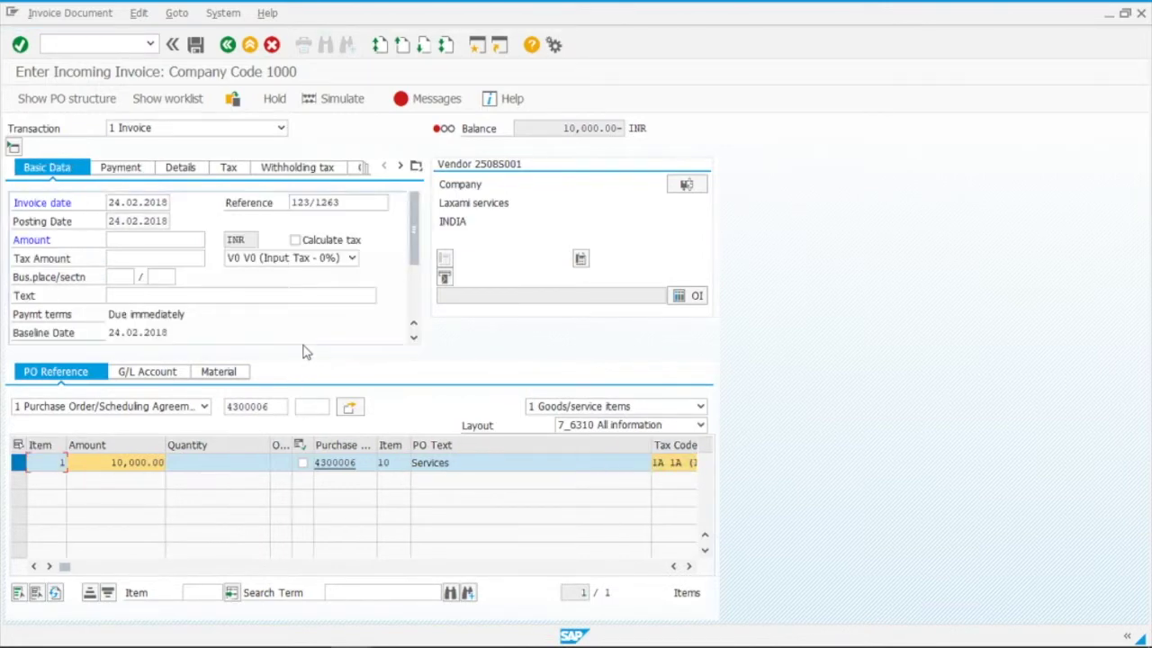
pyautogui.click(290, 261)
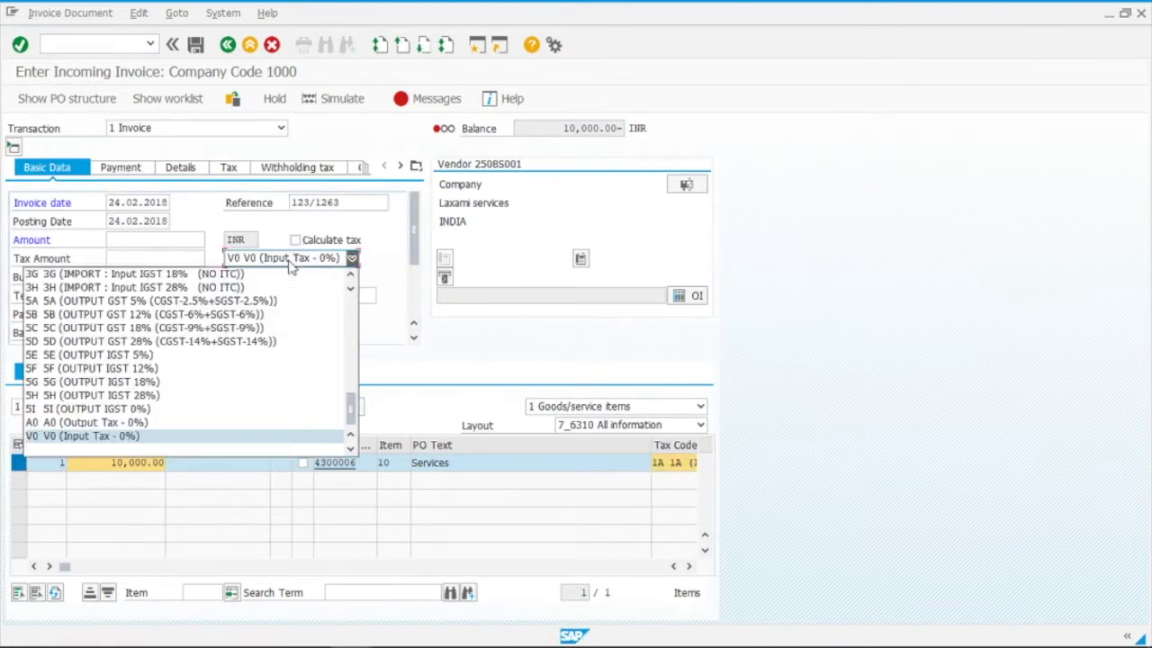
pyautogui.press('Home')
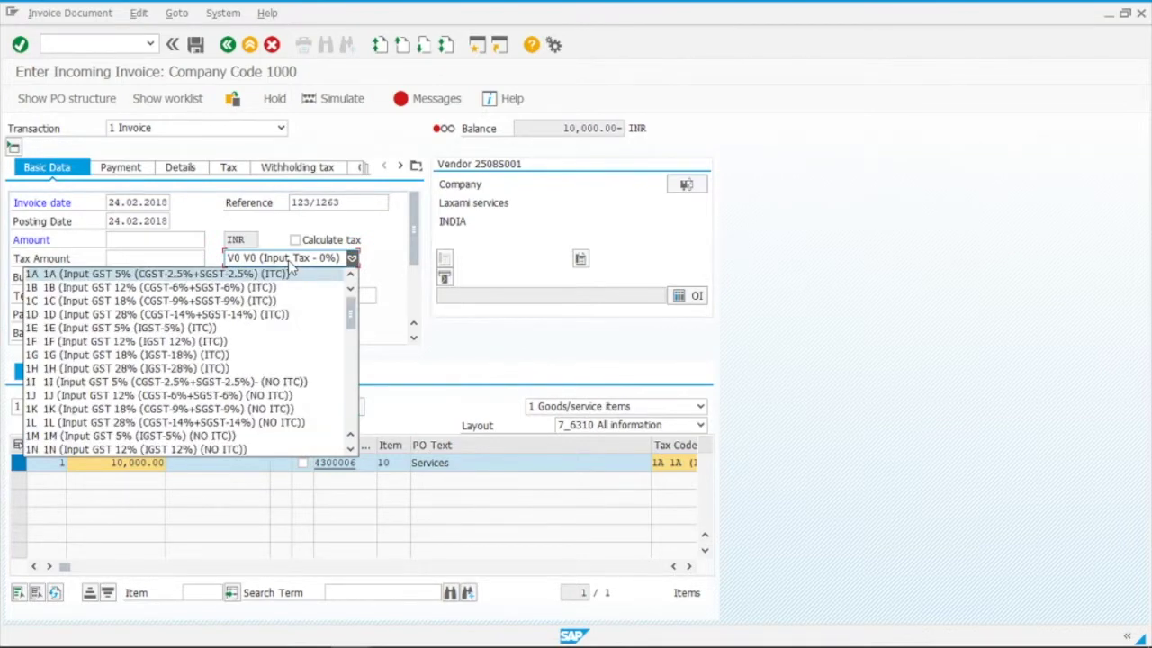
pyautogui.press('a')
pyautogui.press('Return')
pyautogui.click(290, 261)
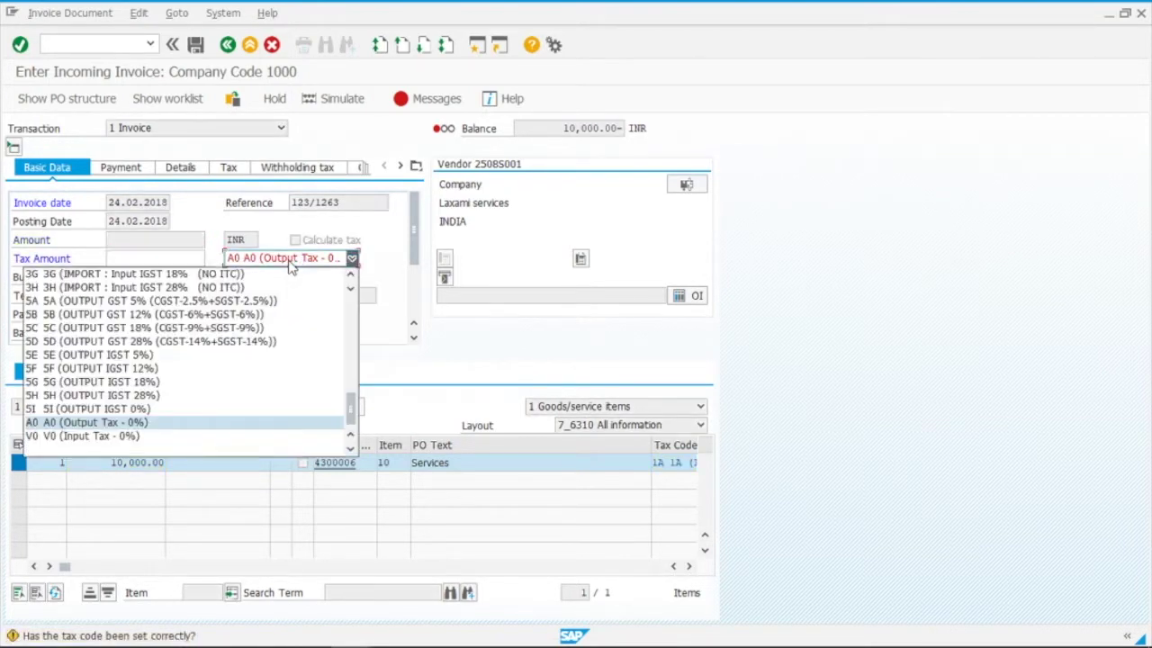
pyautogui.scroll(10, 297, 288)
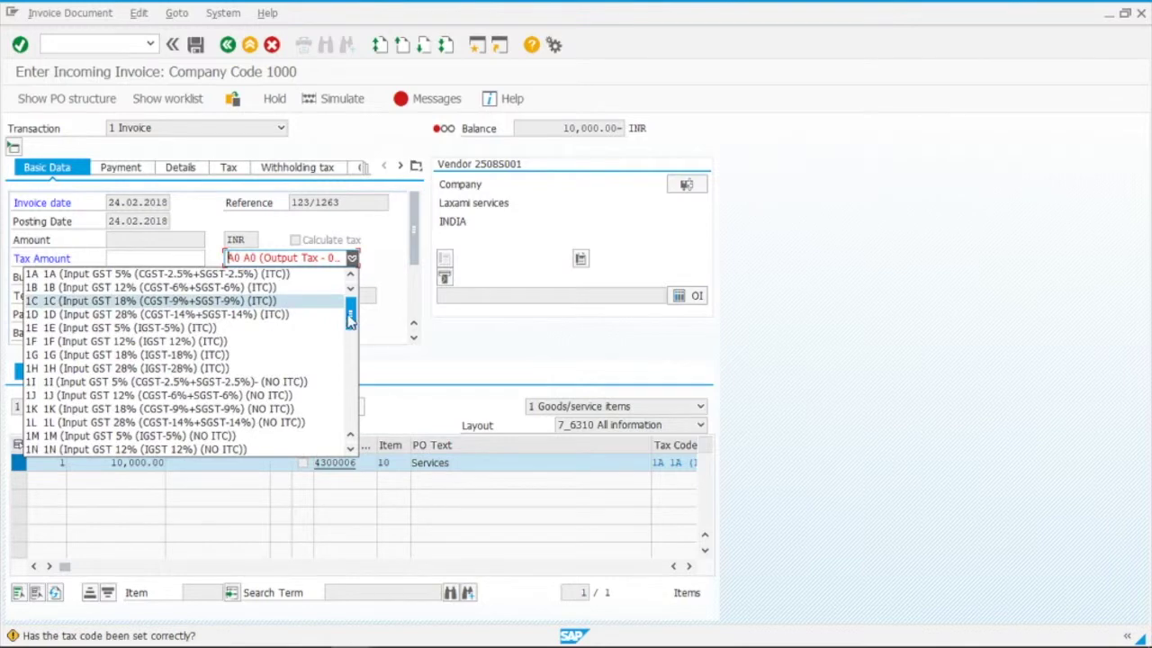
pyautogui.click(163, 274)
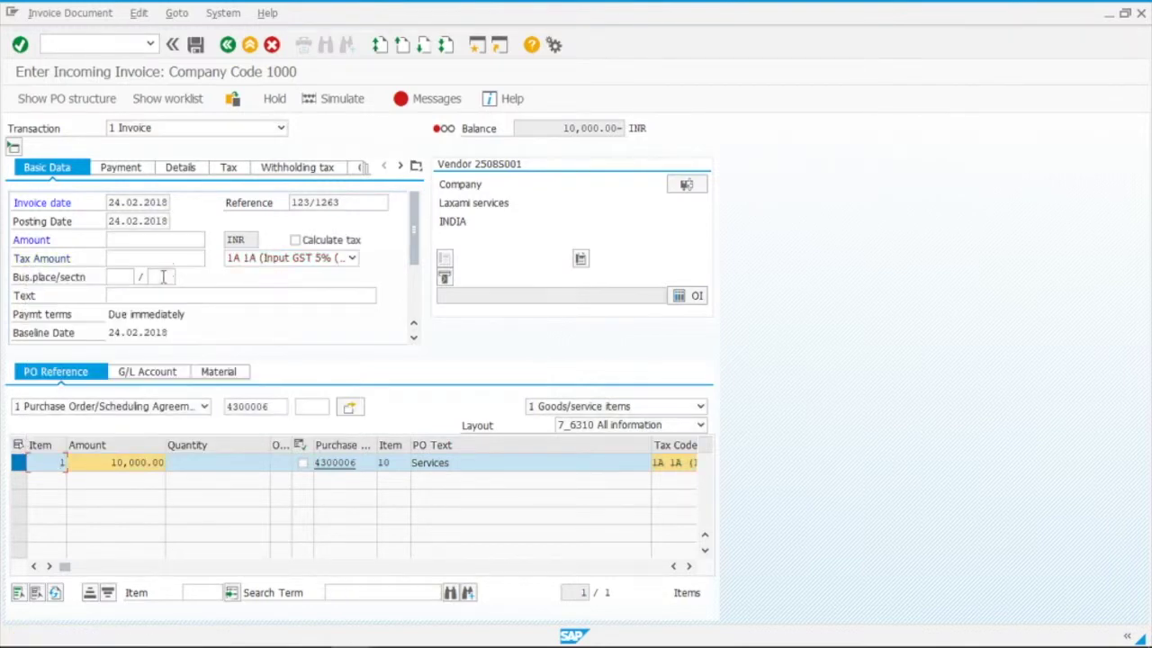
pyautogui.click(295, 239)
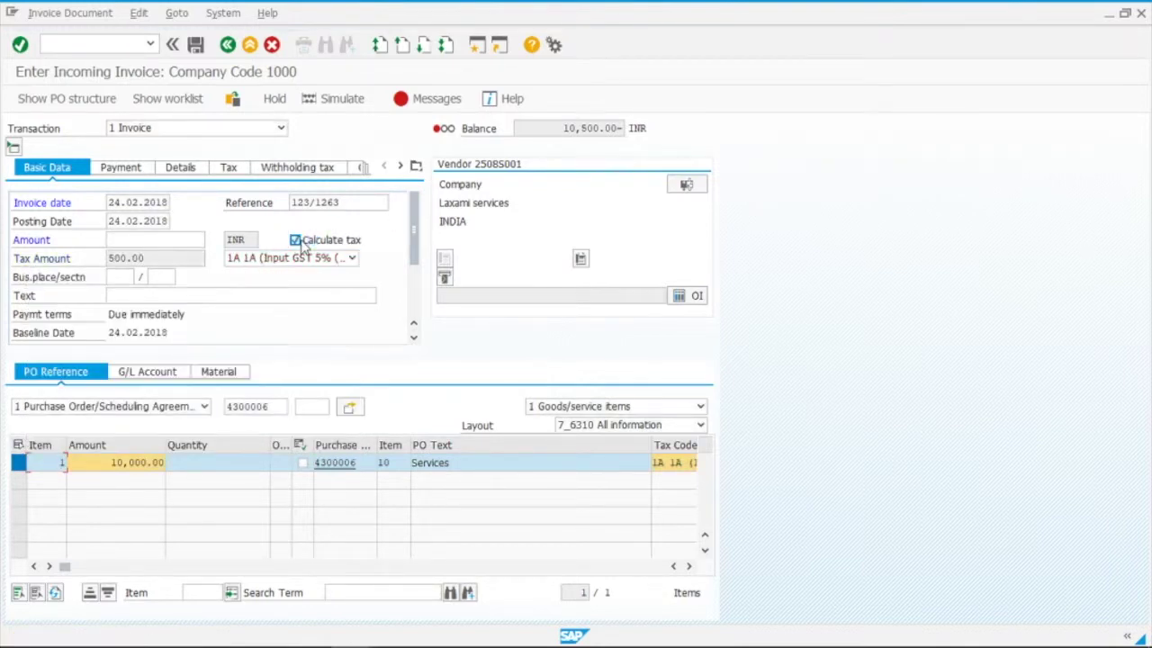
# Step: Copy the outstanding balance figure into the invoice amount, making it 10,500.00 INR
pyautogui.moveTo(563, 129); pyautogui.dragTo(617, 128)
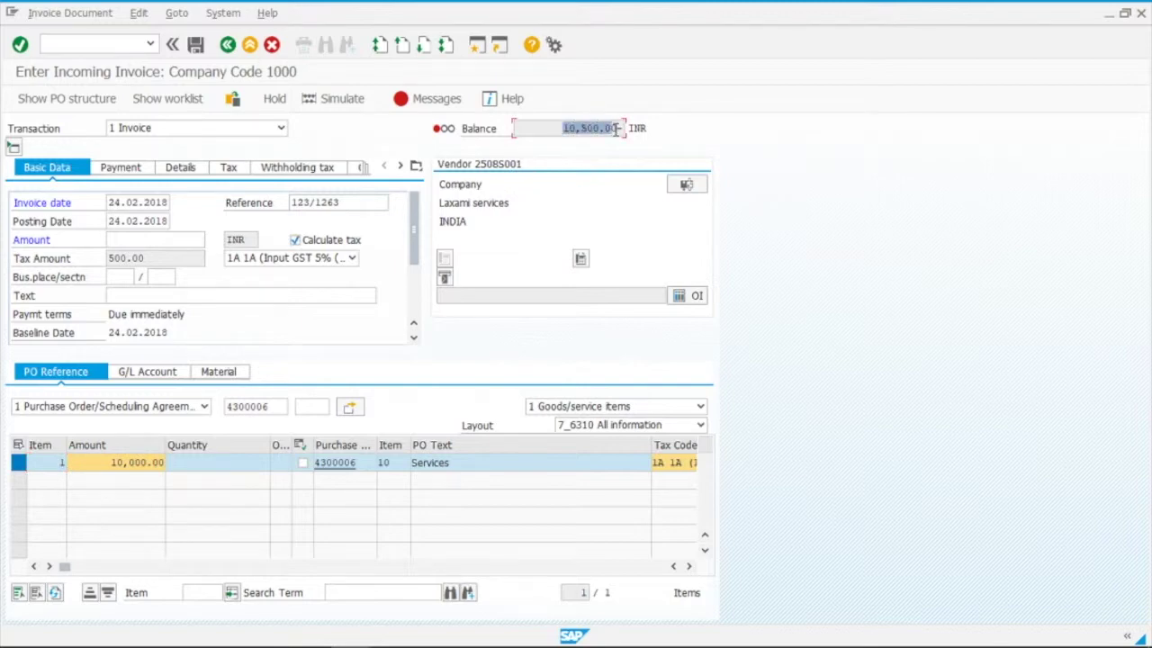
pyautogui.hotkey('ctrl', 'c')
pyautogui.click(138, 243)
pyautogui.hotkey('ctrl', 'v')
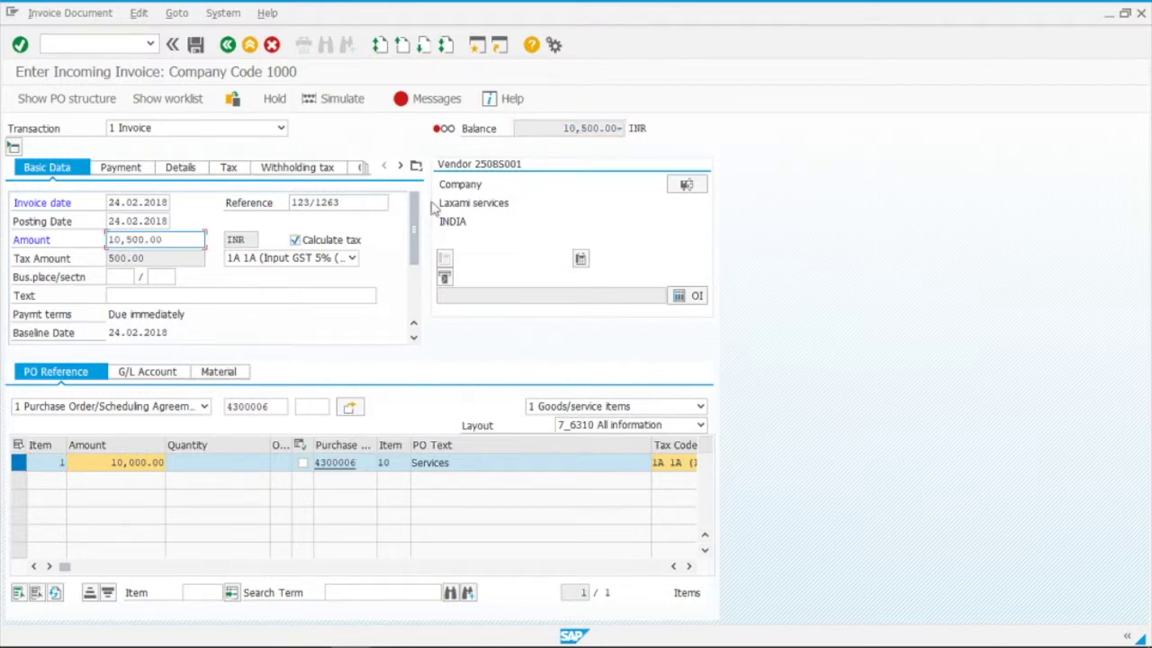
pyautogui.press('Return')
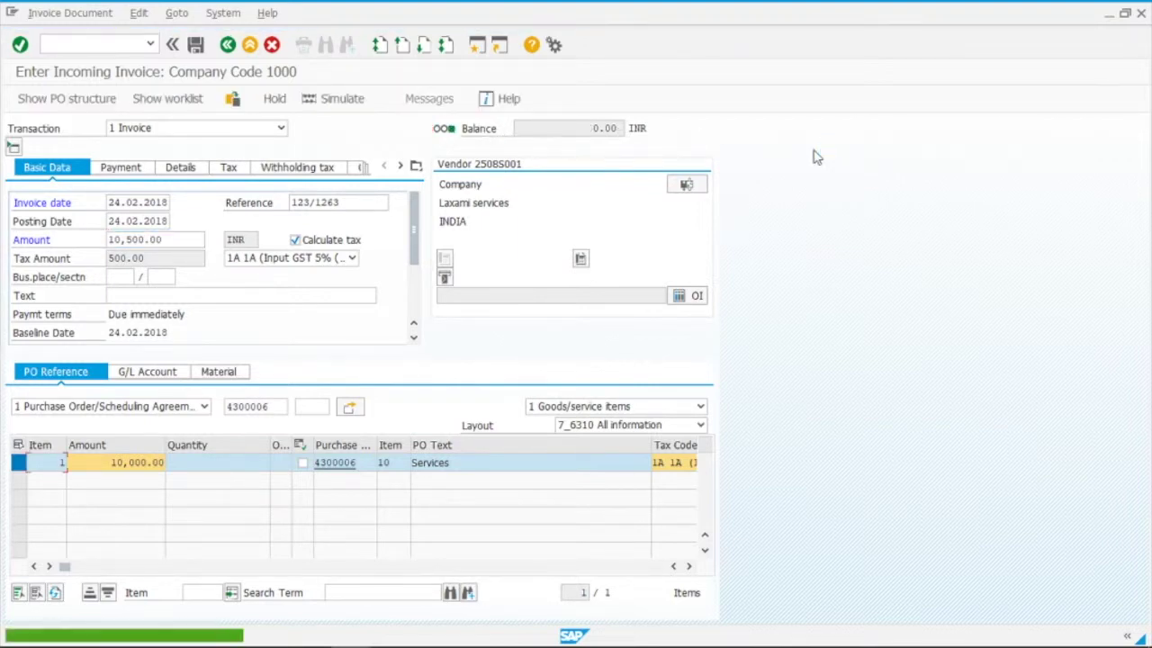
# Step: Simulate the invoice posting and examine the vendor, GR/IR clearing, input CGST, input SGST and T.D.S. lines and amounts
pyautogui.click(333, 101)
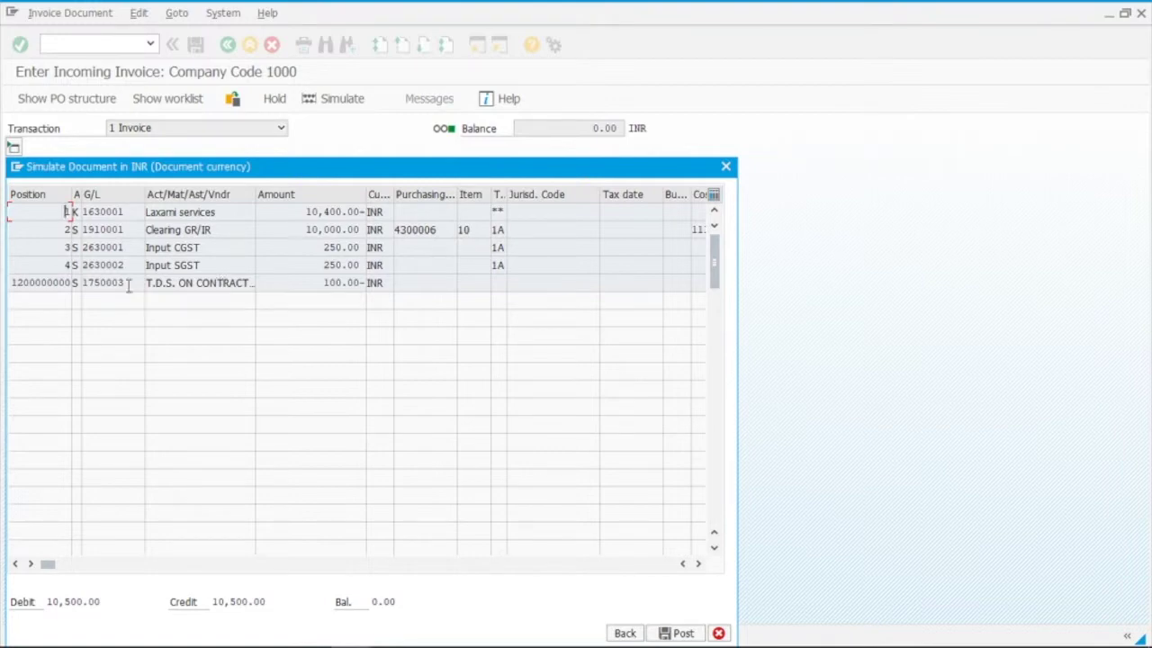
pyautogui.click(151, 283)
pyautogui.click(306, 285)
pyautogui.click(219, 252)
pyautogui.click(223, 261)
pyautogui.click(291, 248)
pyautogui.click(221, 230)
pyautogui.click(289, 232)
pyautogui.click(301, 212)
pyautogui.click(293, 285)
pyautogui.moveTo(306, 212); pyautogui.dragTo(364, 212)
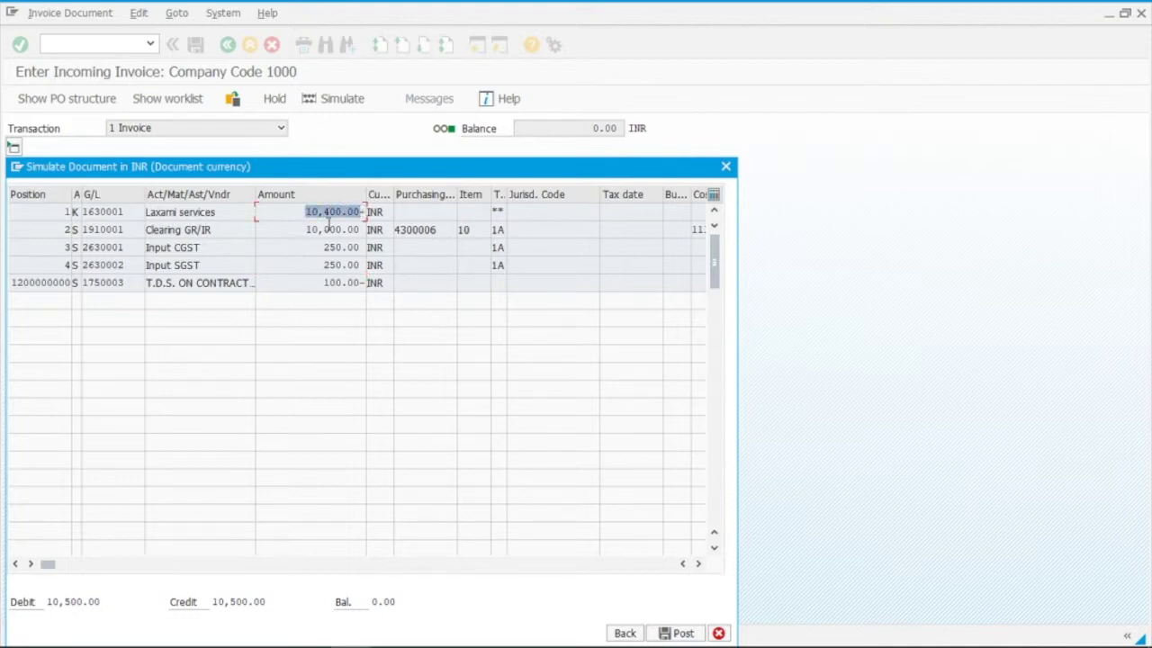
# Step: Try to post the simulated invoice and read the messages in its verification log
pyautogui.moveTo(390, 174); pyautogui.dragTo(498, 73)
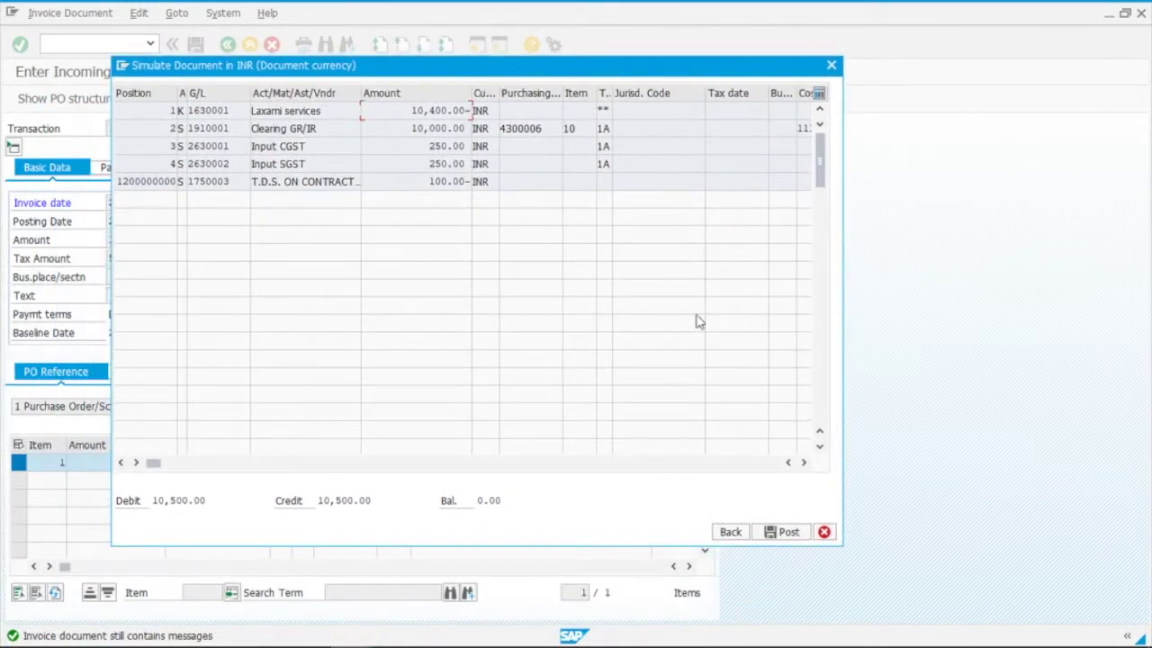
pyautogui.click(788, 533)
pyautogui.click(832, 67)
pyautogui.click(436, 104)
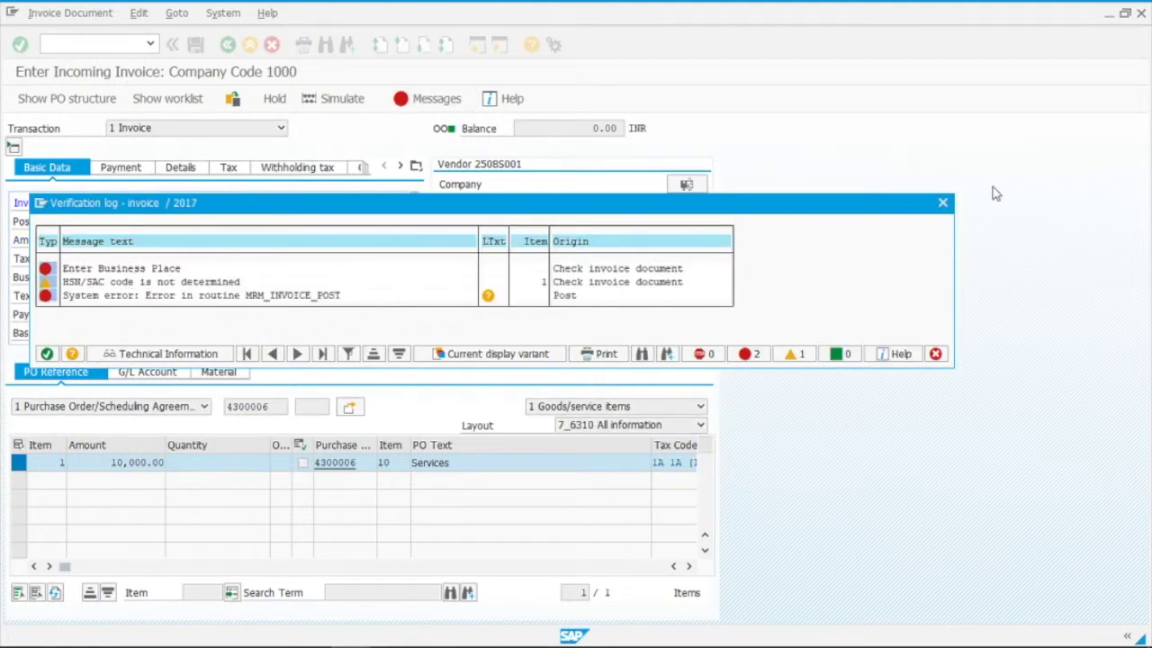
pyautogui.click(947, 208)
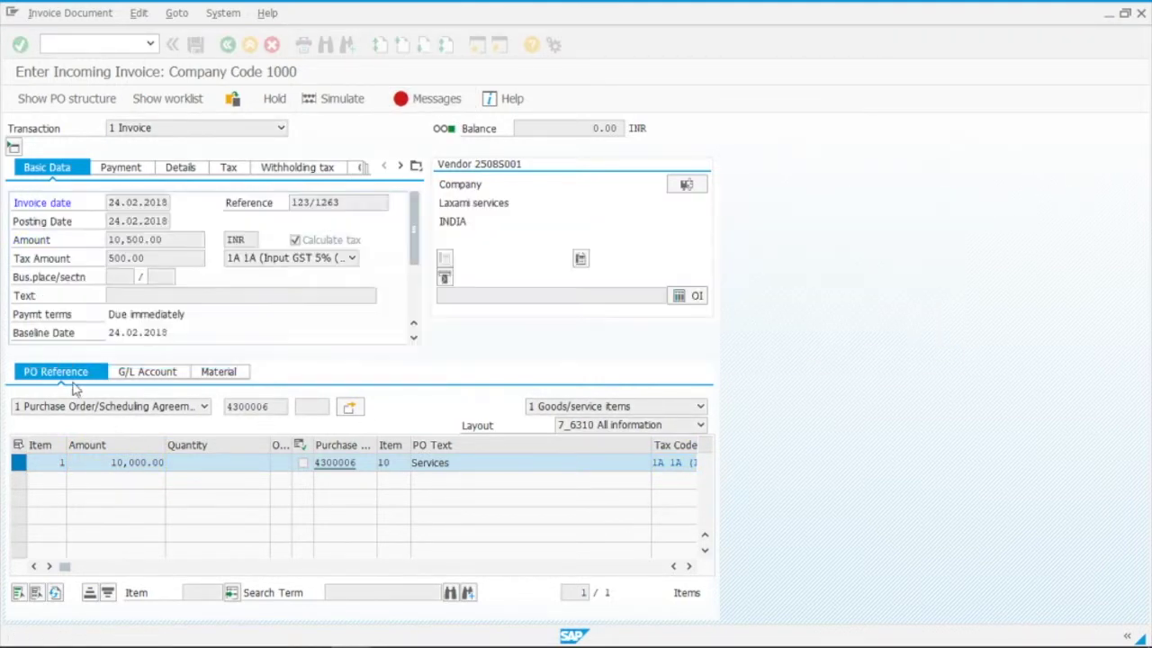
# Step: Enter 1000 for the invoice's business place/section, and post the invoice from a new simulation
pyautogui.click(117, 276)
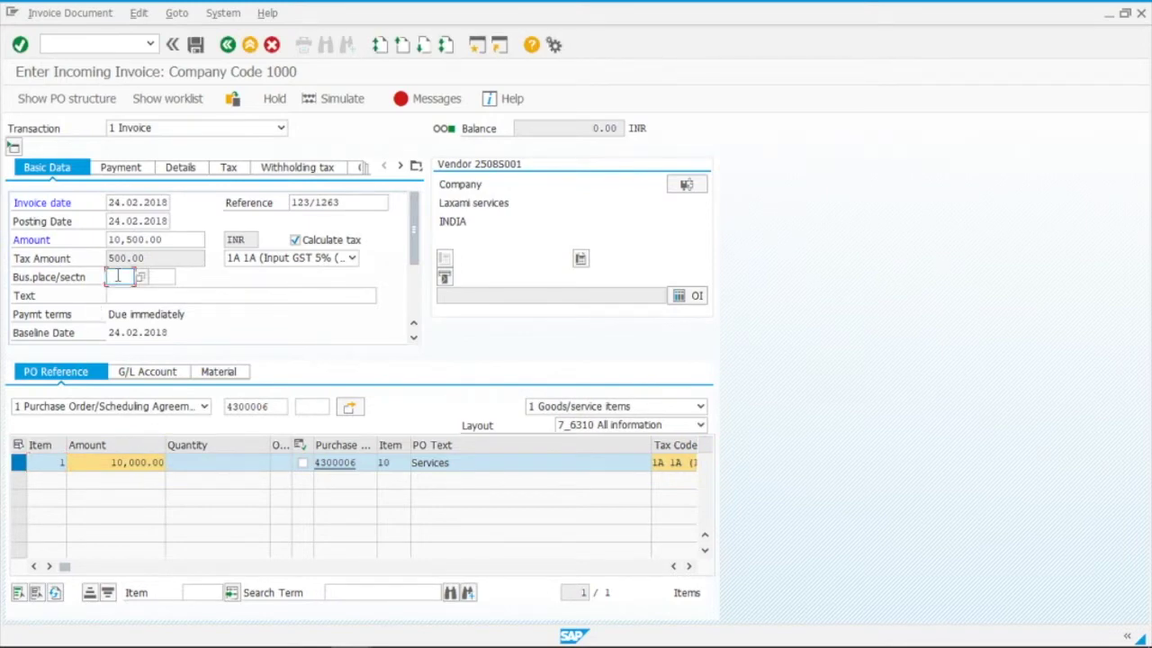
pyautogui.press('Tab')
pyautogui.write('1000')
pyautogui.press('Return')
pyautogui.click(355, 100)
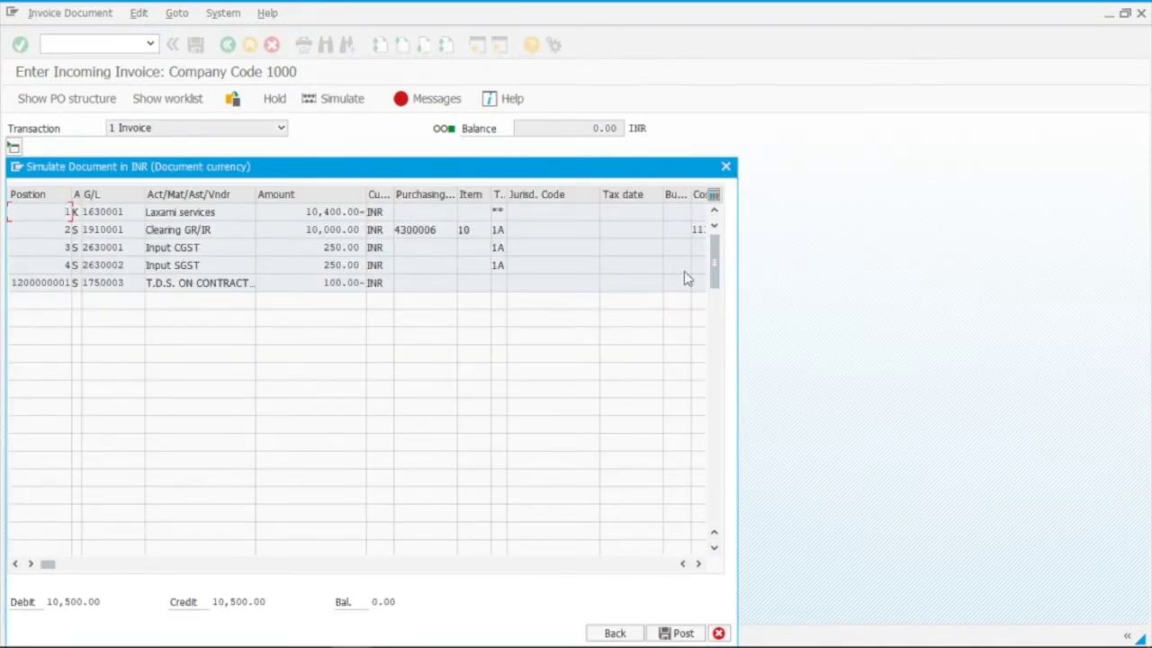
pyautogui.click(682, 633)
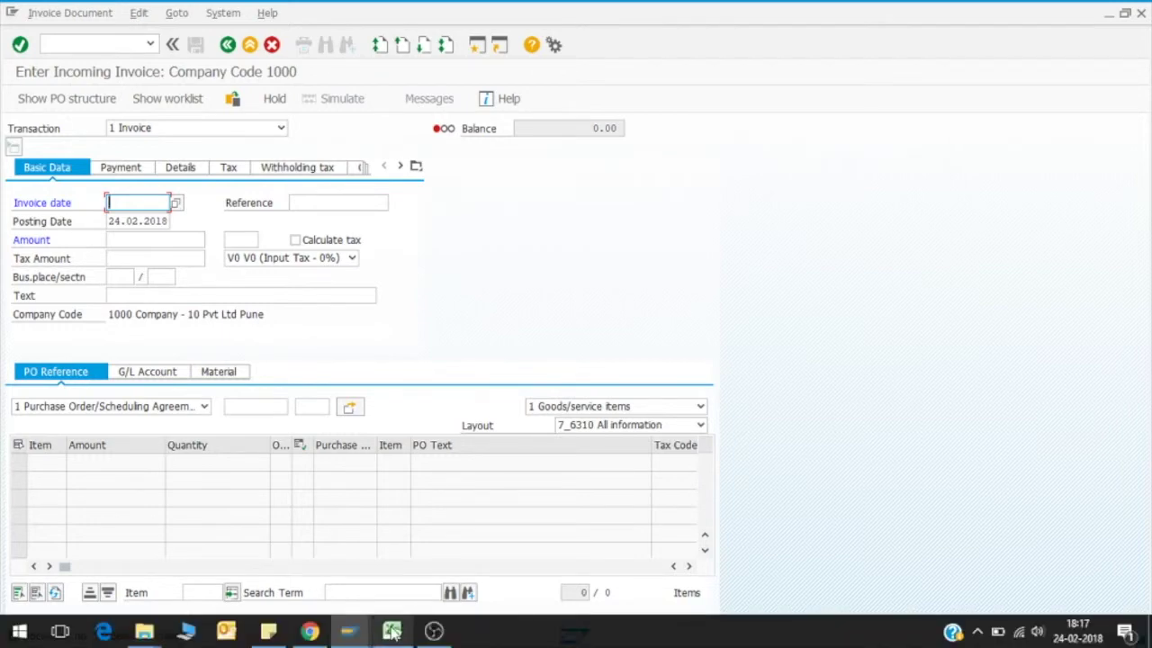
# Step: Switch to the service purchase order, reload it, and check the invoice receipt in its item's purchase order history
pyautogui.moveTo(368, 637)
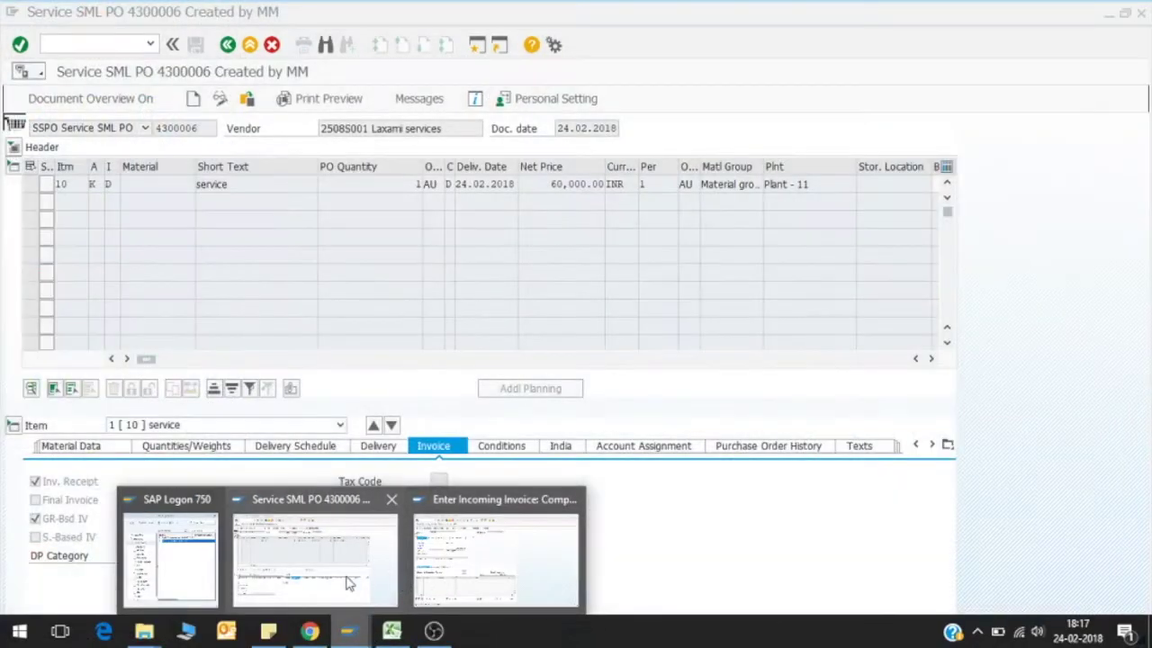
pyautogui.click(348, 575)
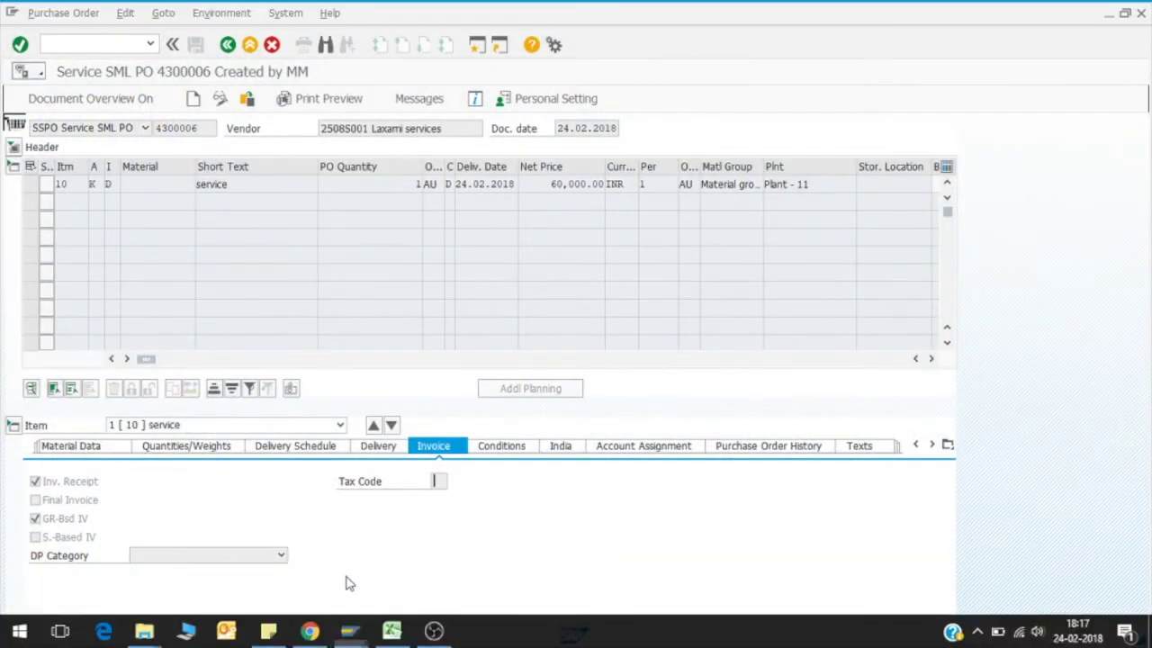
pyautogui.click(248, 100)
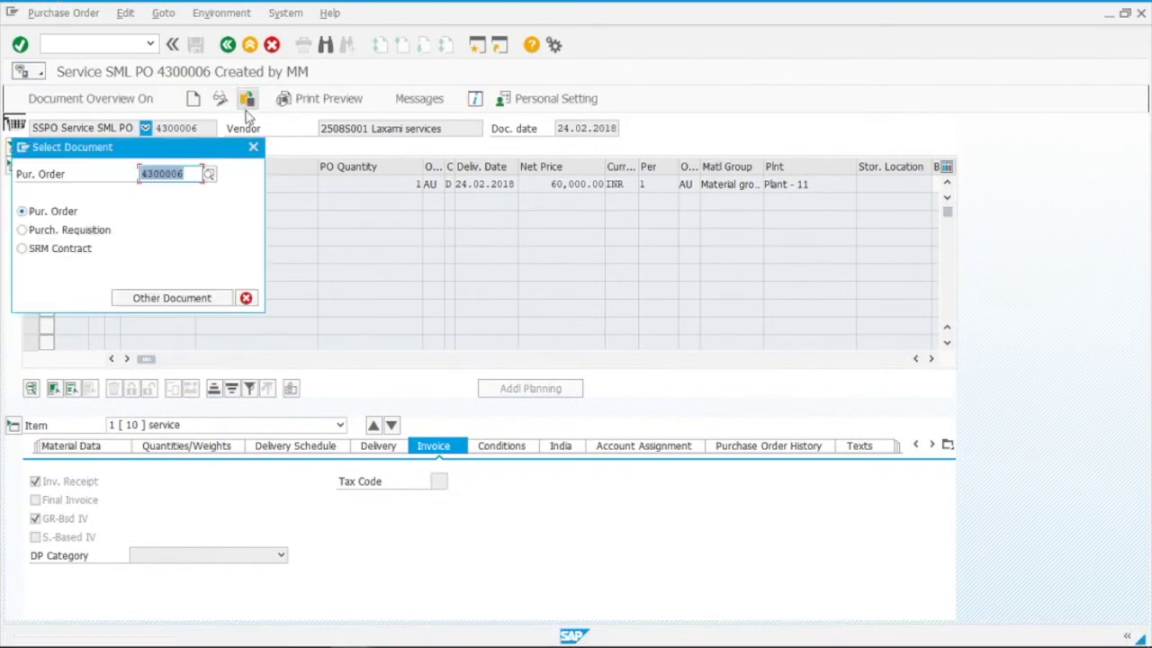
pyautogui.press('Return')
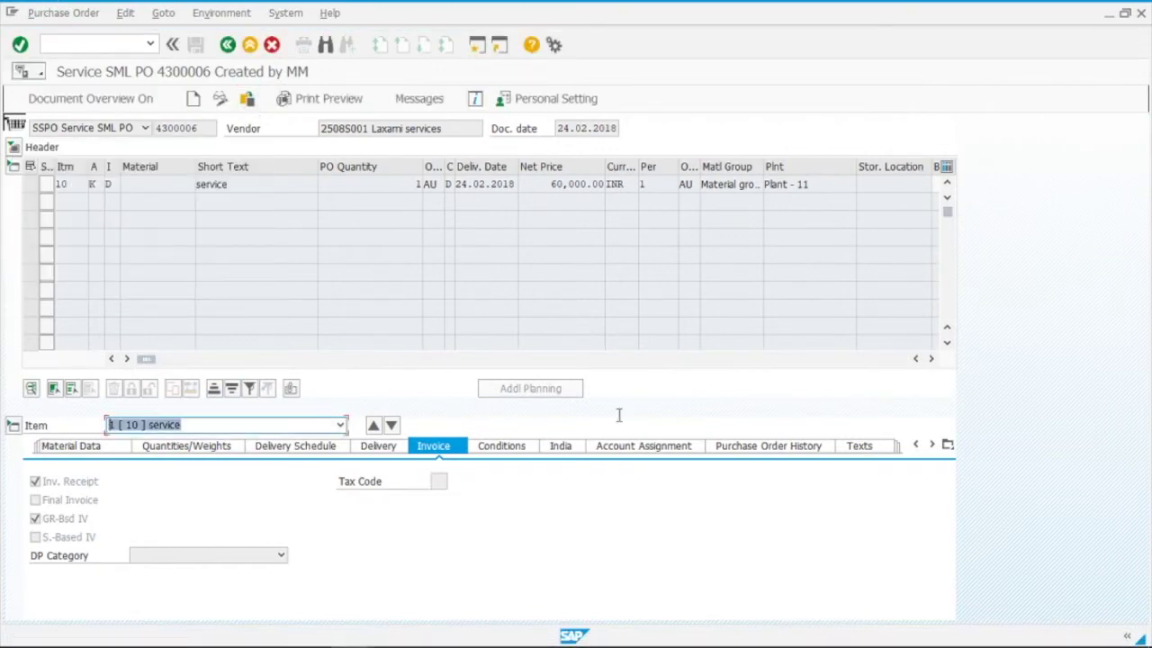
pyautogui.click(751, 447)
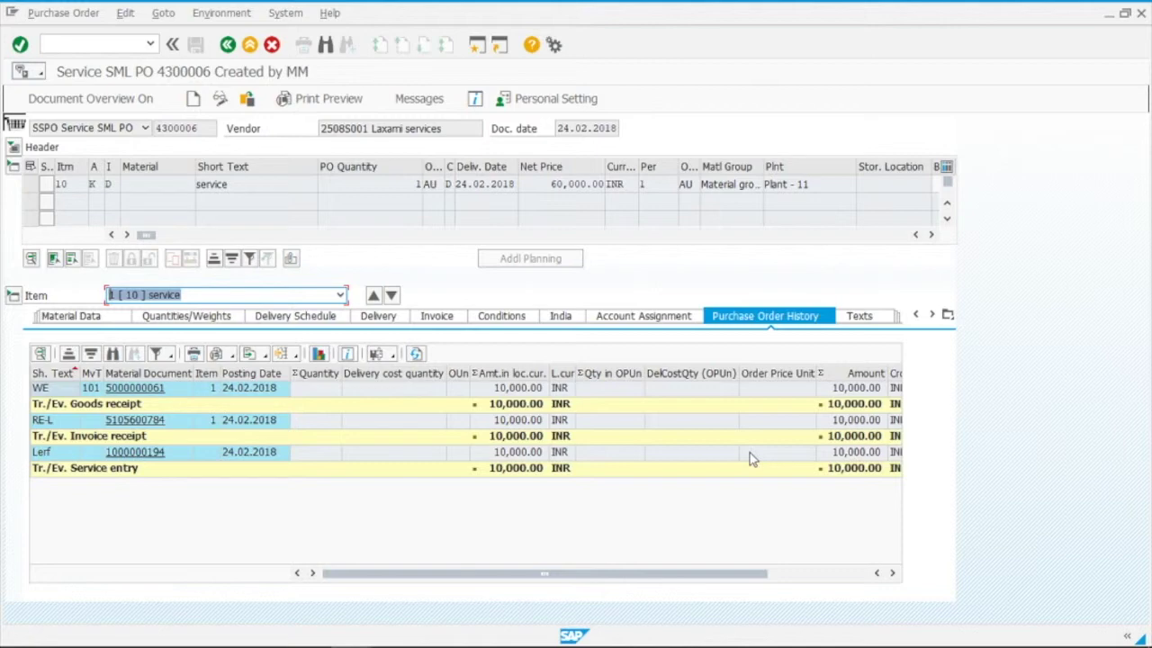
pyautogui.click(42, 422)
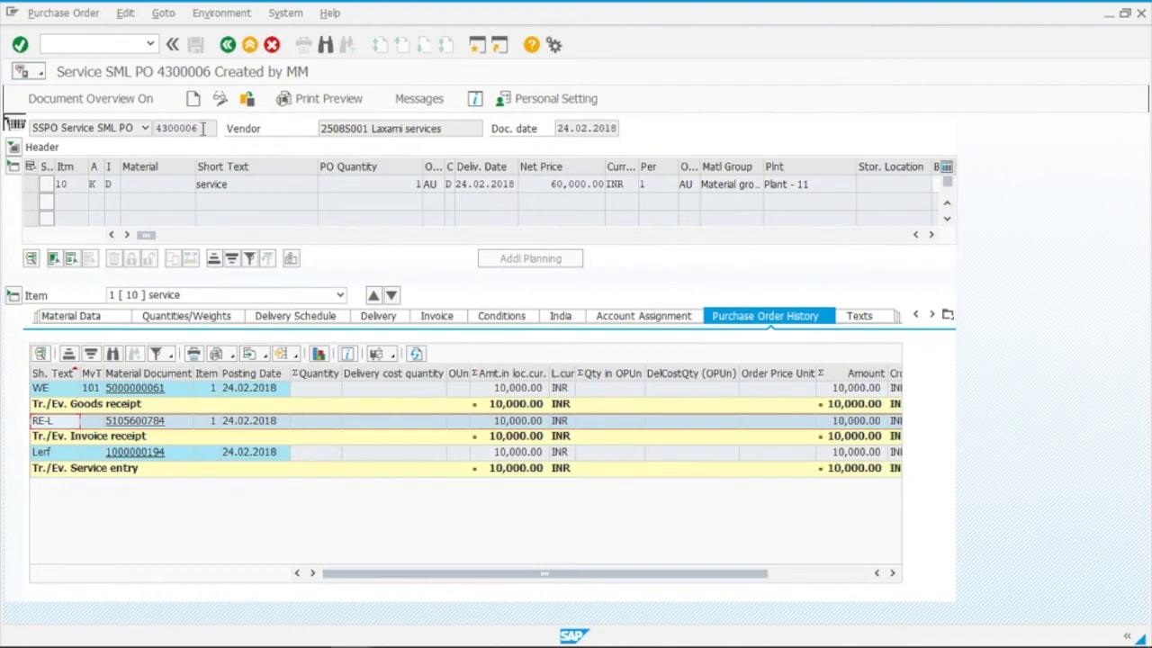
pyautogui.moveTo(204, 128); pyautogui.dragTo(157, 131)
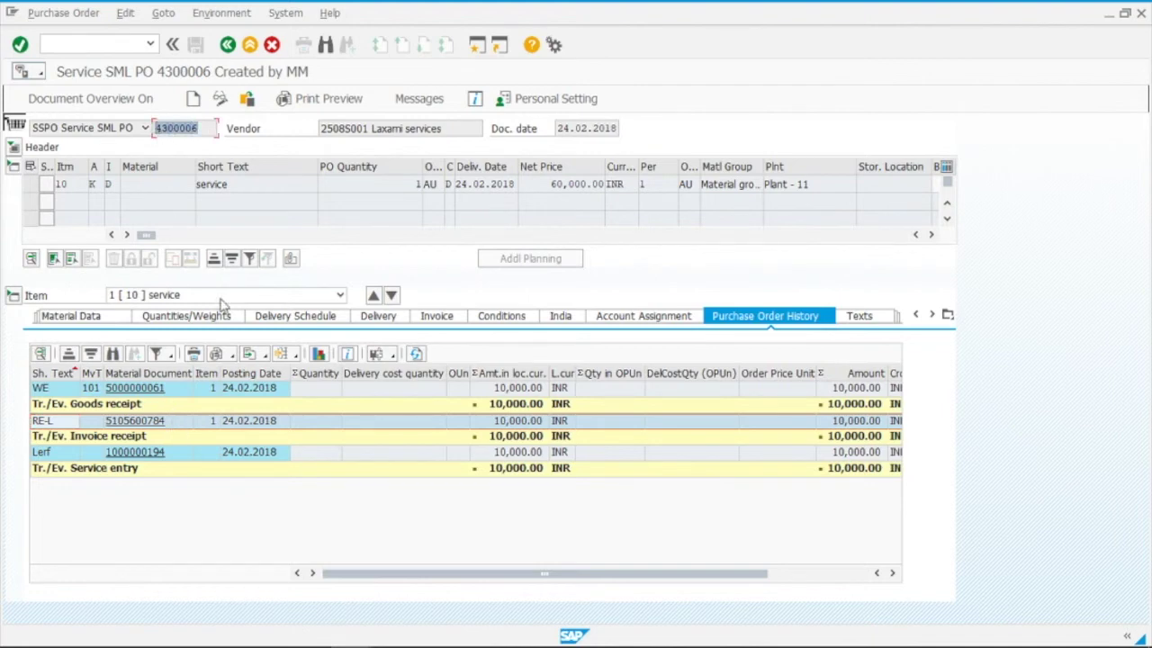
# Step: Open the purchase requisition linked to the purchase order item and check its status for the service entry and invoice receipt
pyautogui.moveTo(144, 235); pyautogui.dragTo(453, 245)
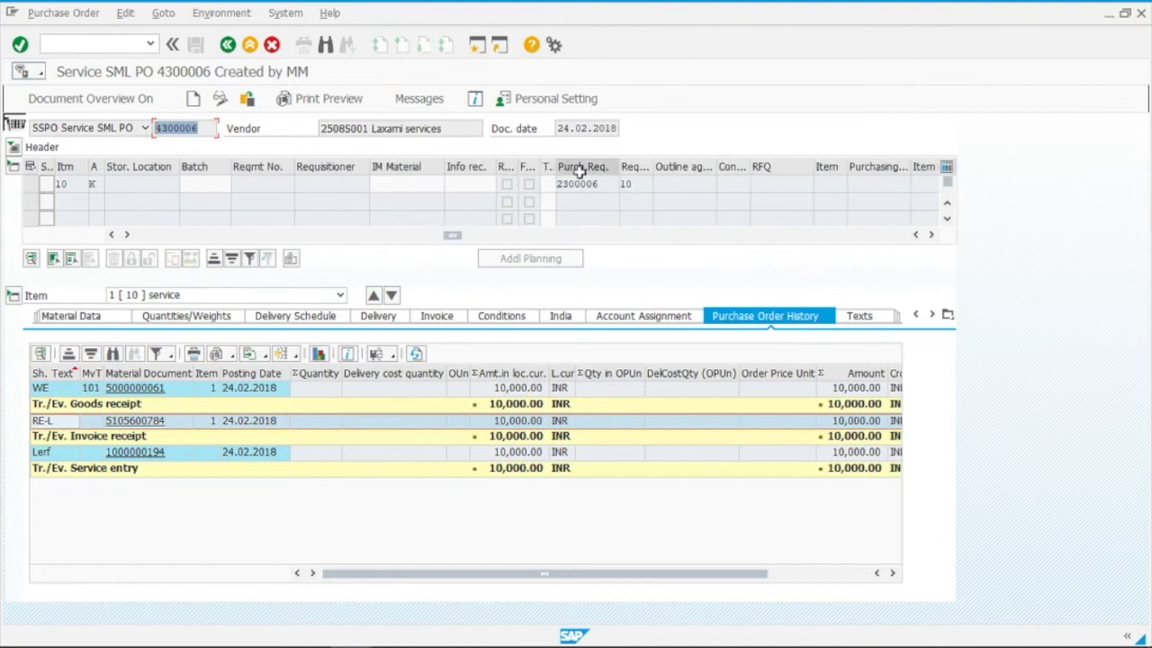
pyautogui.click(587, 183)
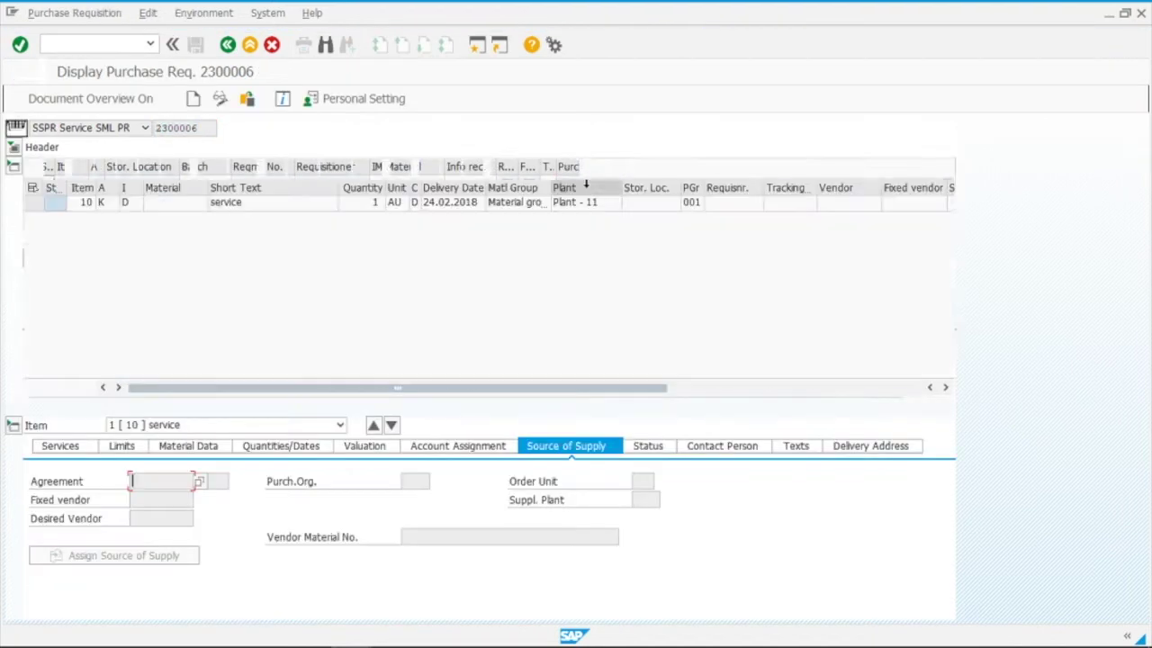
pyautogui.click(650, 448)
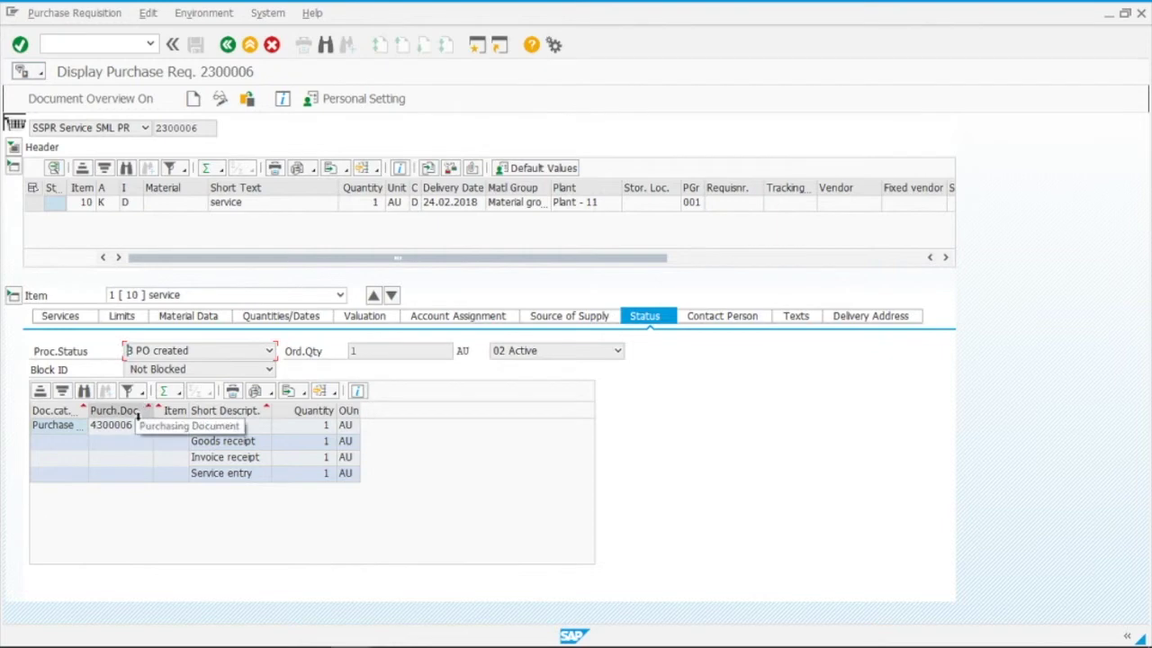
pyautogui.click(126, 427)
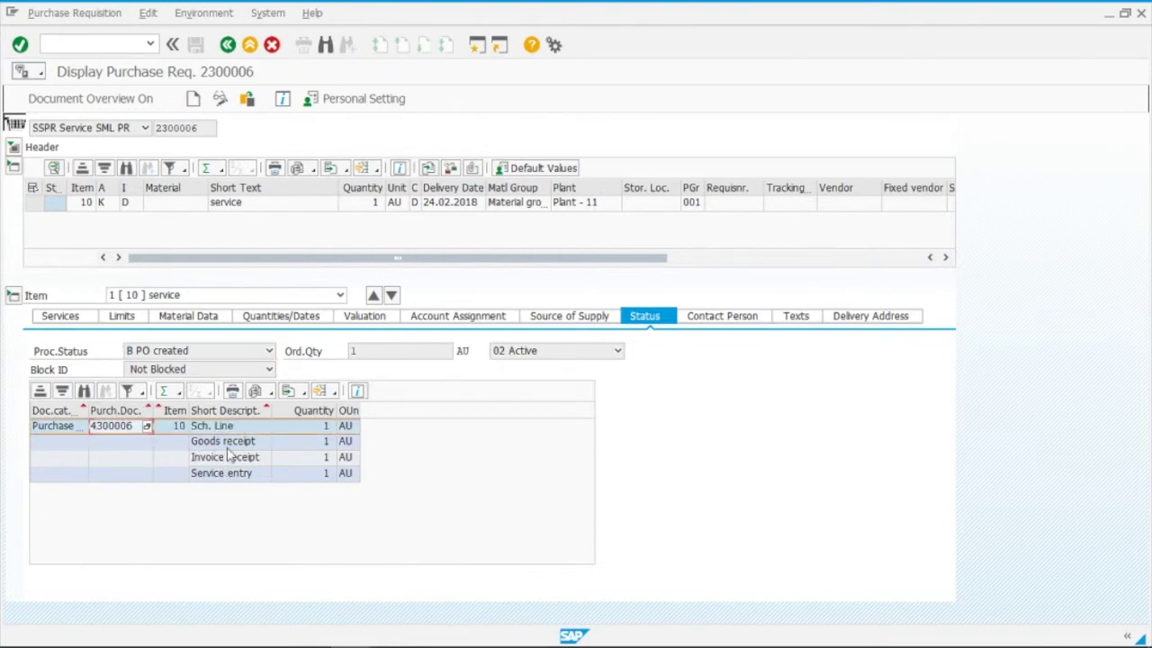
pyautogui.click(239, 474)
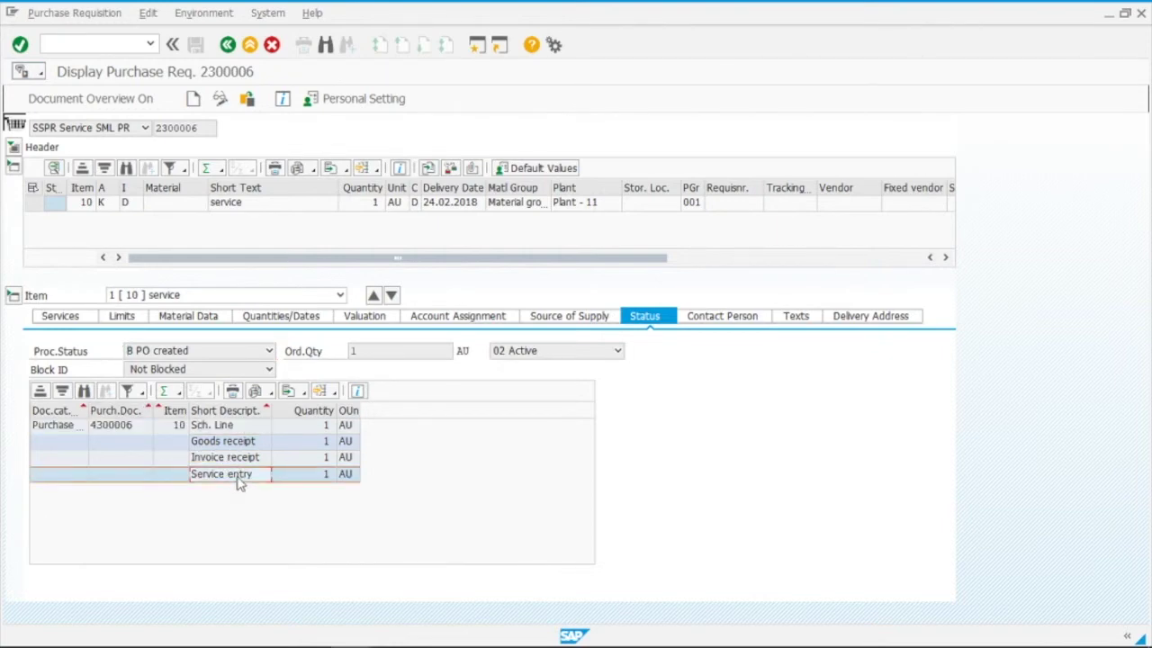
pyautogui.click(236, 459)
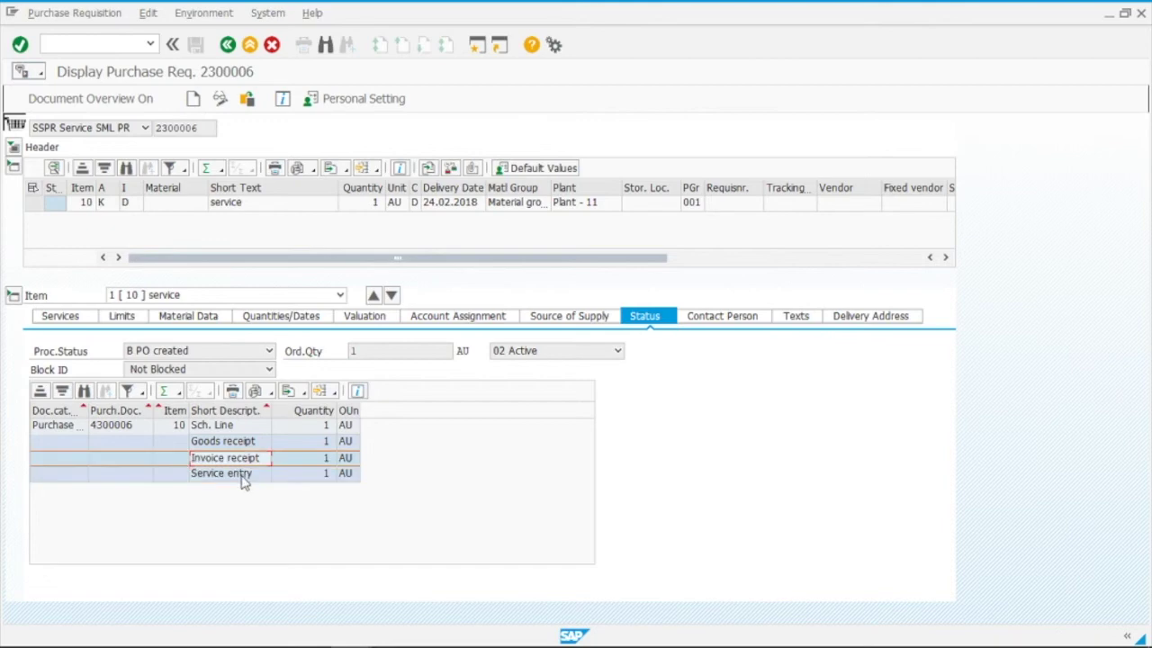